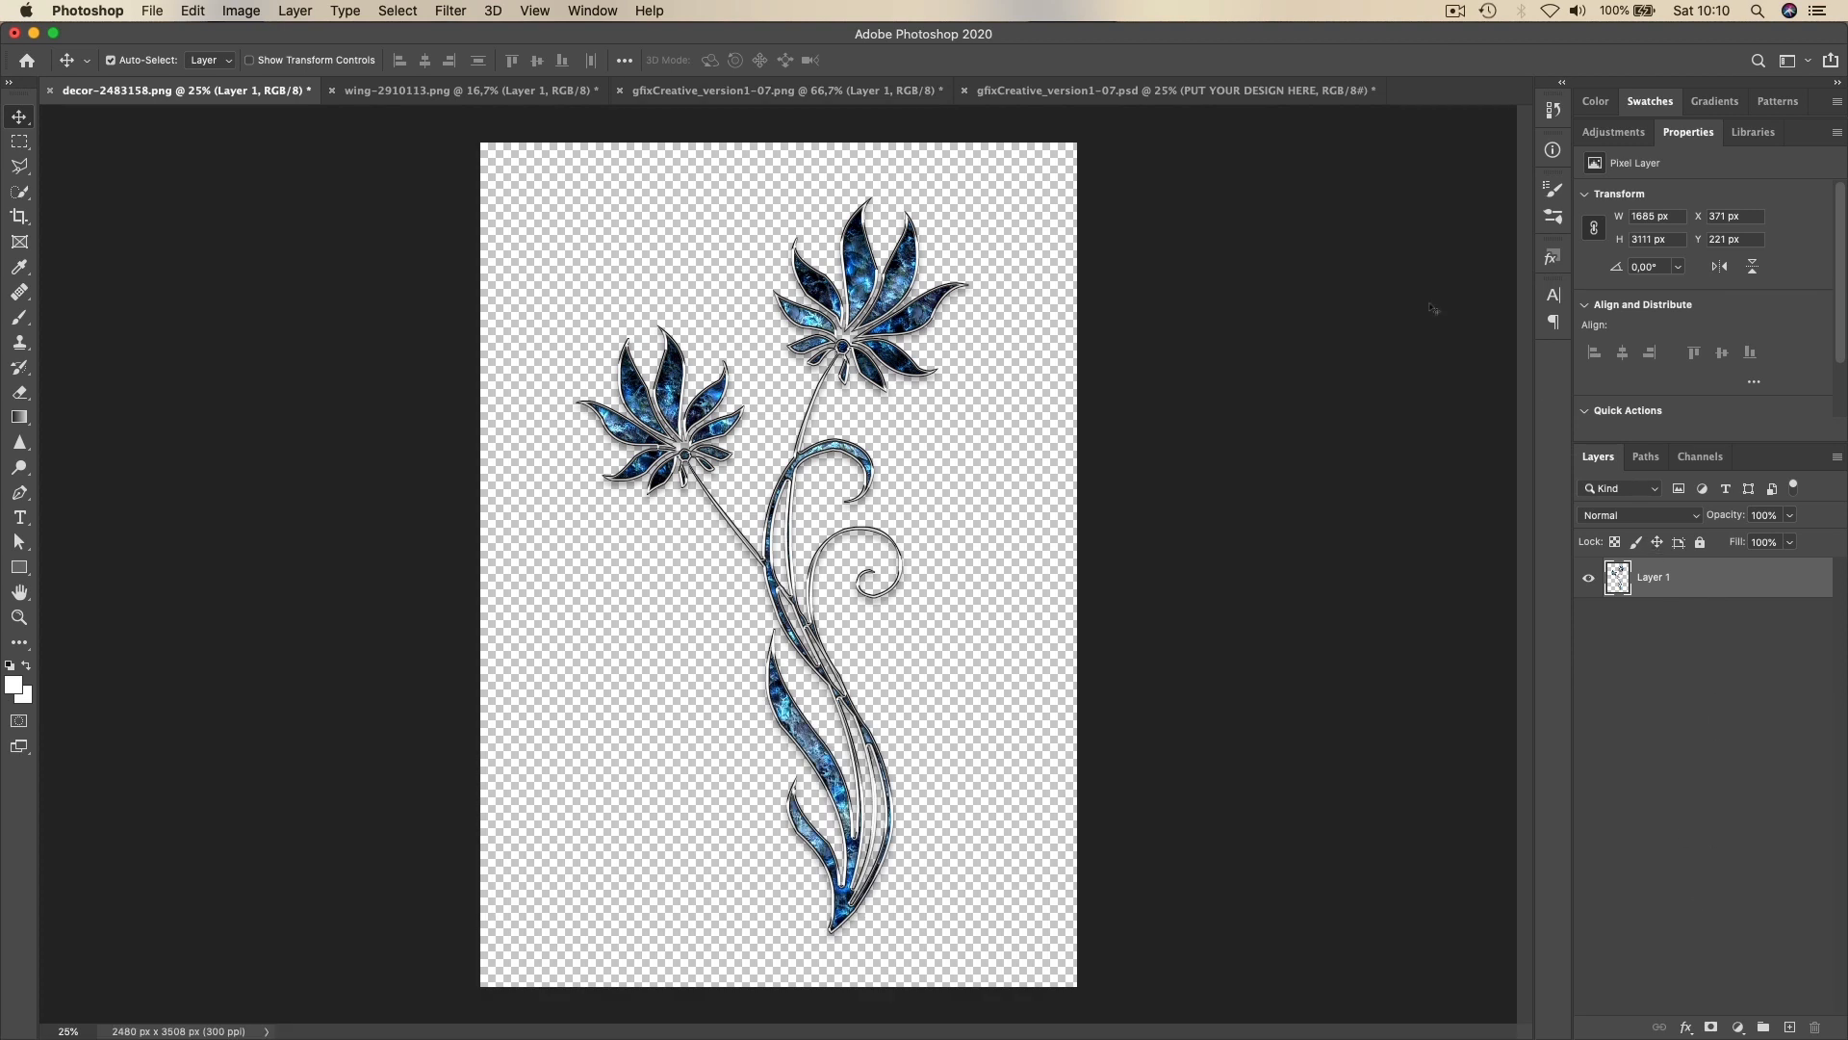
# Add a white (ffffff) Solid Color fill layer above the flower artwork and clip it to Layer 1
pyautogui.click(589, 10)
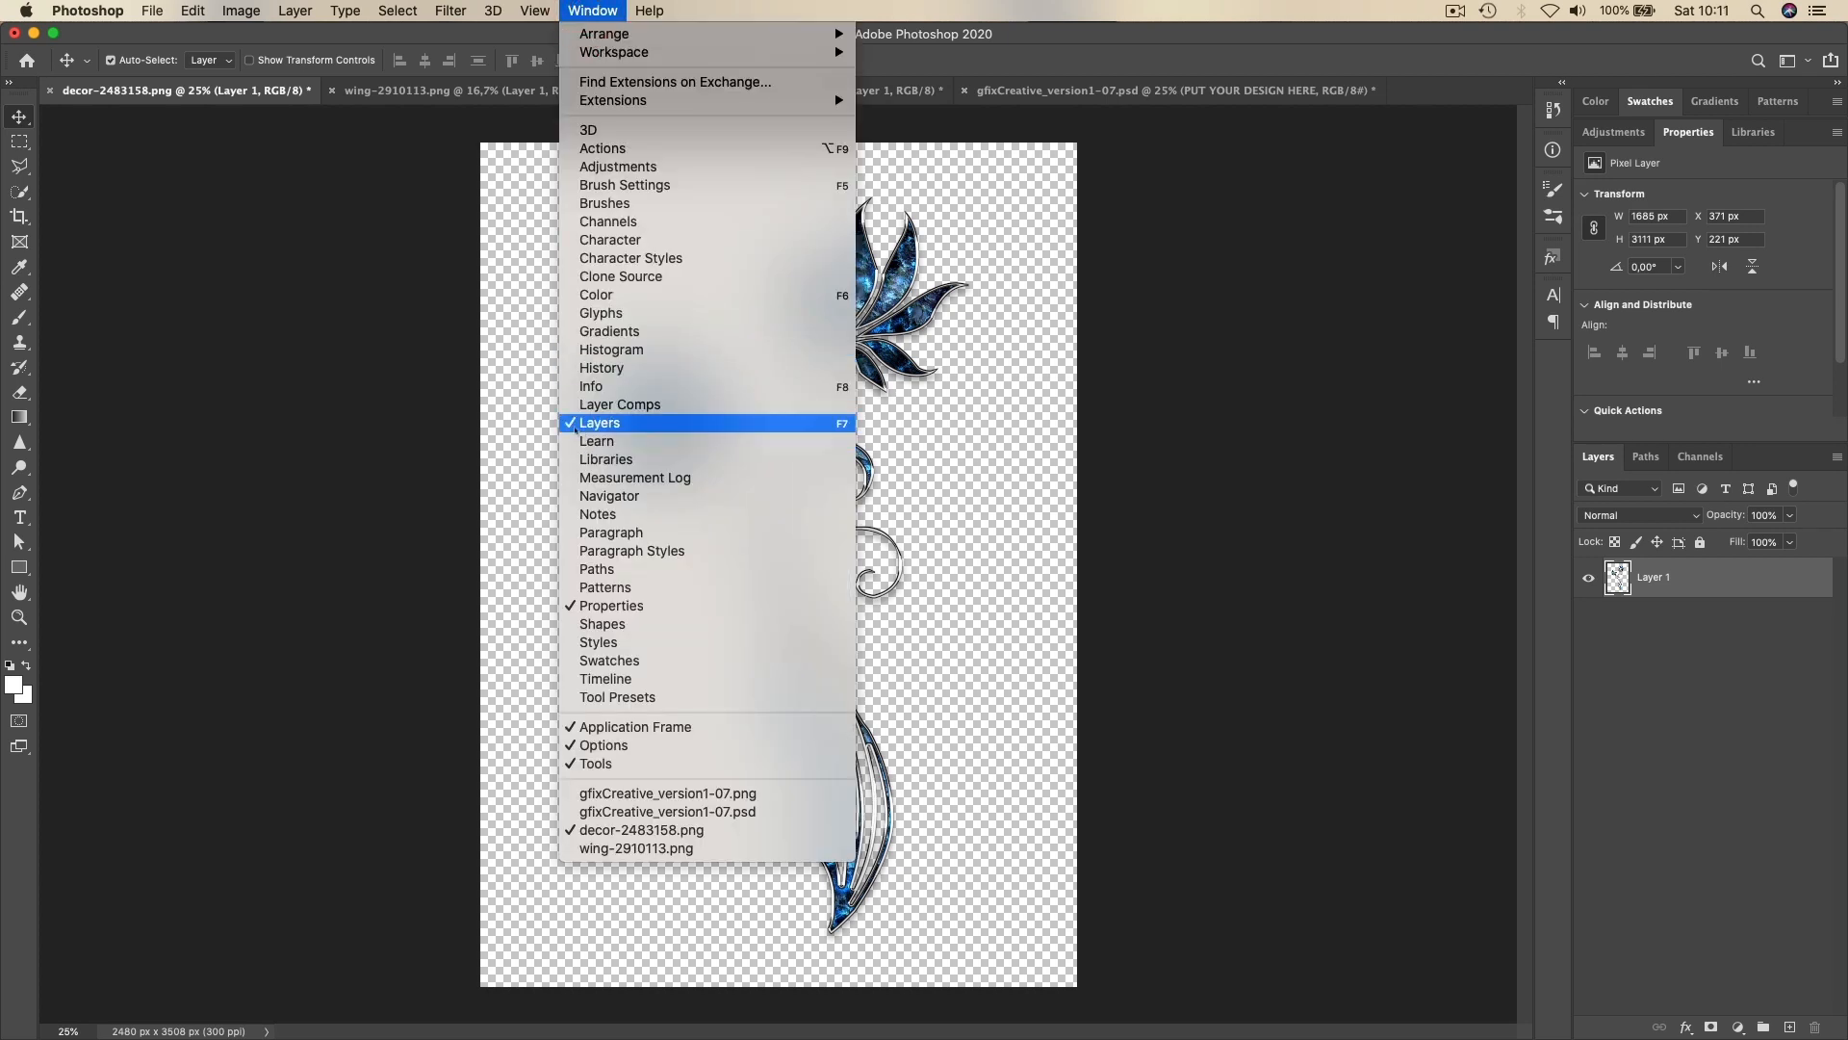
pyautogui.click(1622, 661)
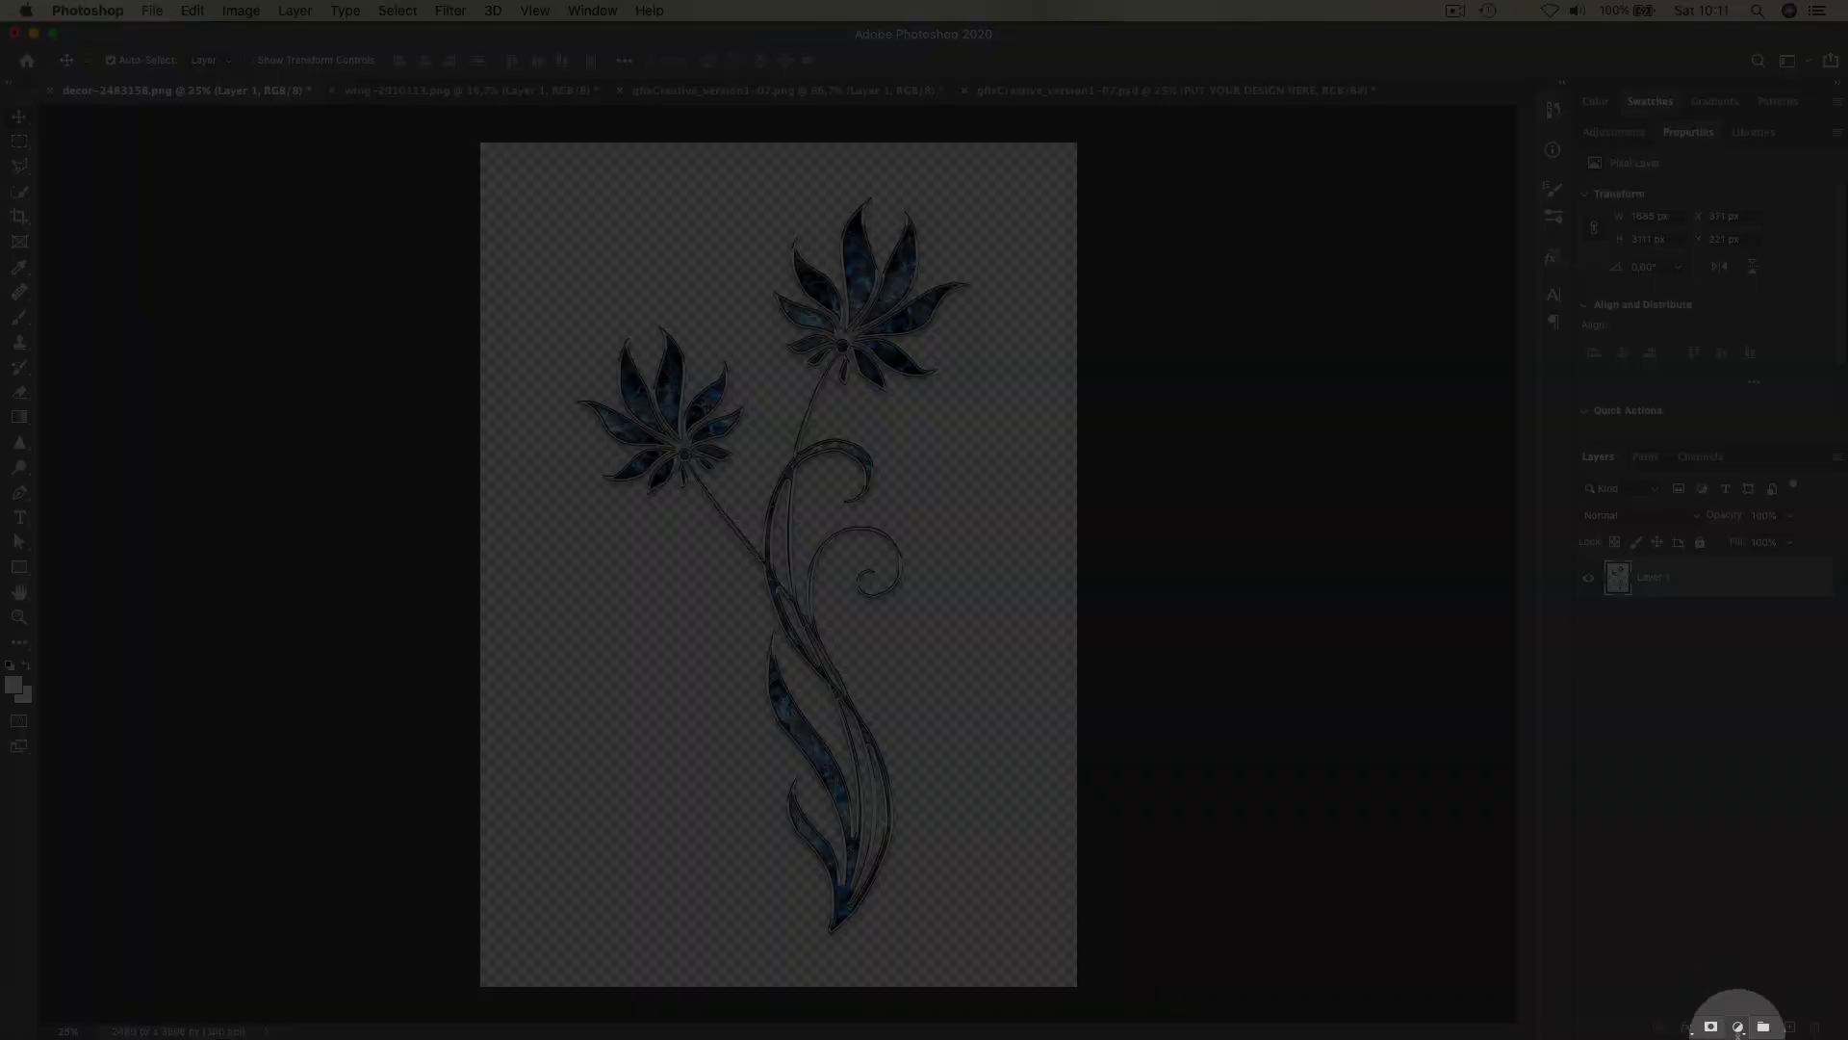
pyautogui.click(1738, 1027)
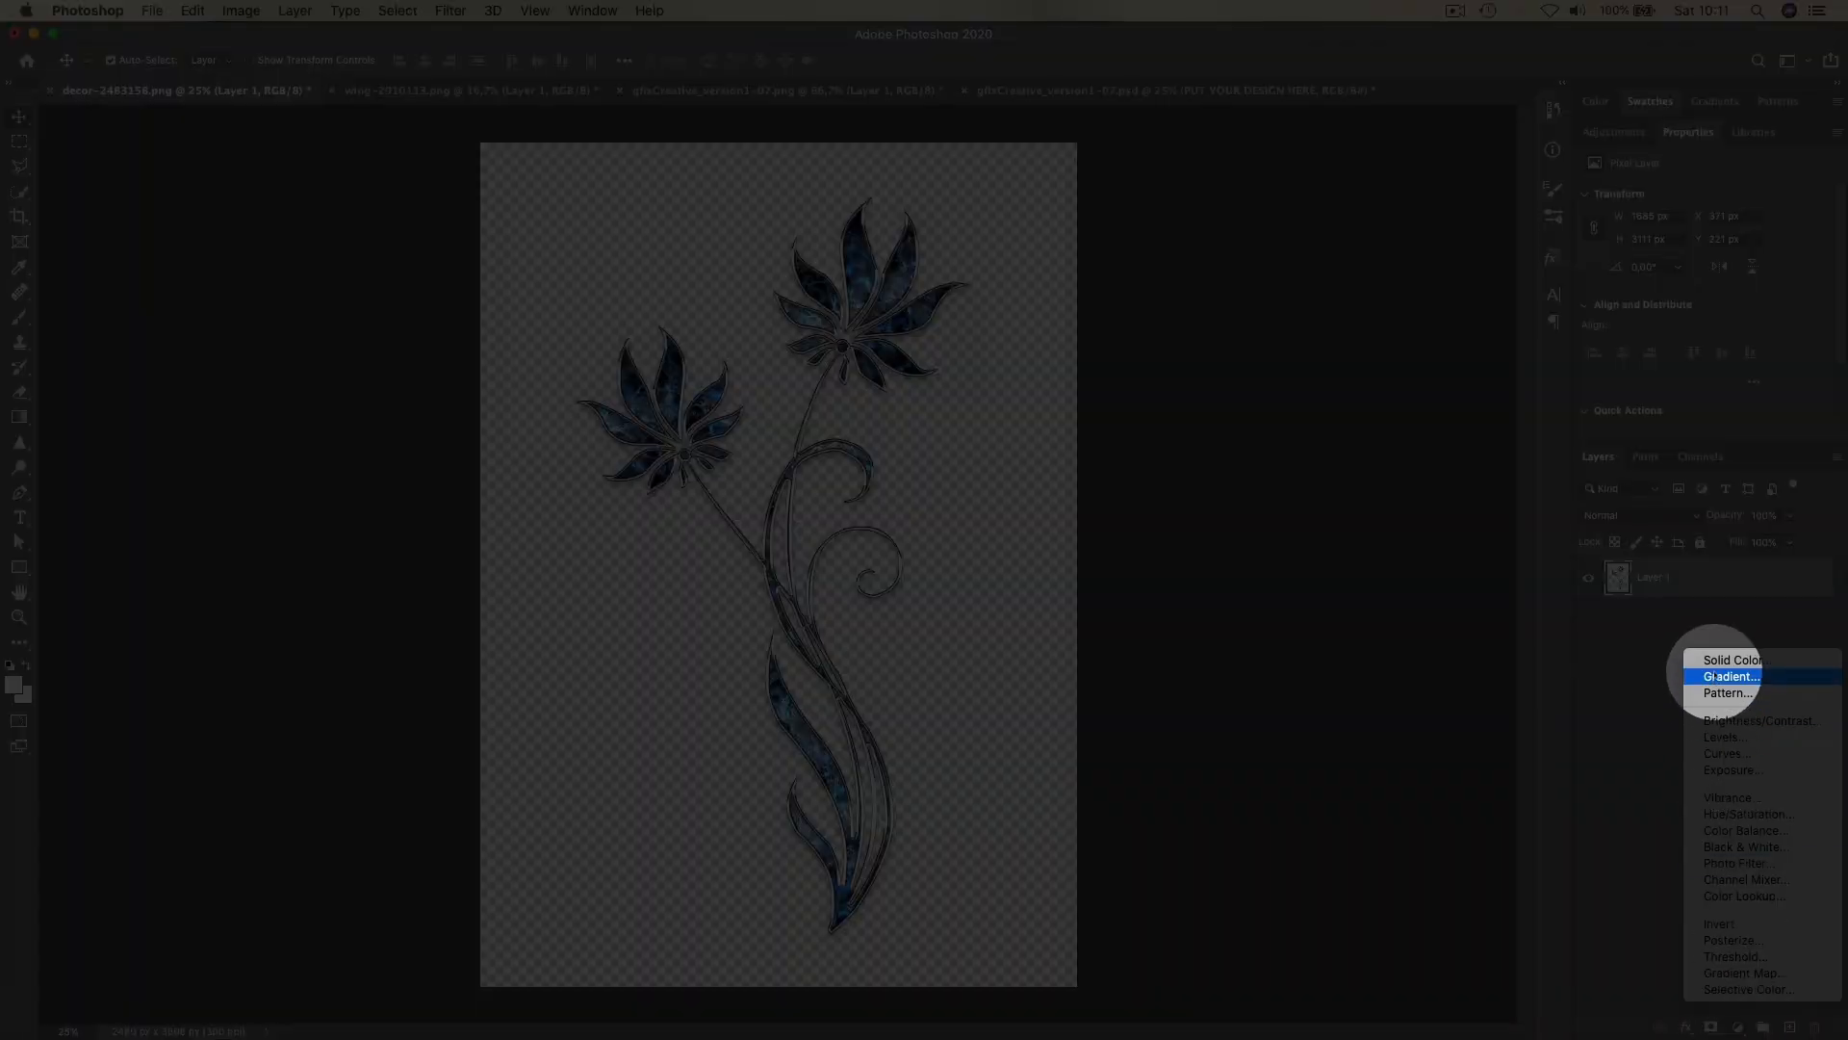
pyautogui.click(1715, 665)
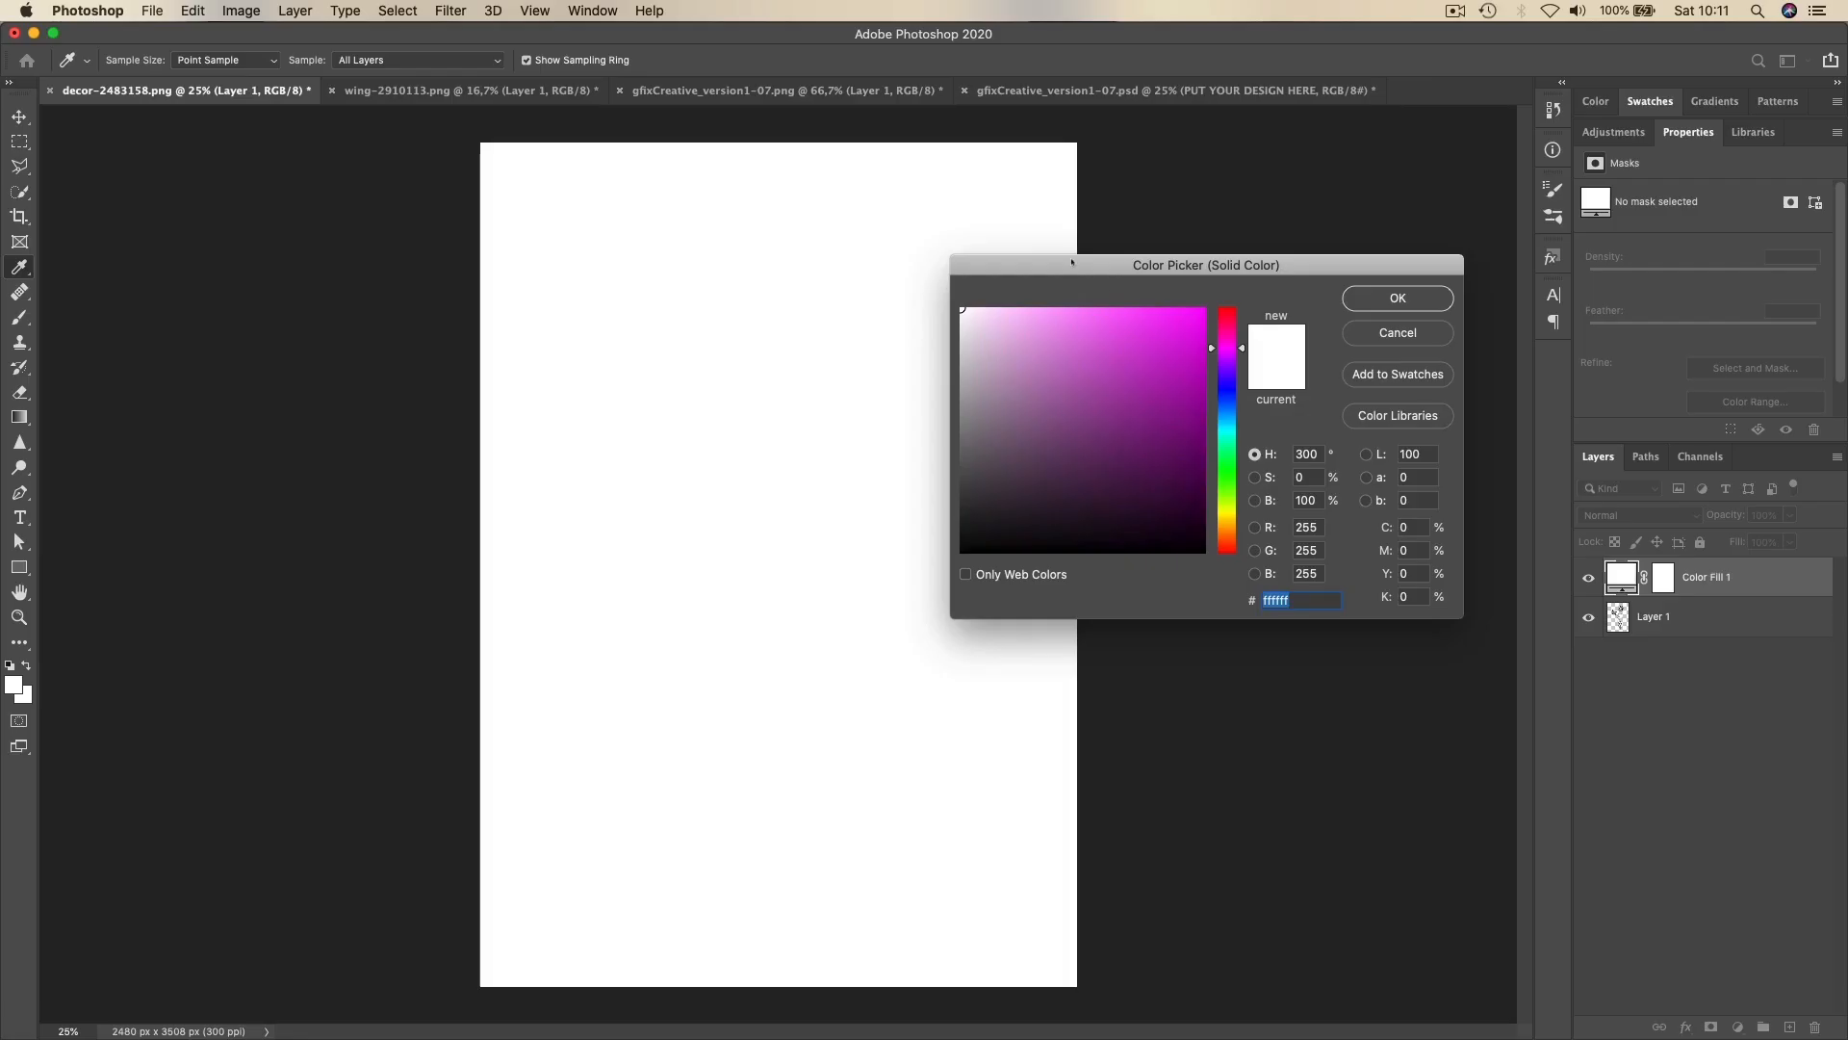
pyautogui.moveTo(1071, 261); pyautogui.dragTo(1095, 258)
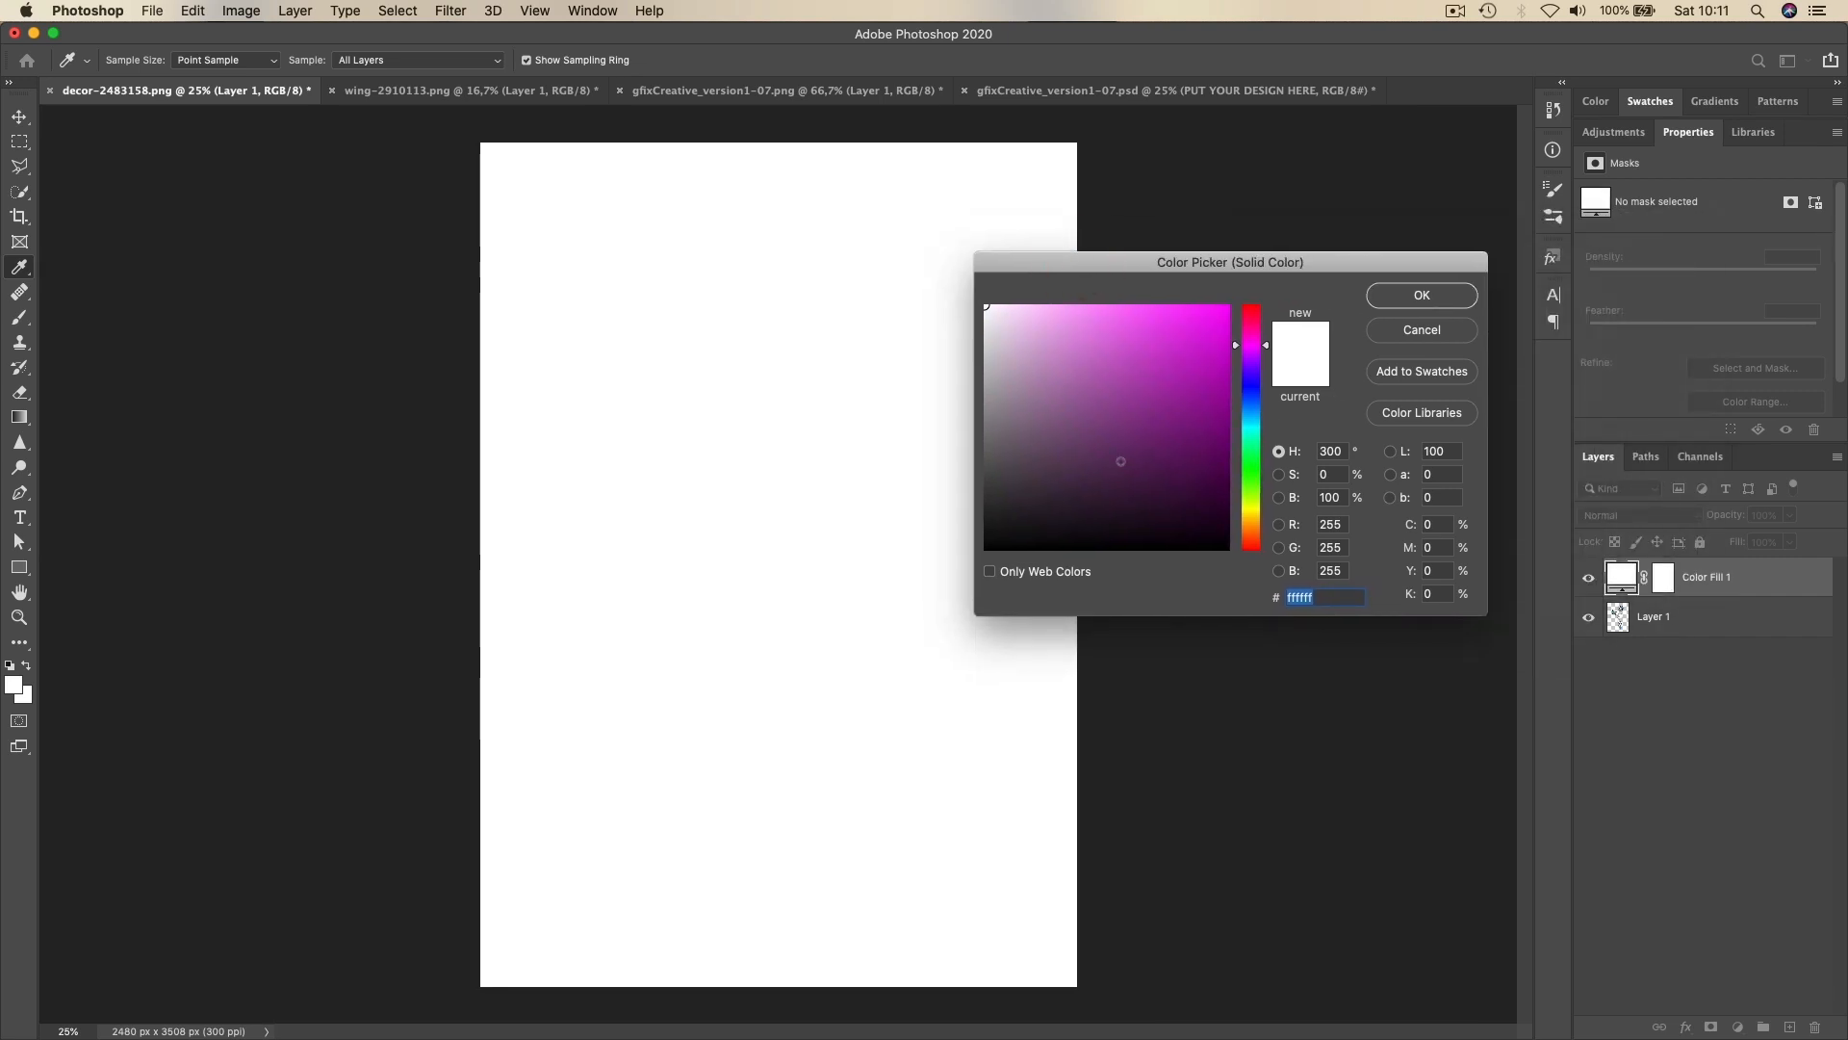
pyautogui.click(1397, 298)
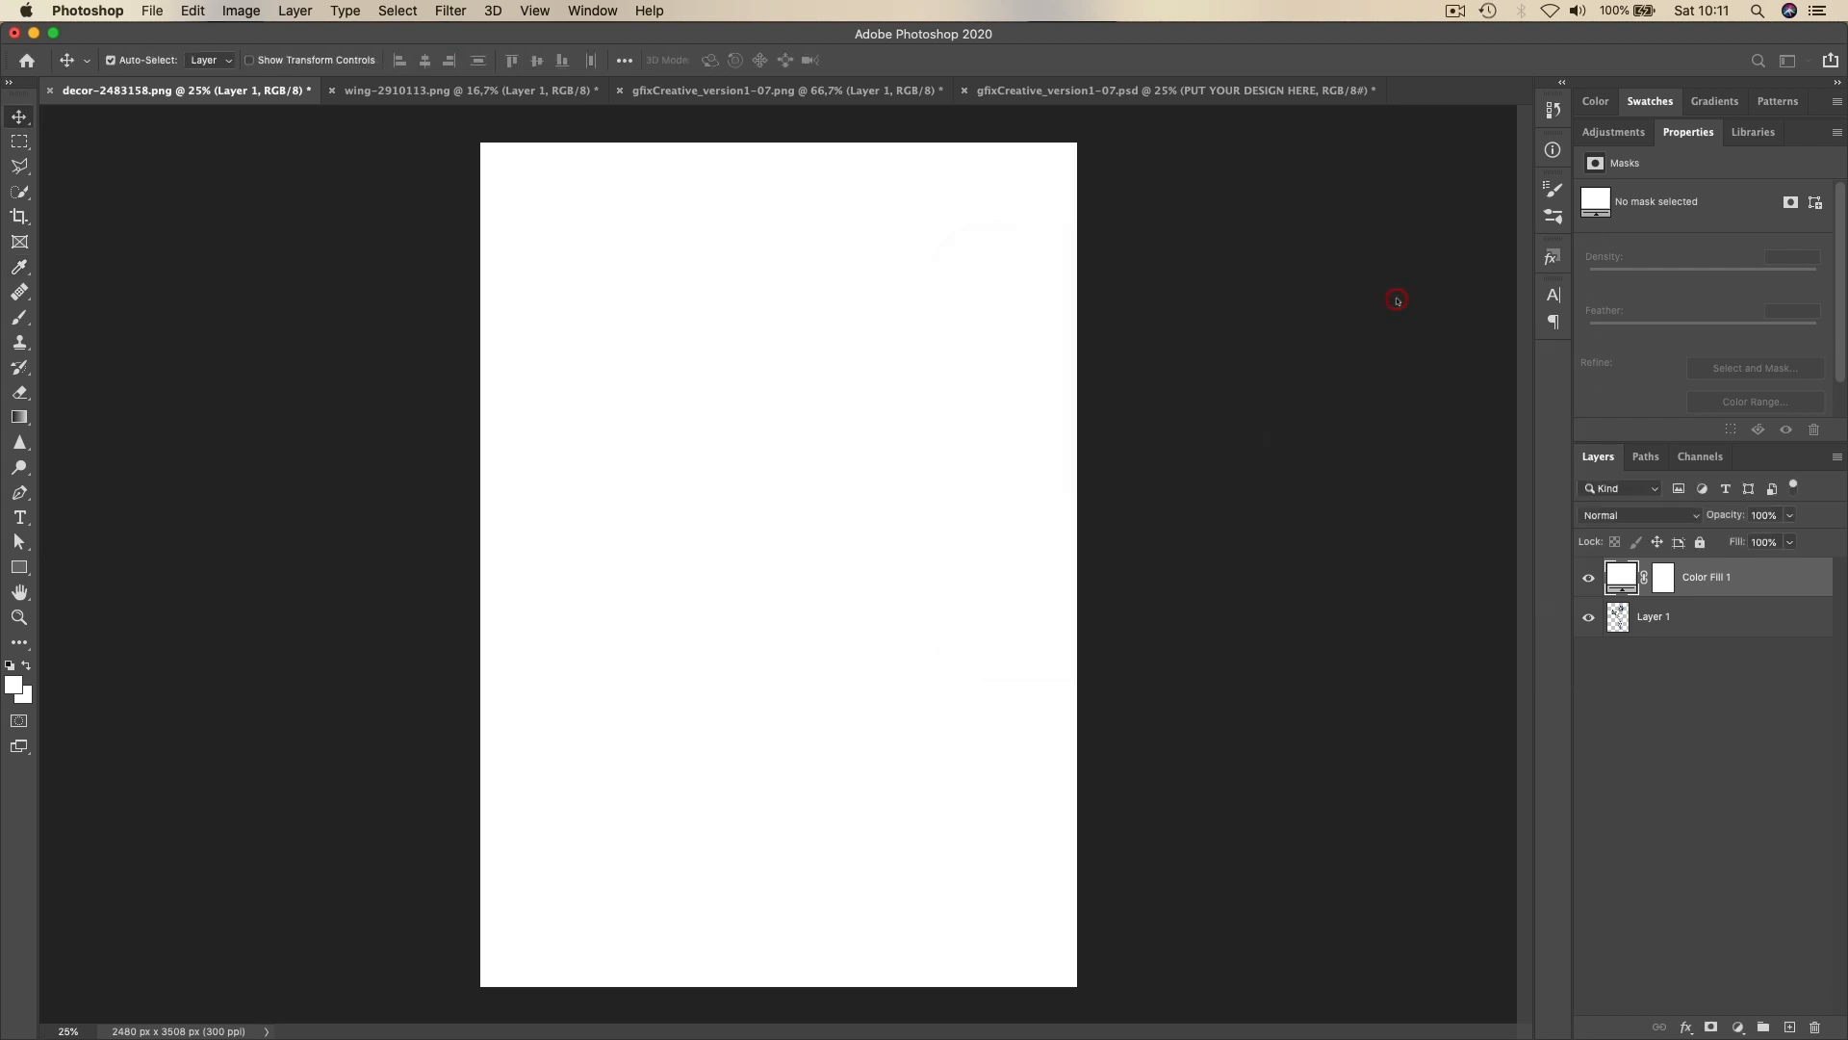
pyautogui.rightClick(1750, 577)
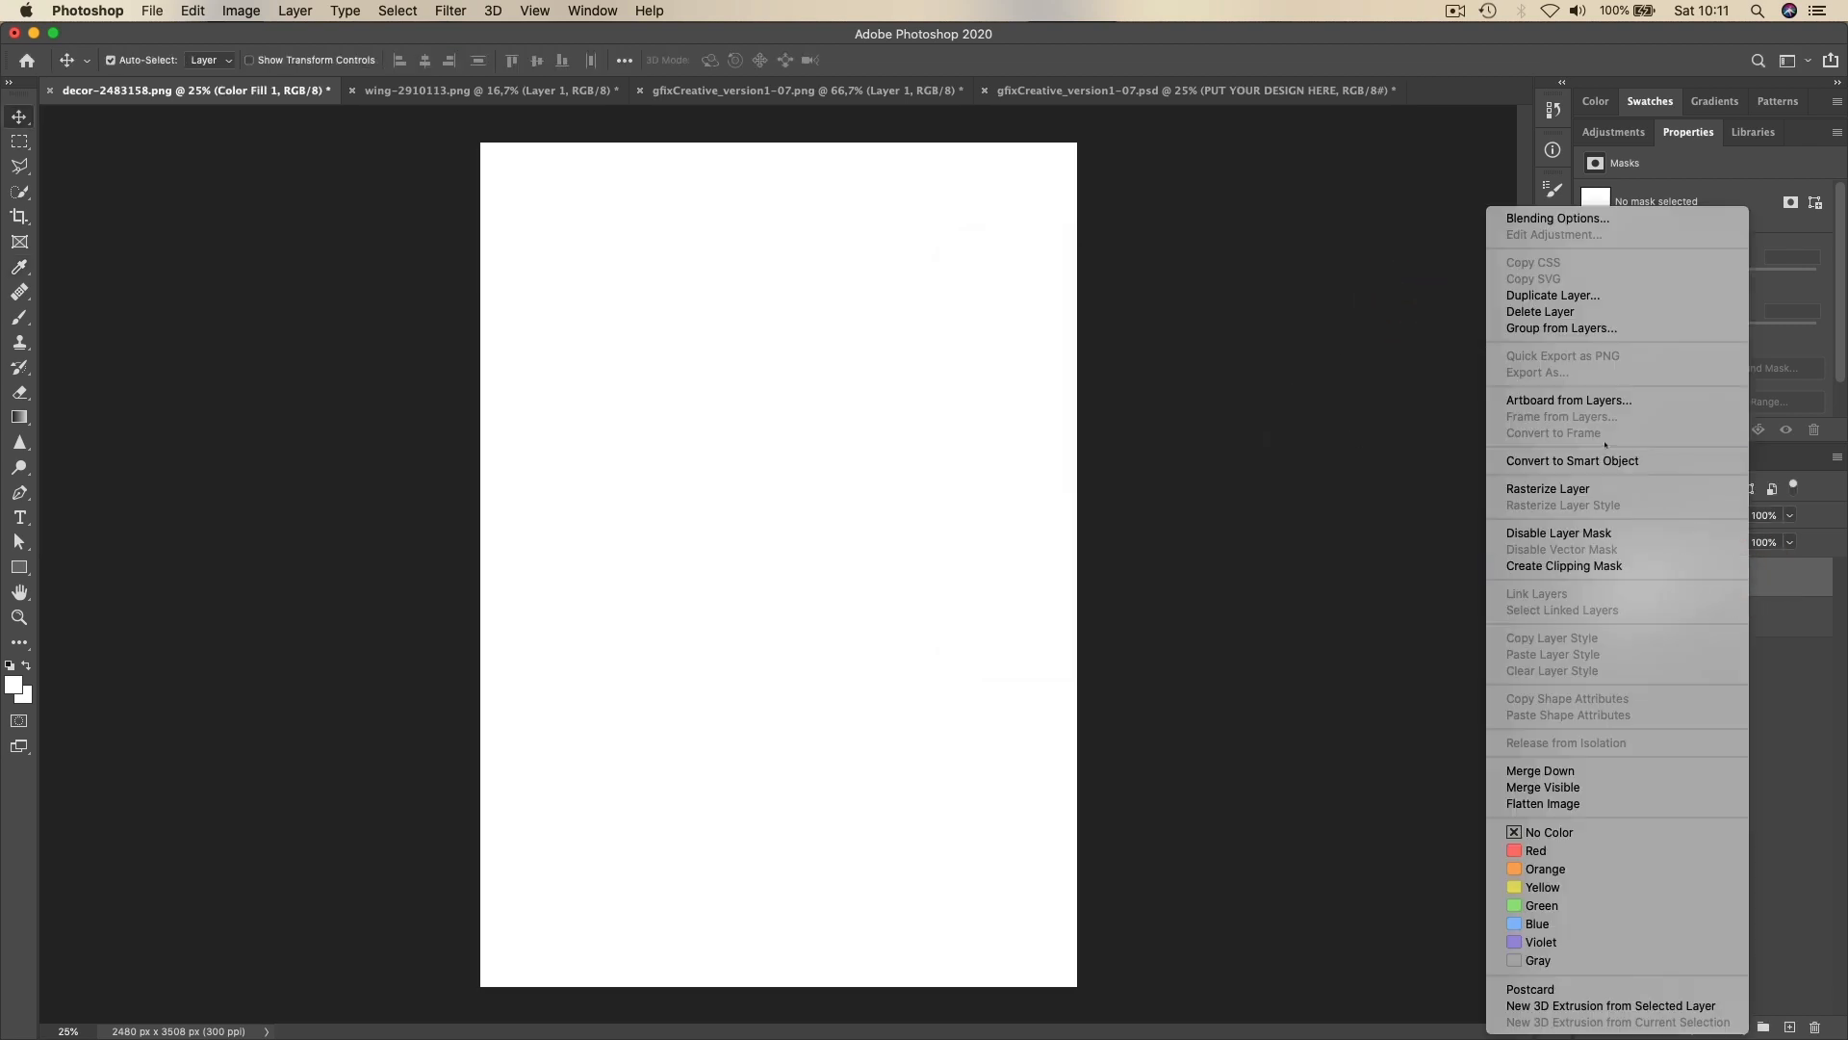
pyautogui.click(1552, 568)
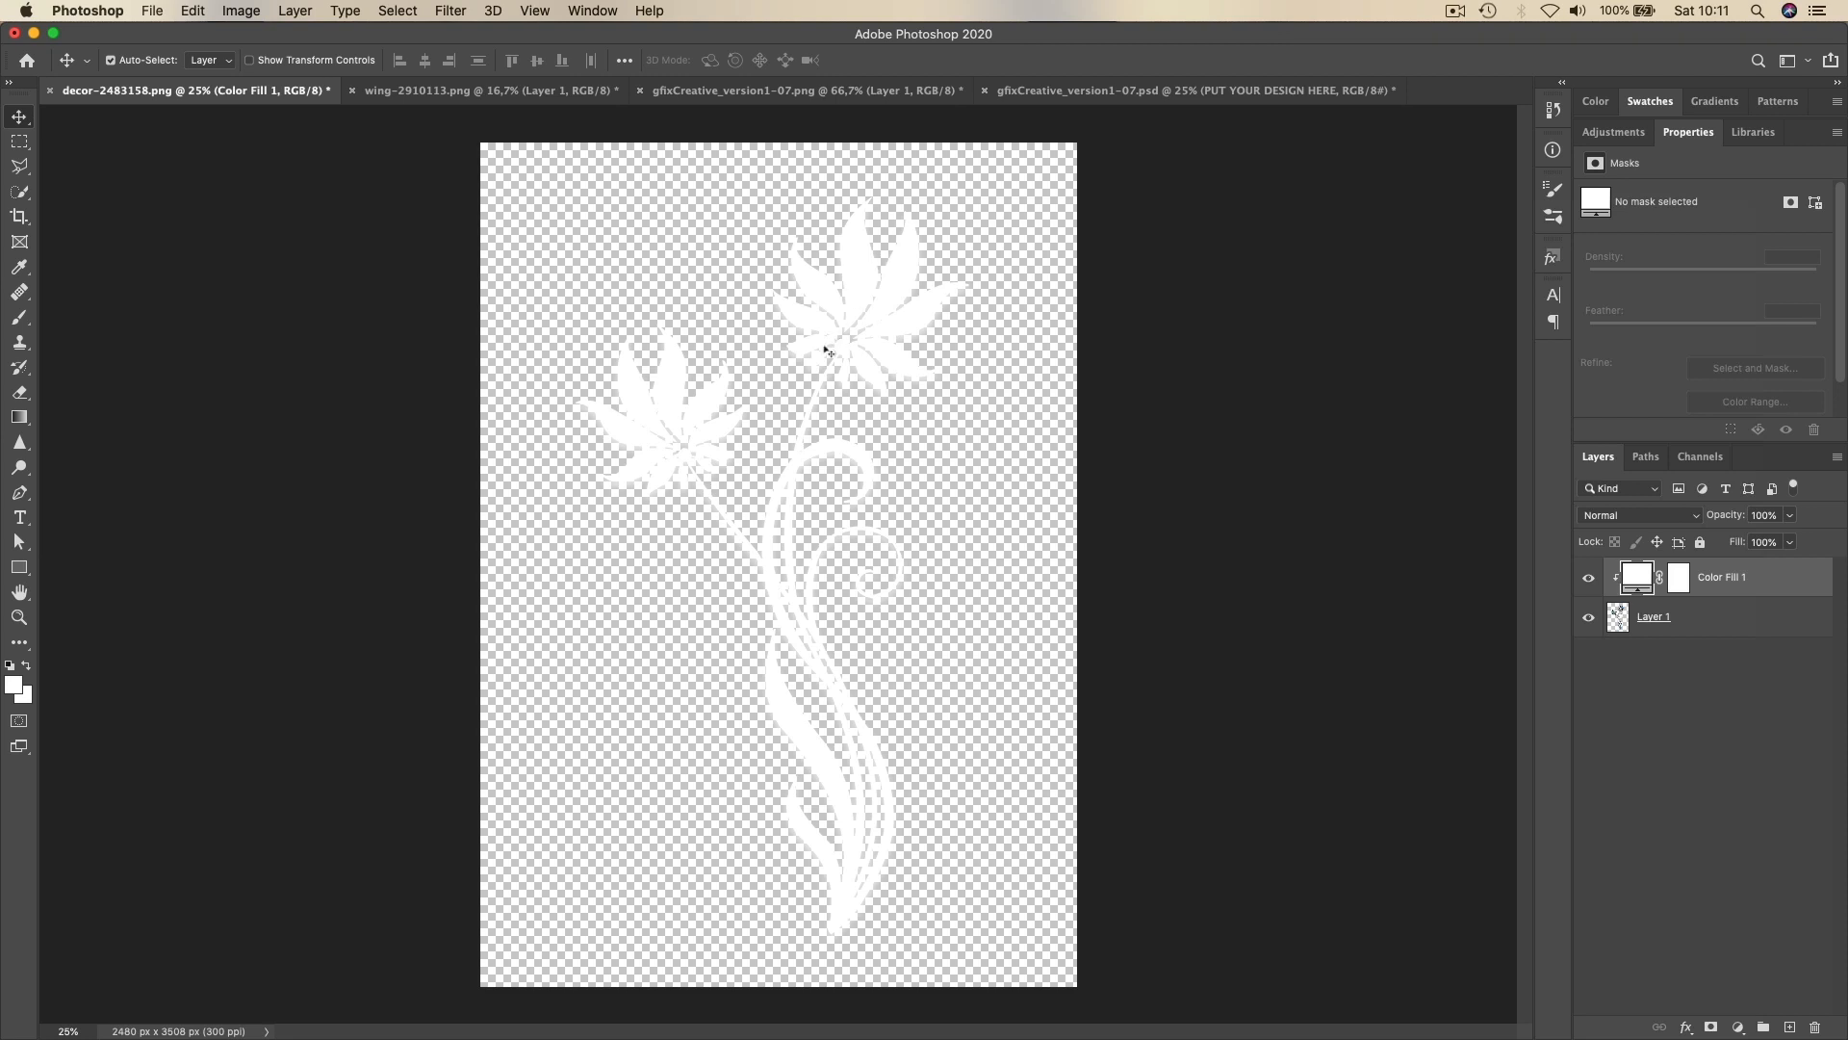
# Change the clipped fill layer's color to black (000000)
pyautogui.doubleClick(1635, 575)
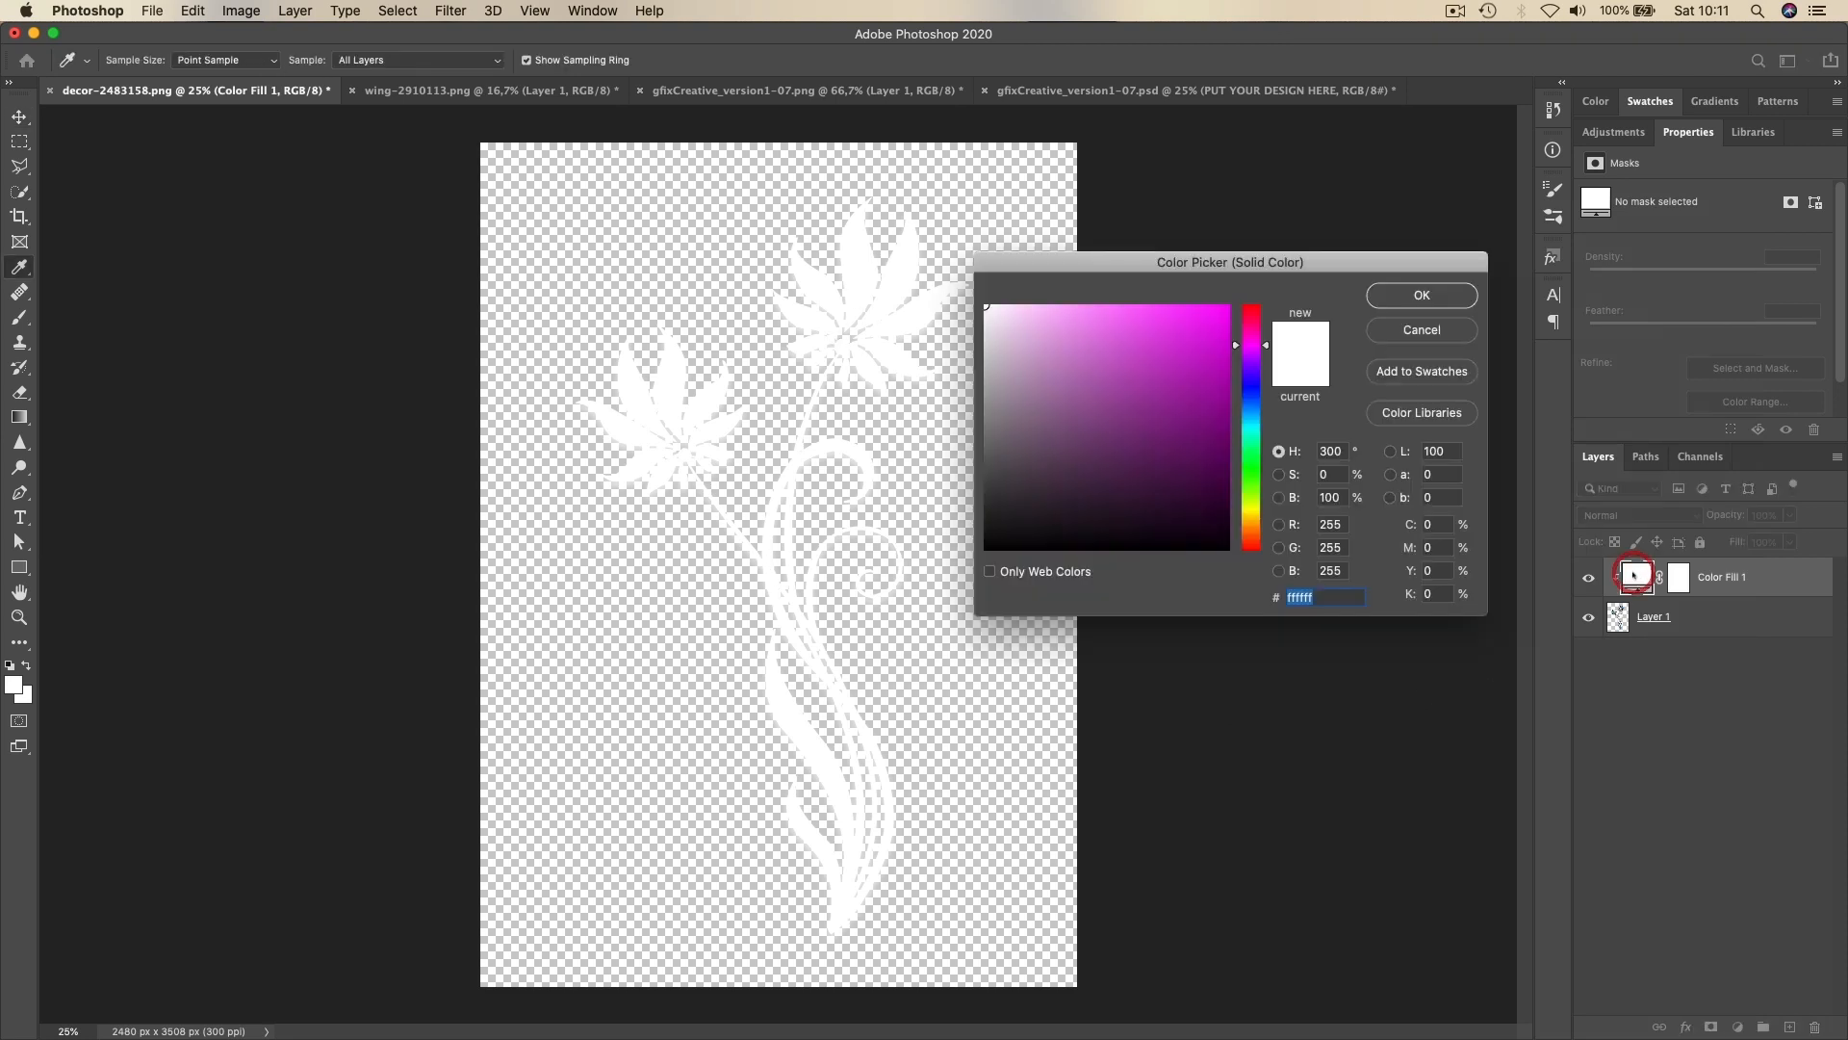
pyautogui.moveTo(1070, 260); pyautogui.dragTo(1176, 156)
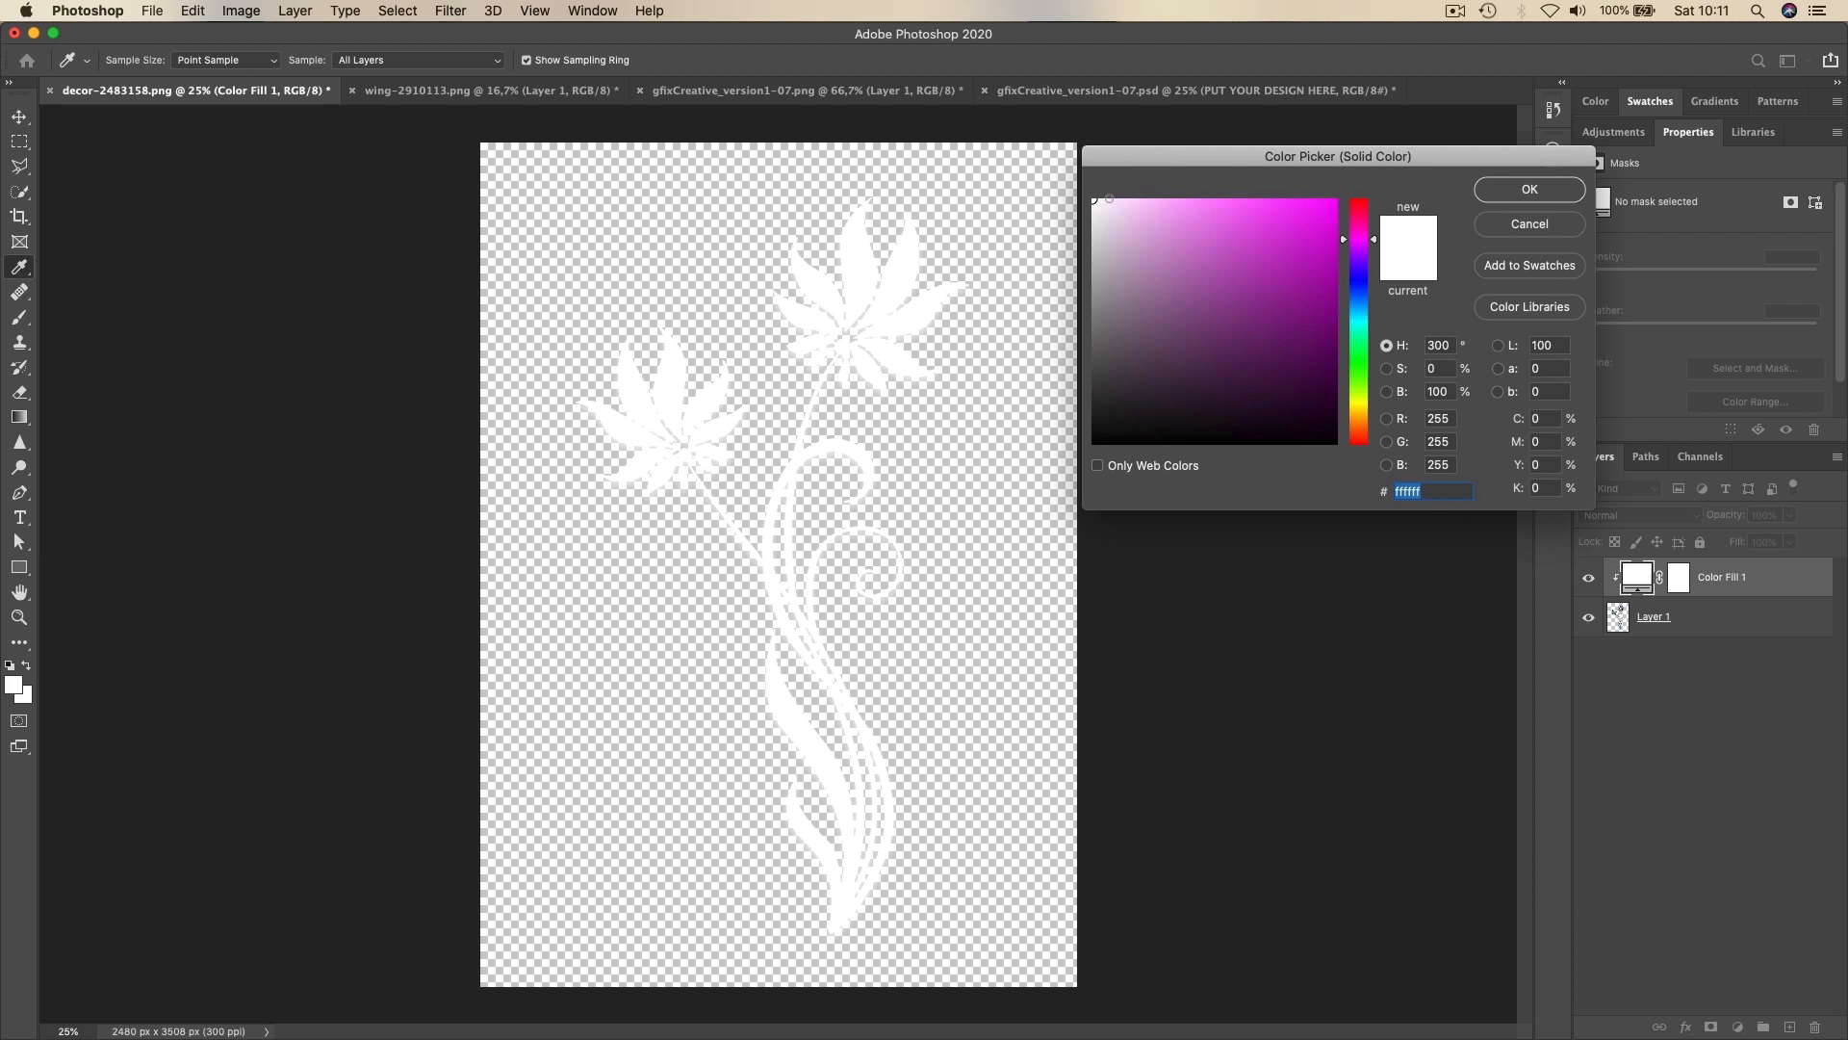
pyautogui.click(1097, 202)
pyautogui.moveTo(1096, 203)
pyautogui.mouseDown()
pyautogui.moveTo(1151, 235)
pyautogui.moveTo(1171, 392)
pyautogui.moveTo(1086, 442)
pyautogui.moveTo(1316, 211)
pyautogui.moveTo(1085, 446)
pyautogui.moveTo(1326, 433)
pyautogui.moveTo(1062, 448)
pyautogui.mouseUp()
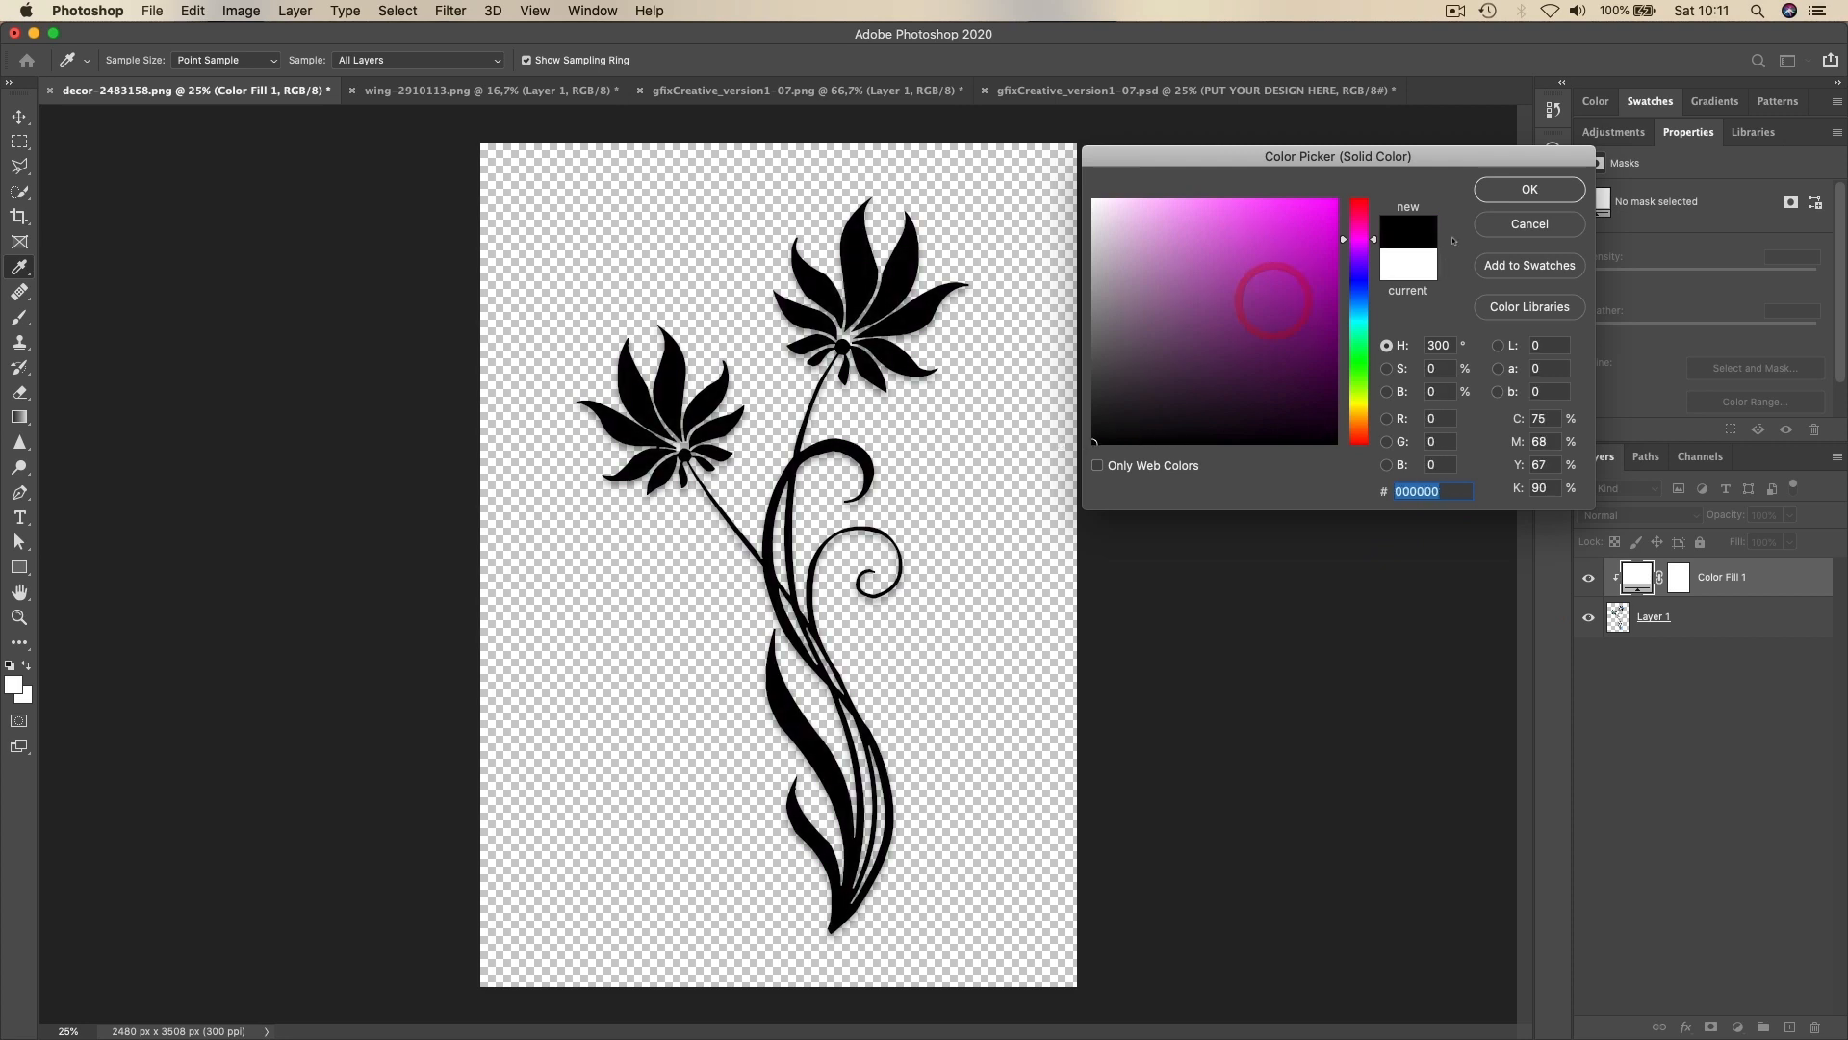
pyautogui.click(1515, 191)
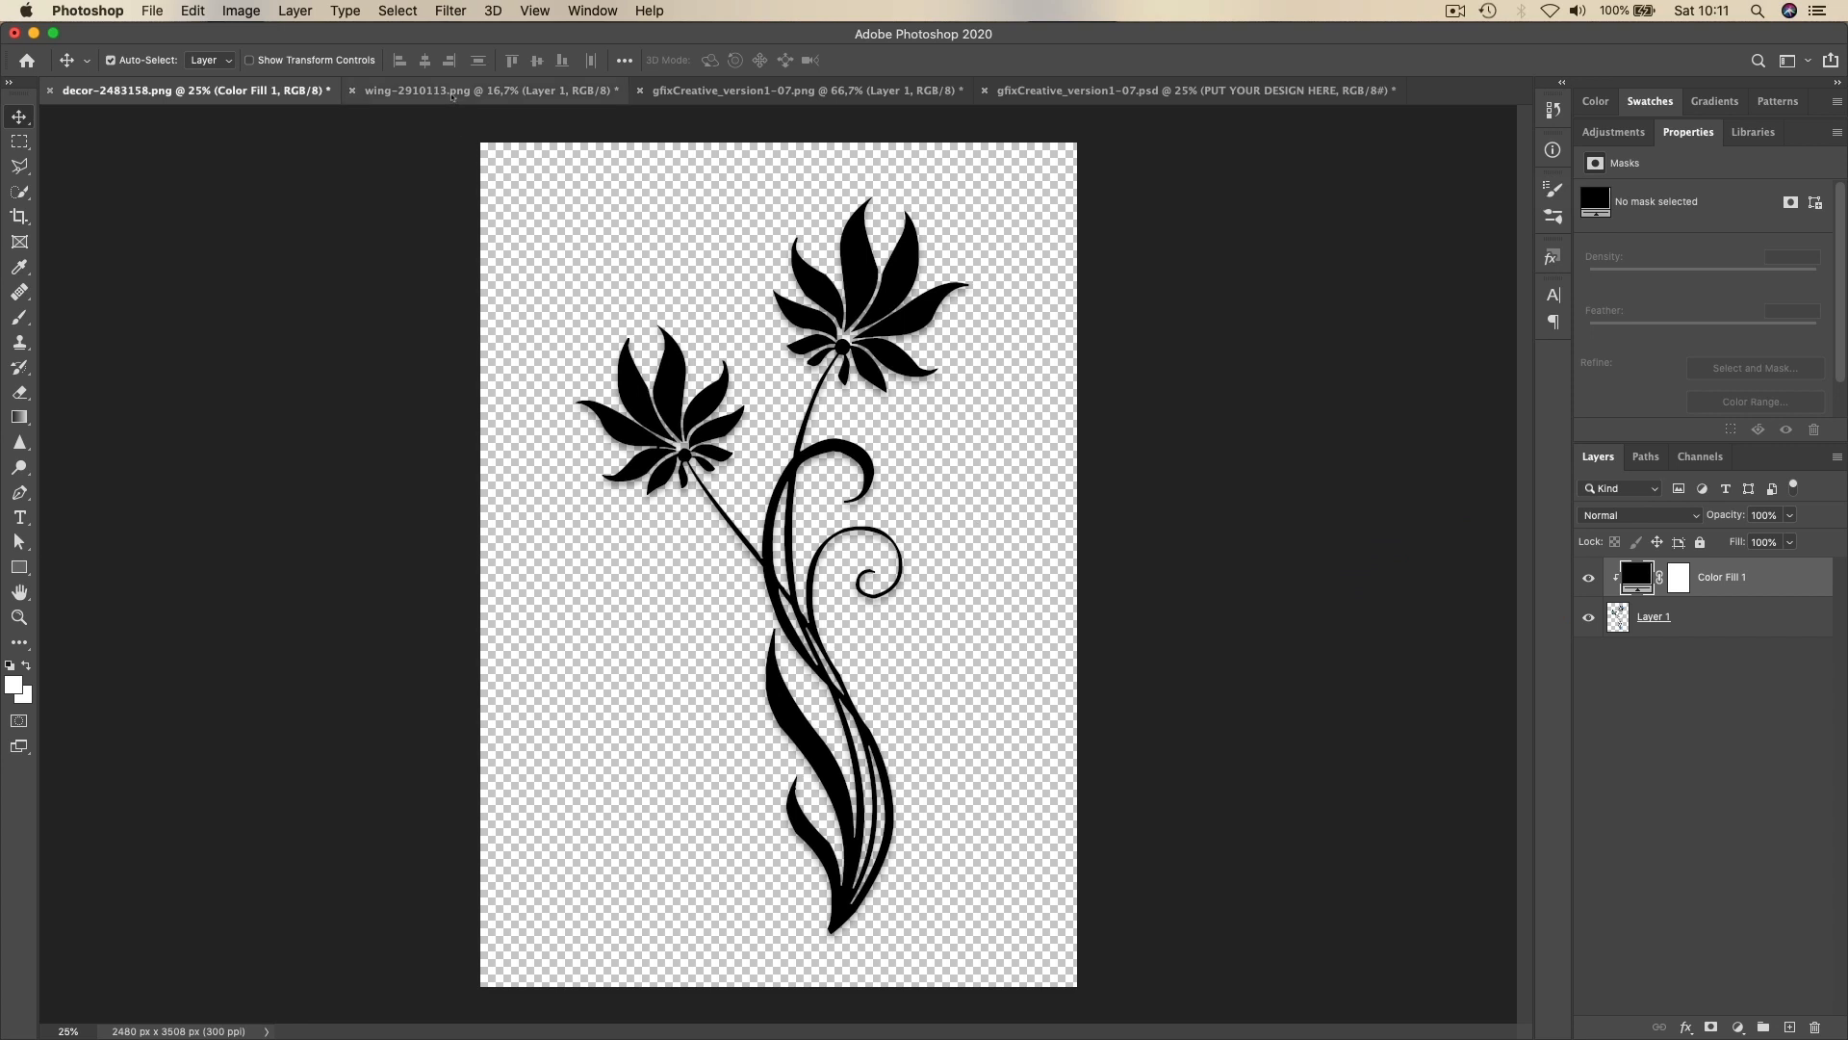
# Switch to the wing-2910113.png document and add a Color Overlay effect to the wings layer
pyautogui.click(443, 90)
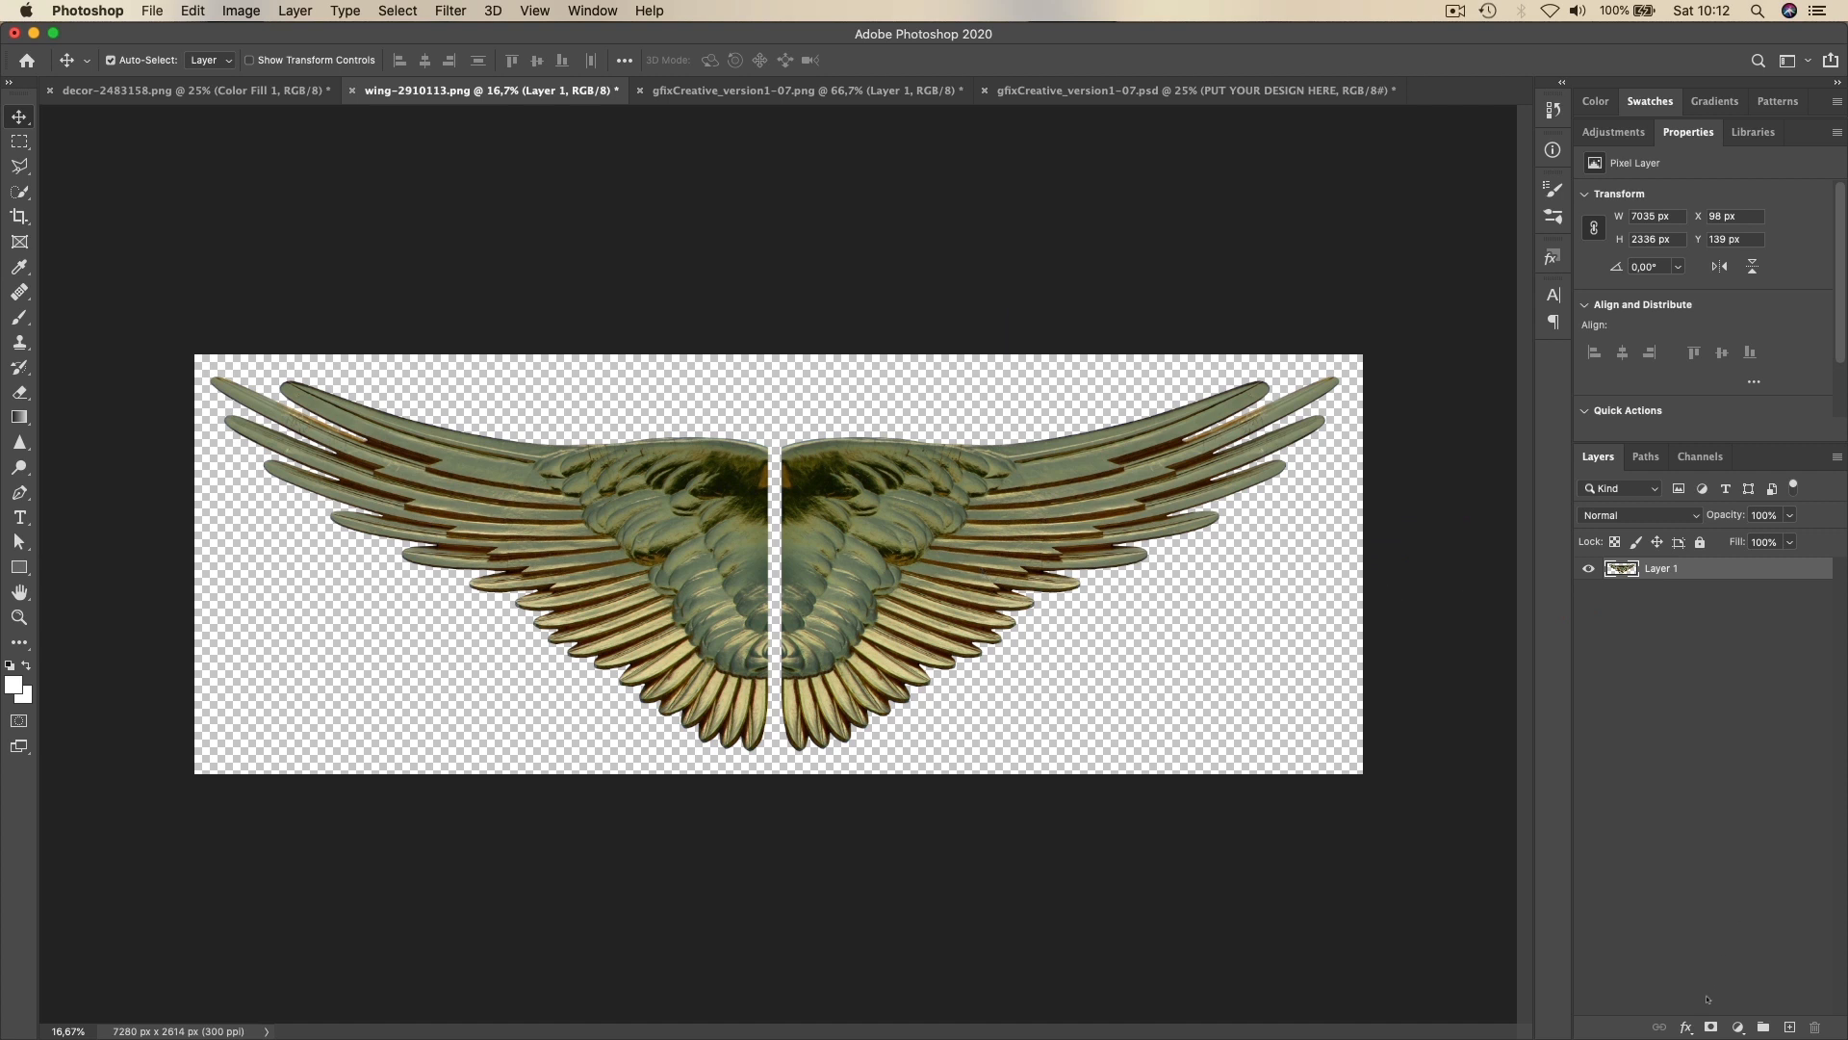
pyautogui.click(1687, 1027)
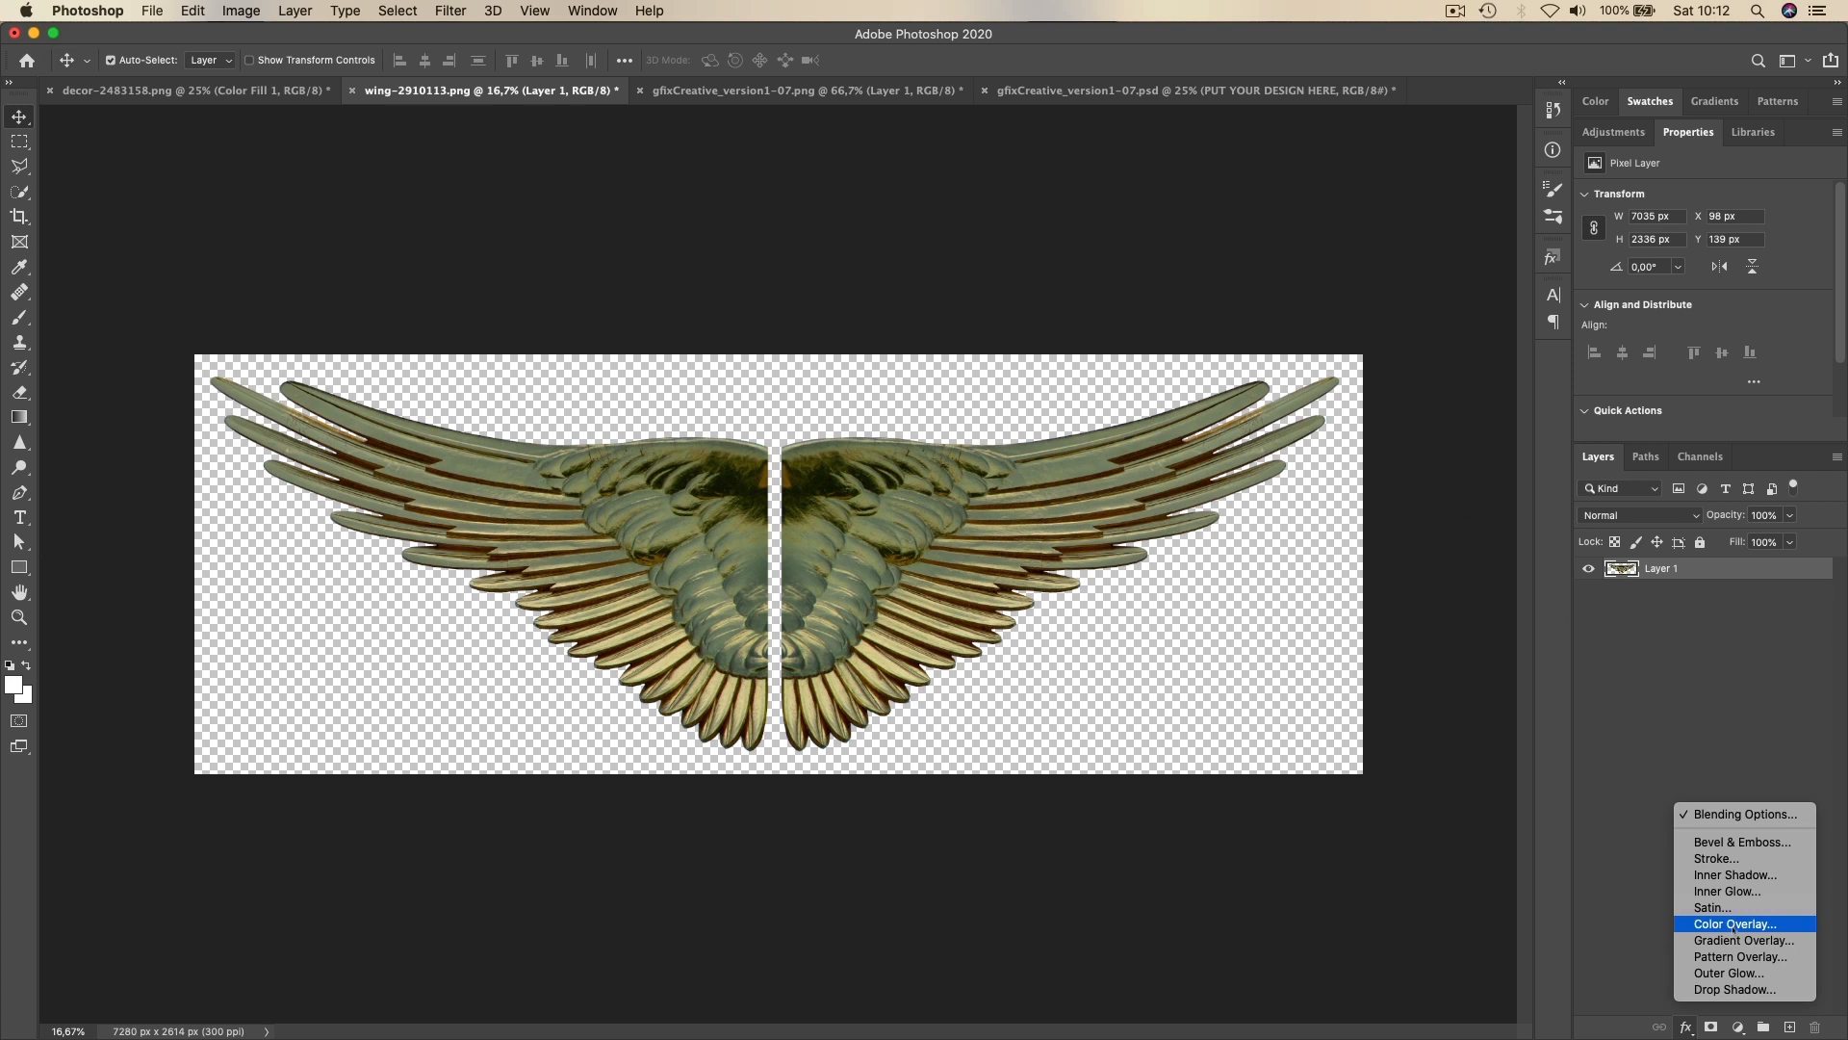
pyautogui.click(1735, 925)
pyautogui.moveTo(1100, 172); pyautogui.dragTo(1280, 163)
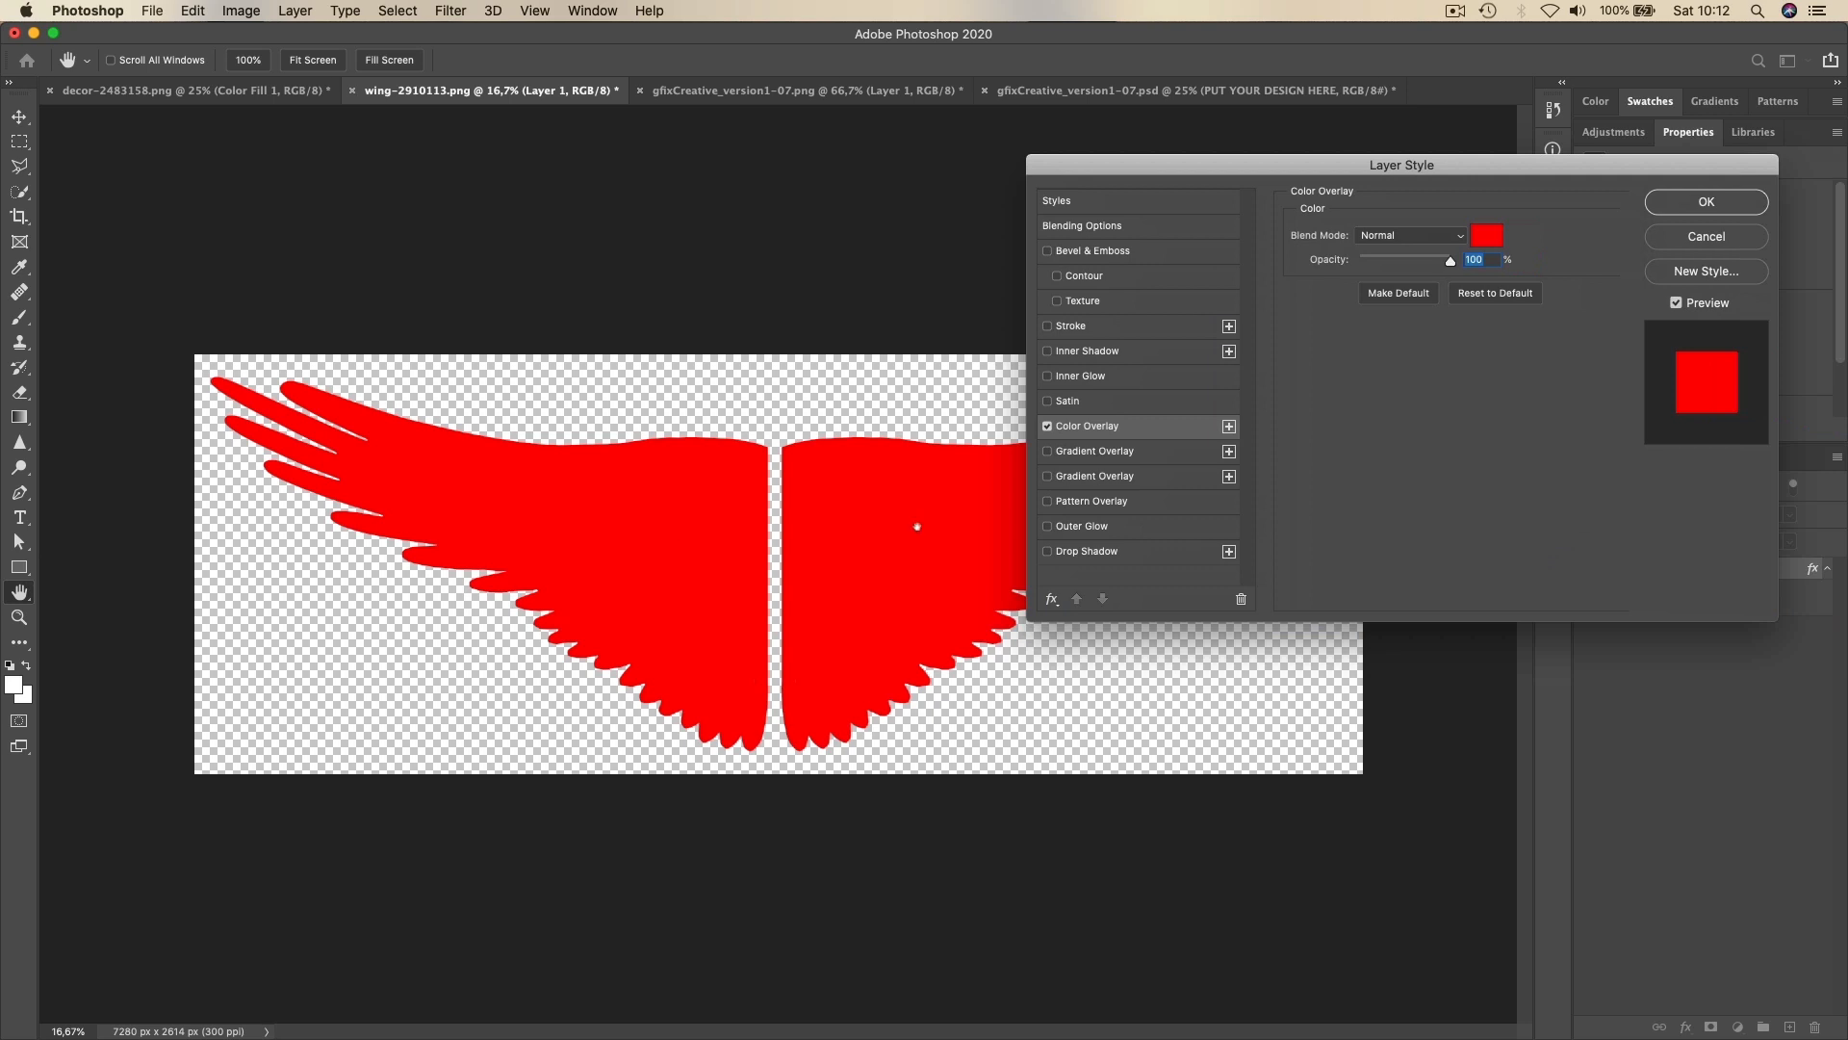
pyautogui.moveTo(1233, 176); pyautogui.dragTo(1138, 224)
pyautogui.click(1391, 283)
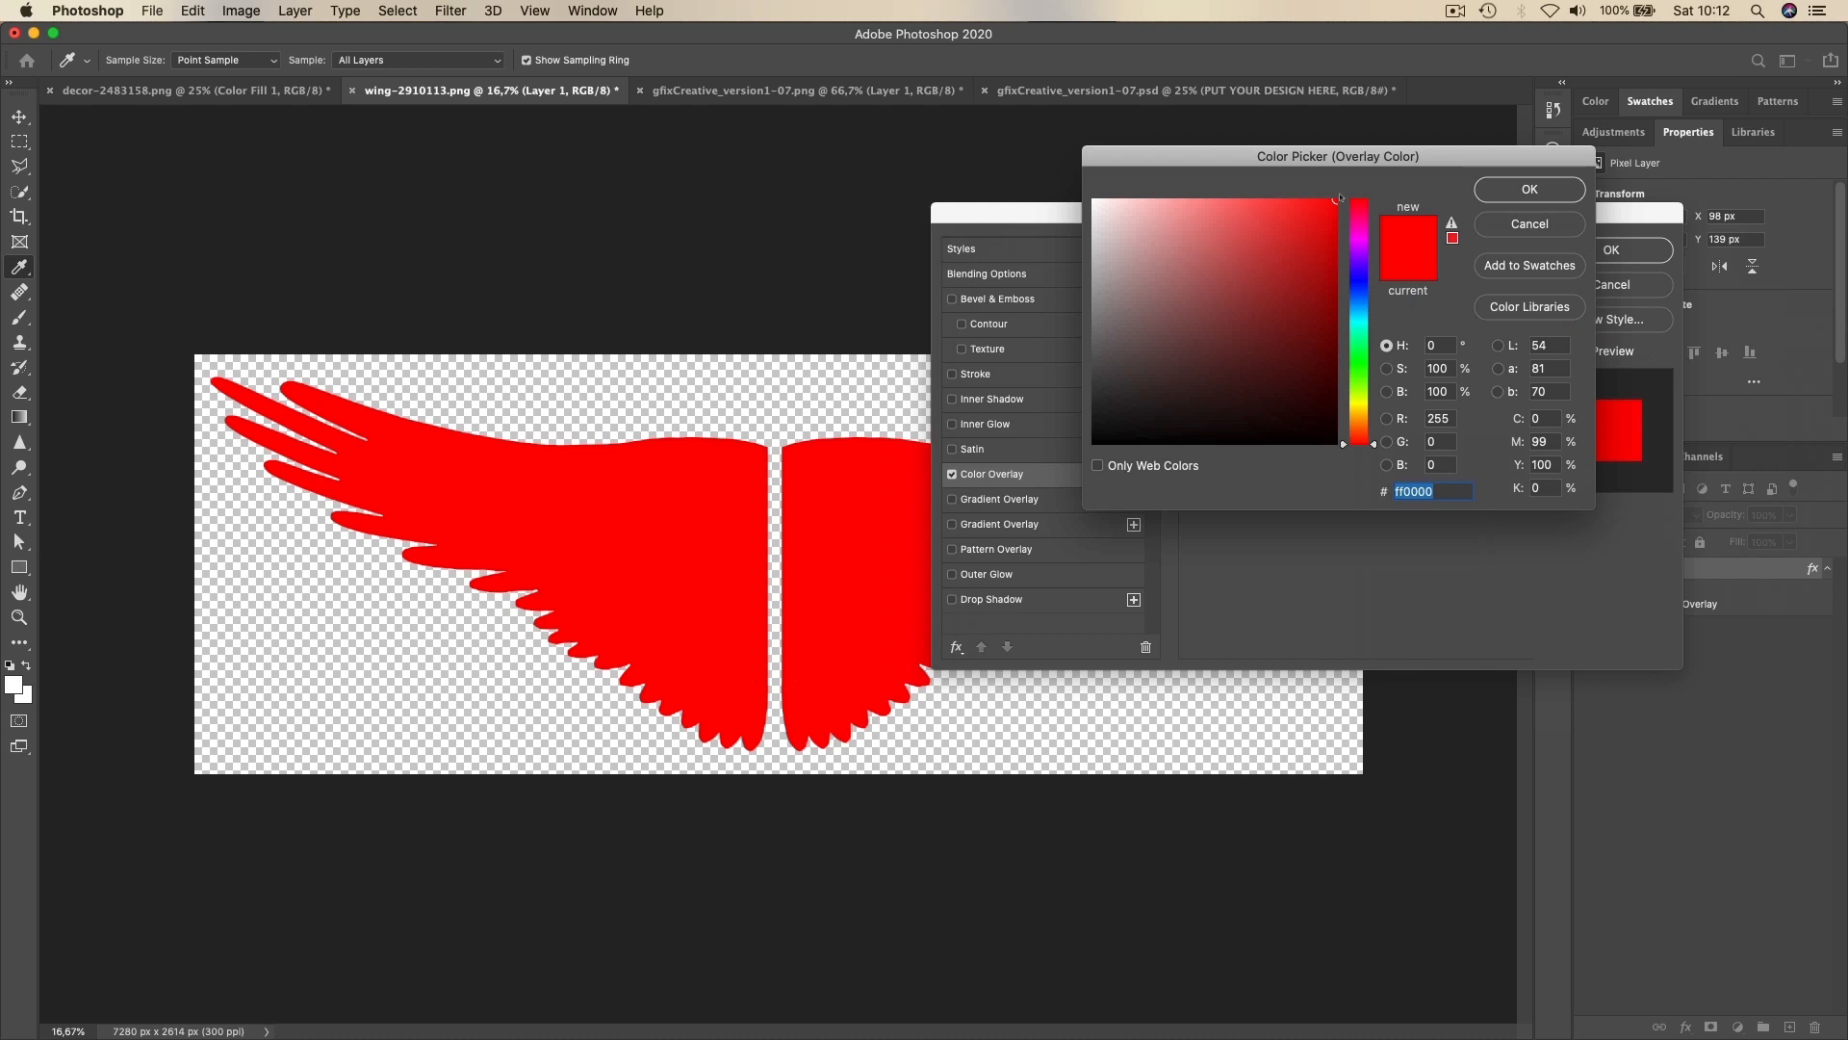
pyautogui.moveTo(1248, 156); pyautogui.dragTo(1282, 194)
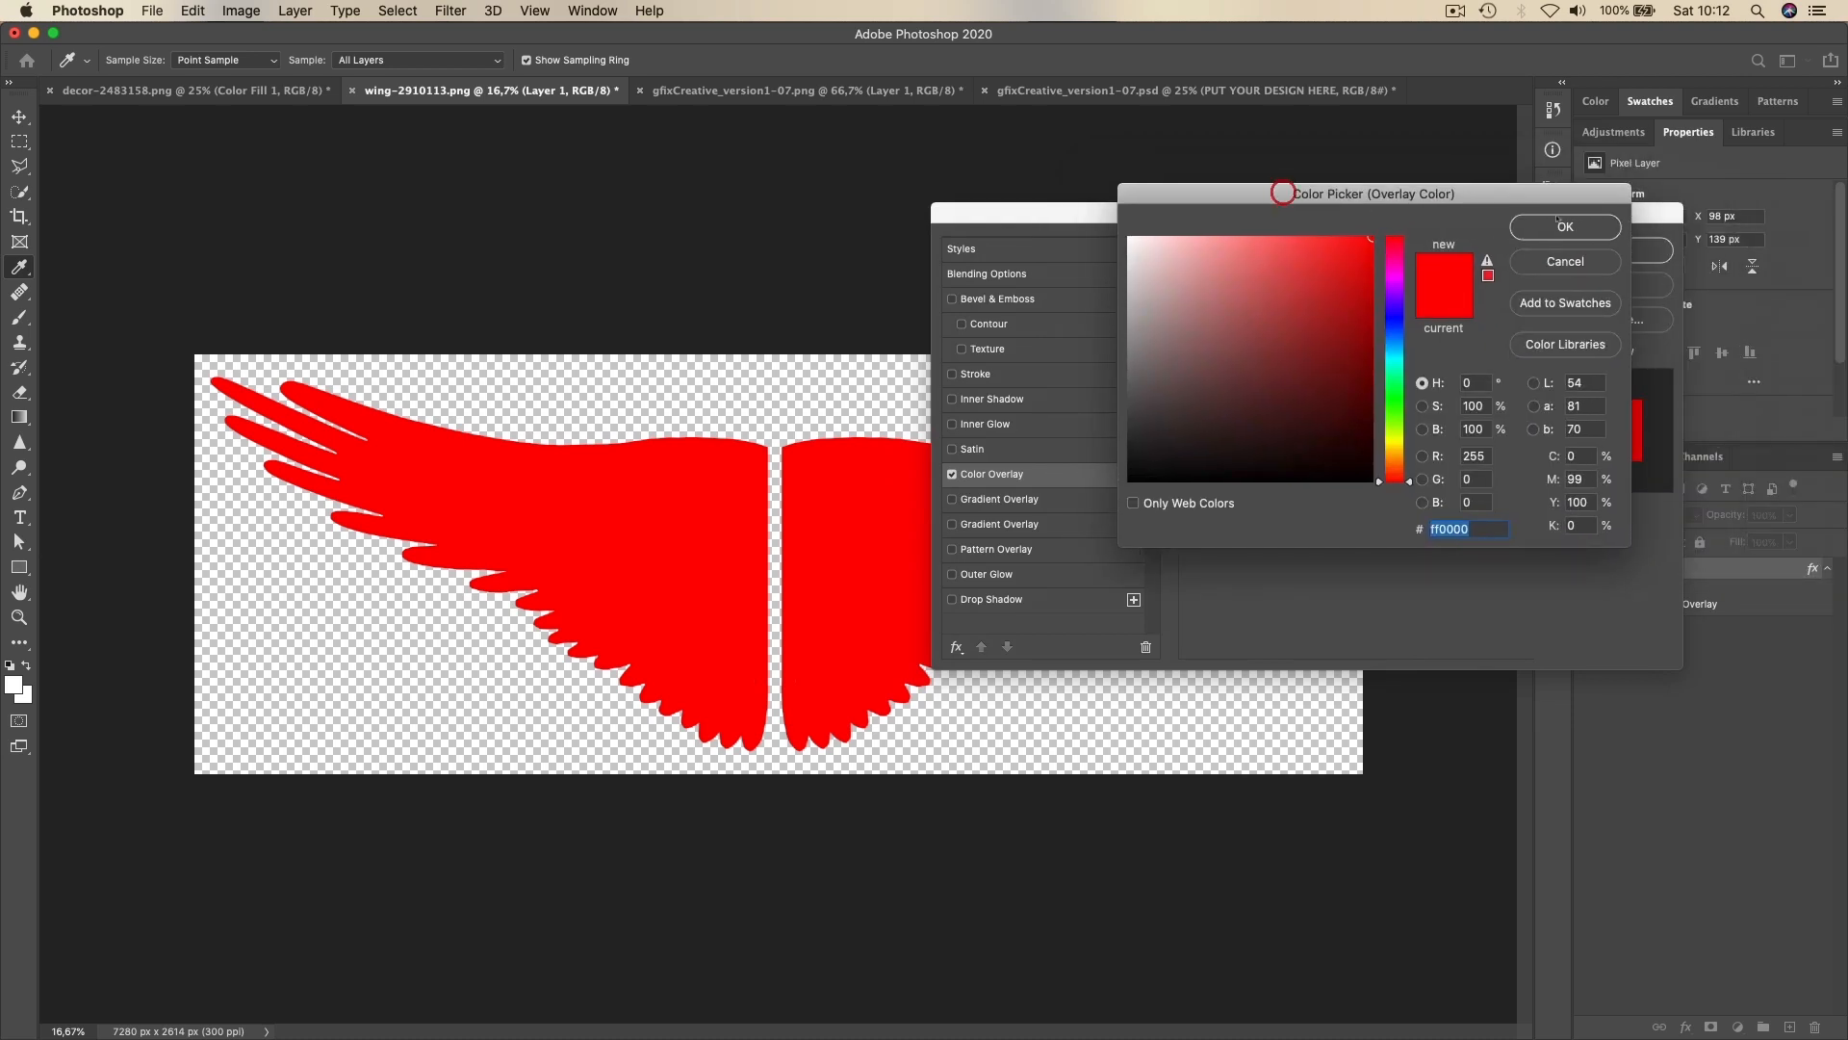
pyautogui.click(1541, 268)
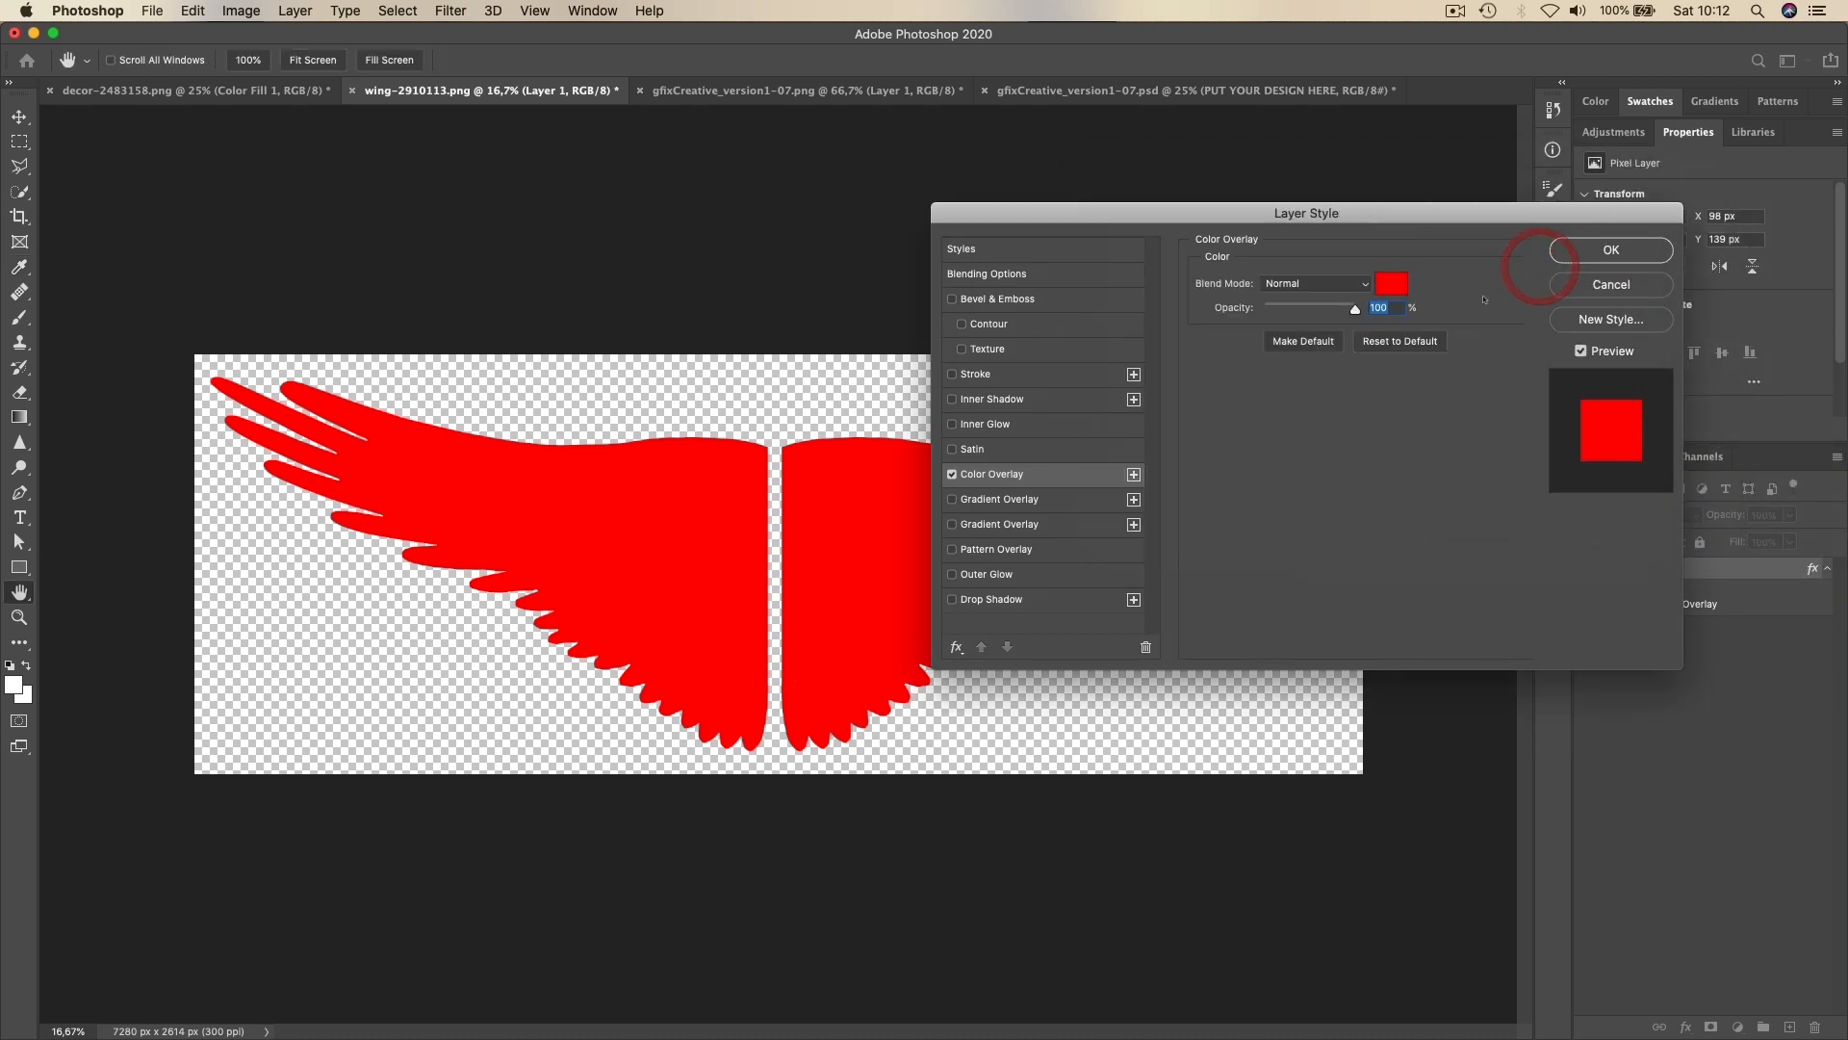
# Try several shades for the wings' Color Overlay and set its color to black (000000)
pyautogui.click(1391, 288)
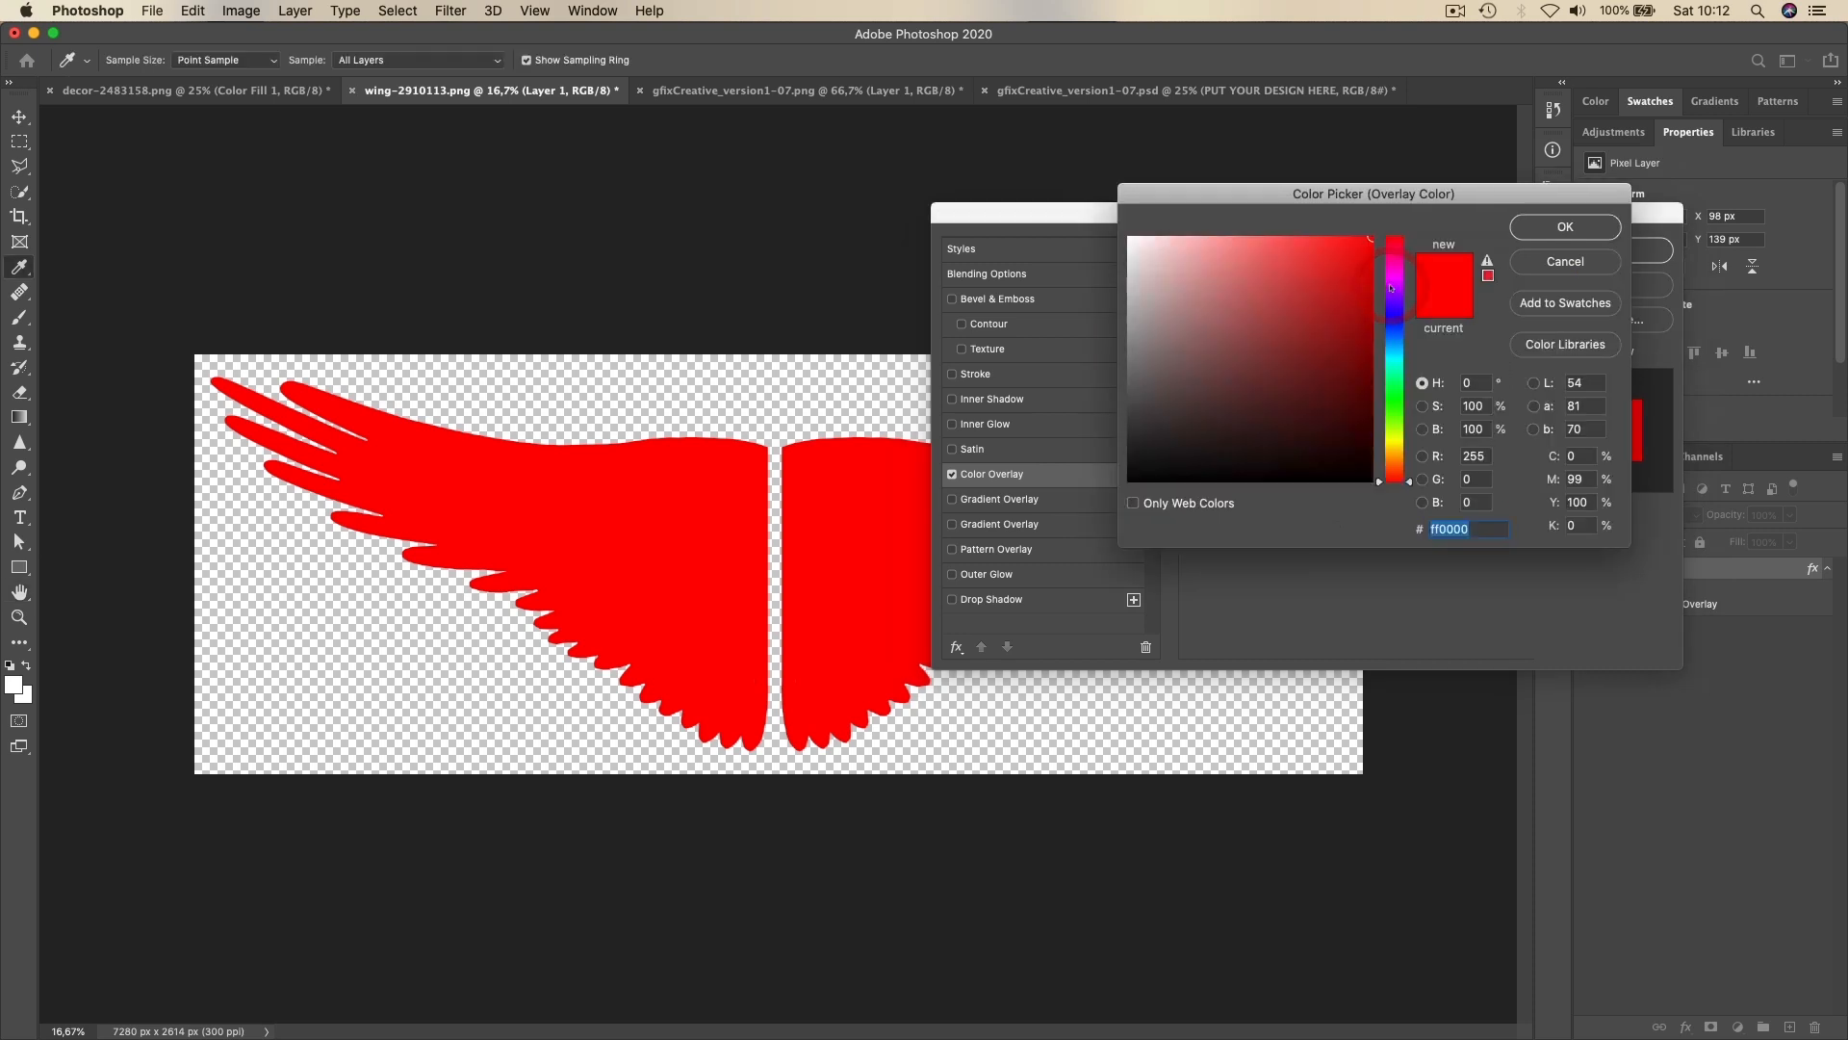
pyautogui.moveTo(1249, 186); pyautogui.dragTo(1370, 226)
pyautogui.click(1378, 450)
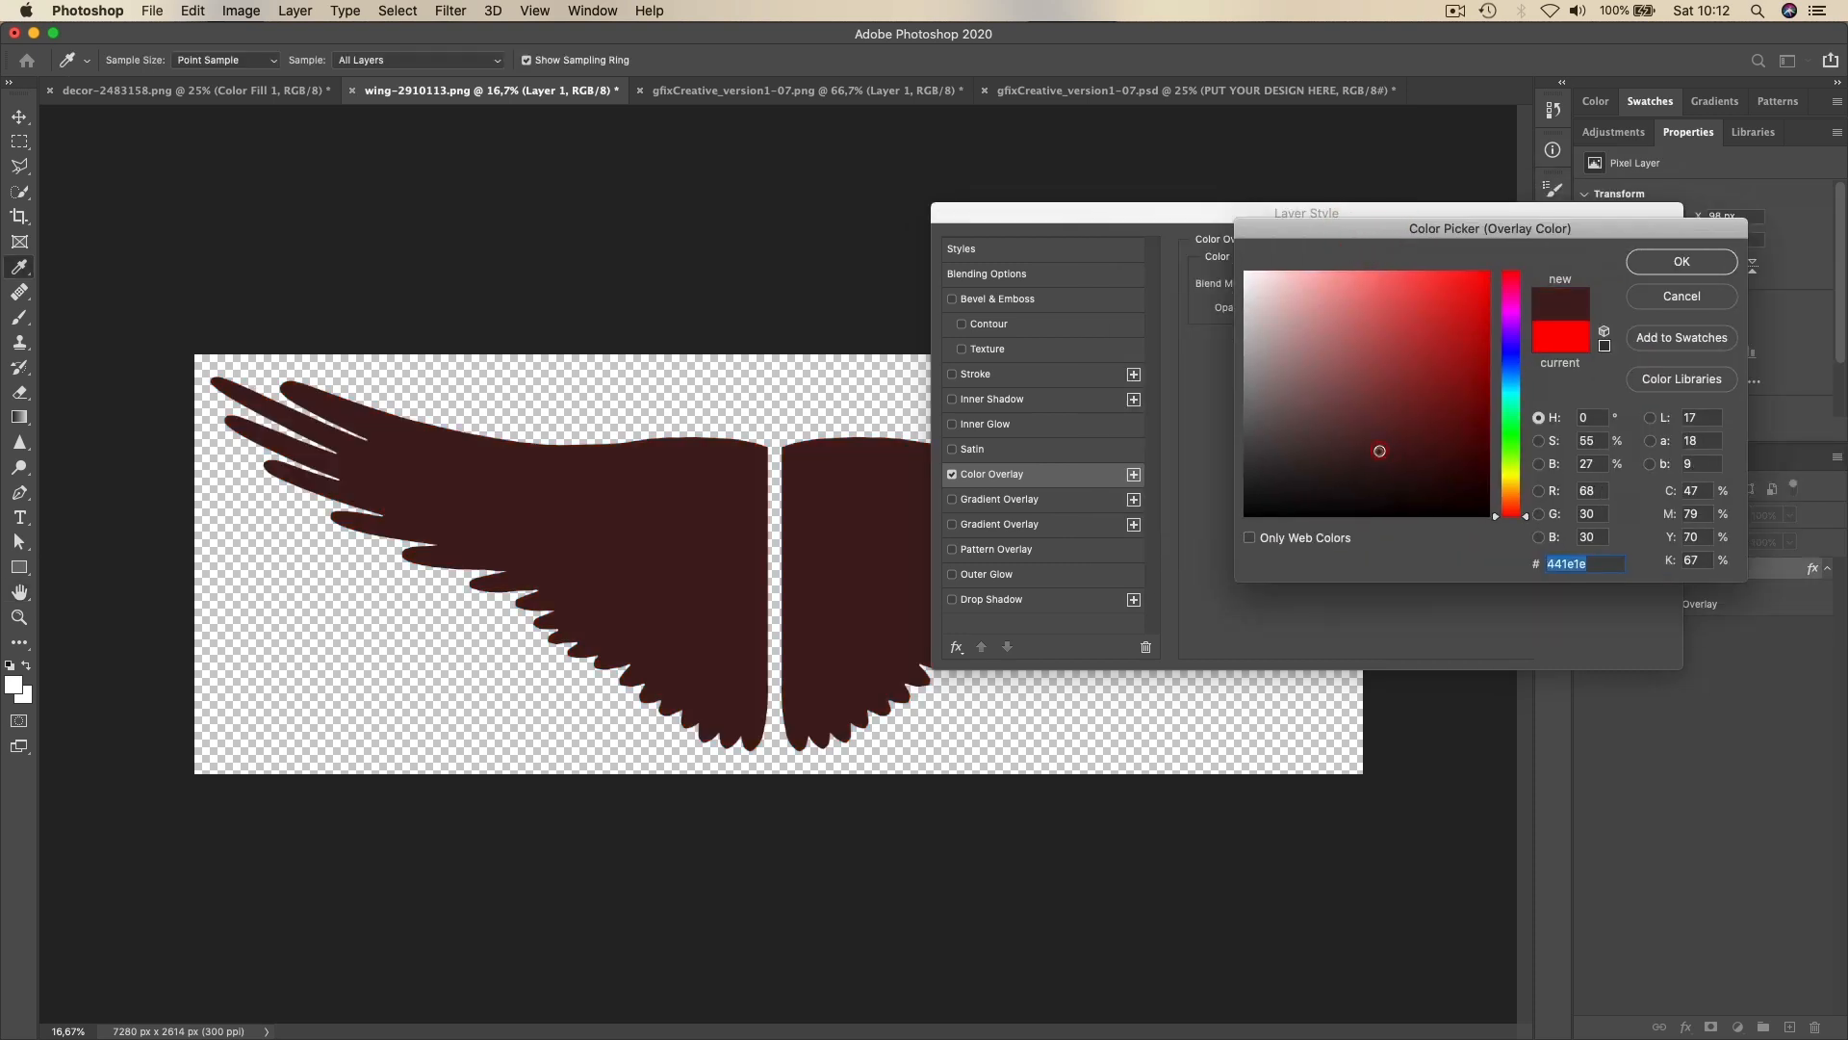
pyautogui.click(1262, 500)
pyautogui.click(1255, 290)
pyautogui.moveTo(1256, 290); pyautogui.dragTo(1249, 275)
pyautogui.click(1426, 286)
pyautogui.click(1452, 296)
pyautogui.click(1362, 430)
pyautogui.click(1395, 389)
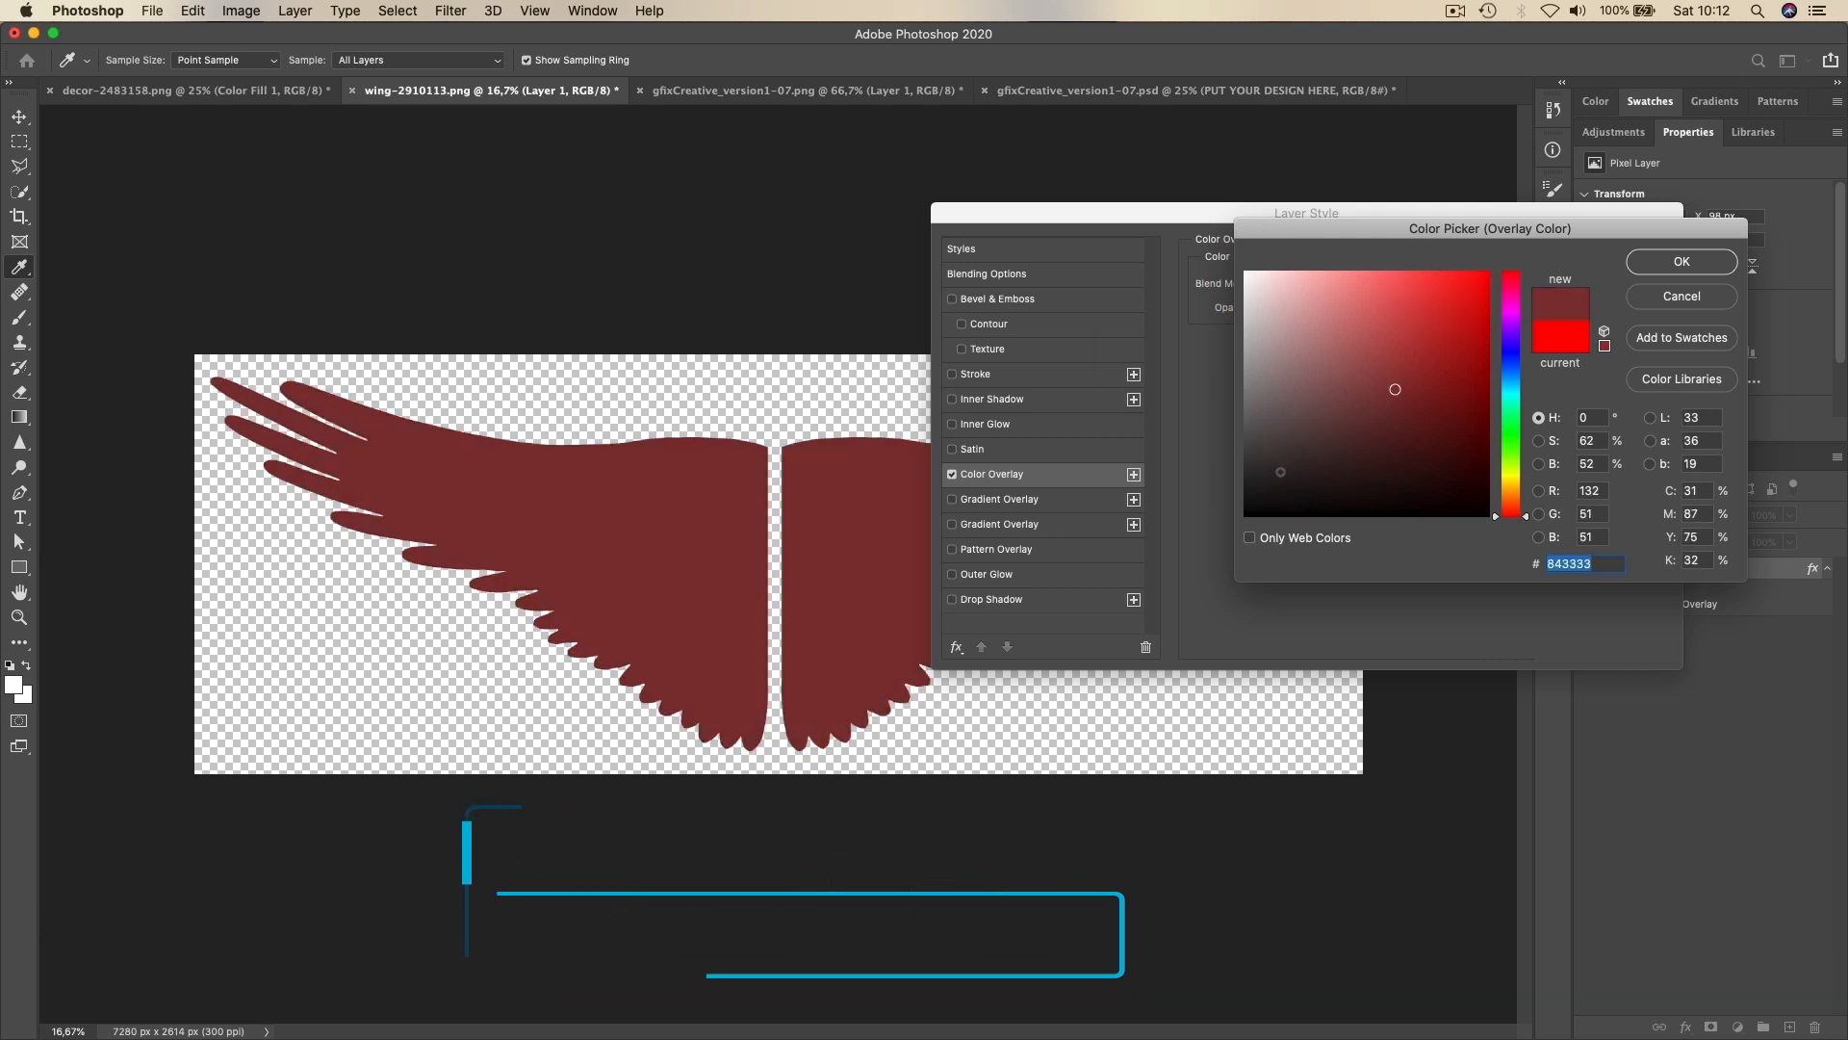
pyautogui.moveTo(1280, 471); pyautogui.dragTo(1194, 543)
pyautogui.moveTo(1371, 228); pyautogui.dragTo(1160, 154)
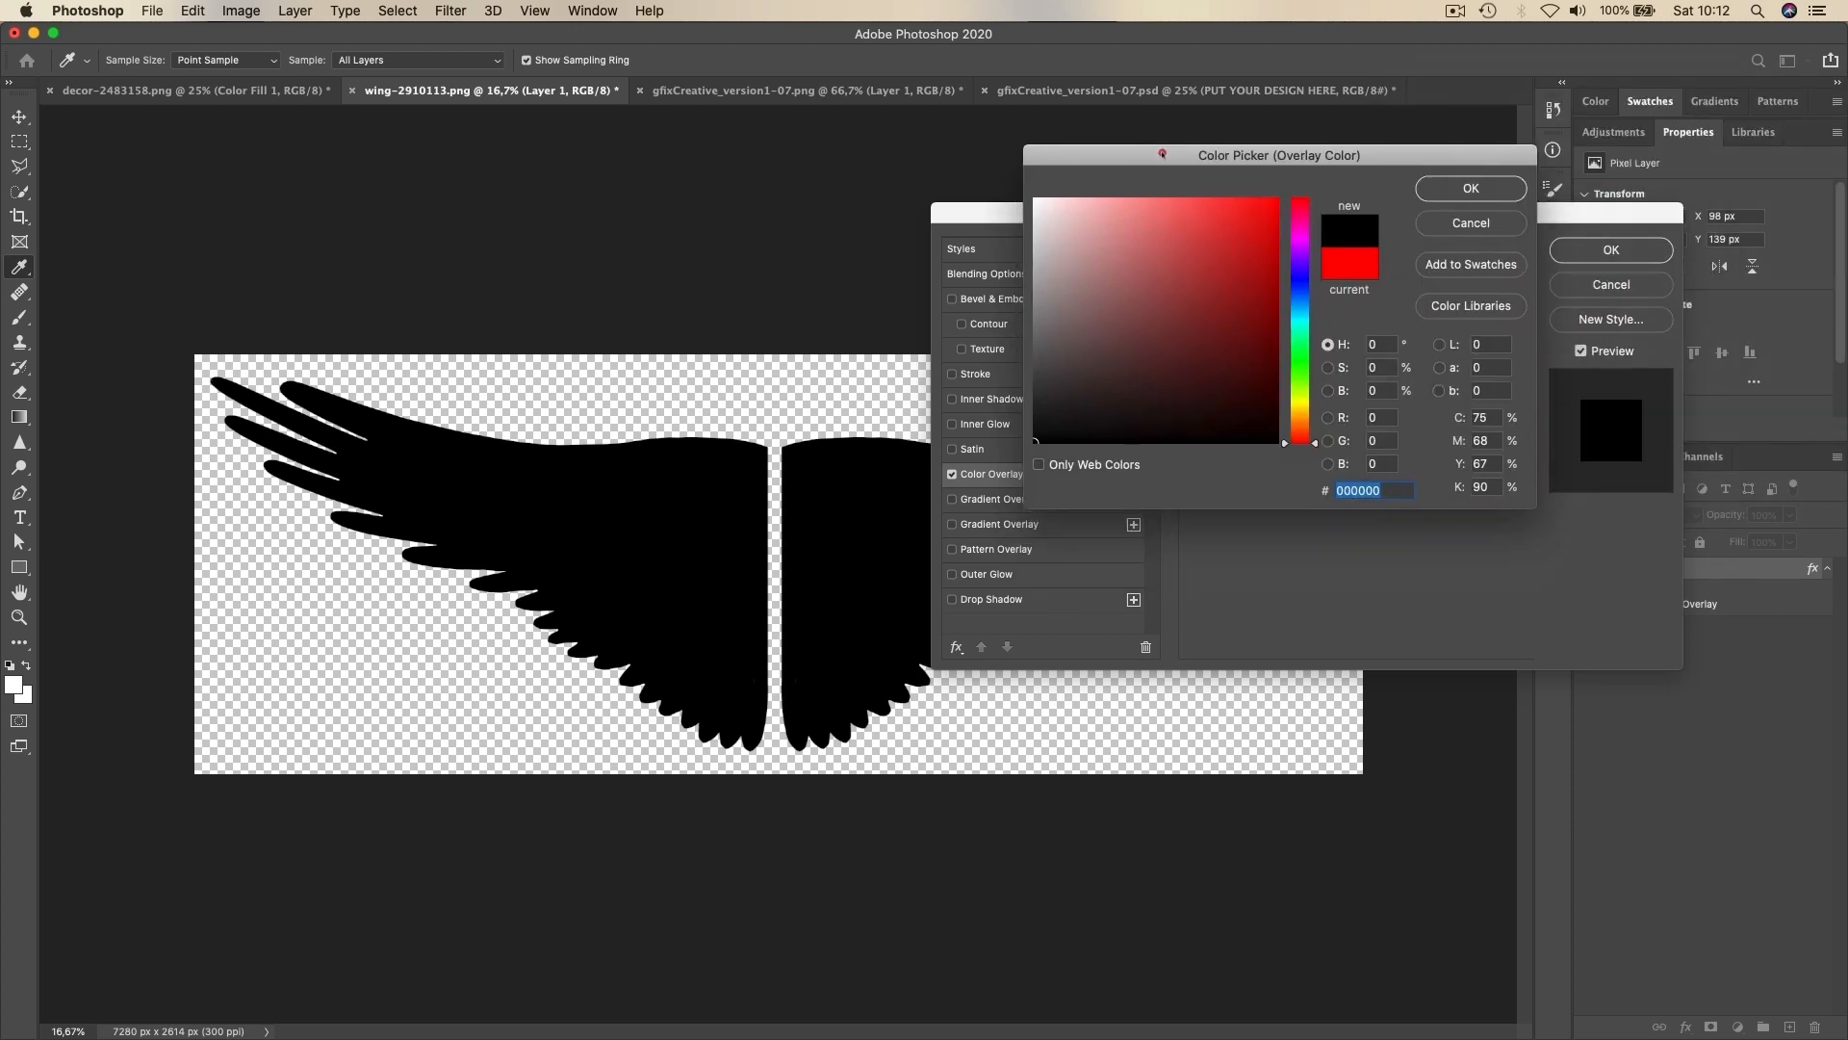
pyautogui.click(1471, 196)
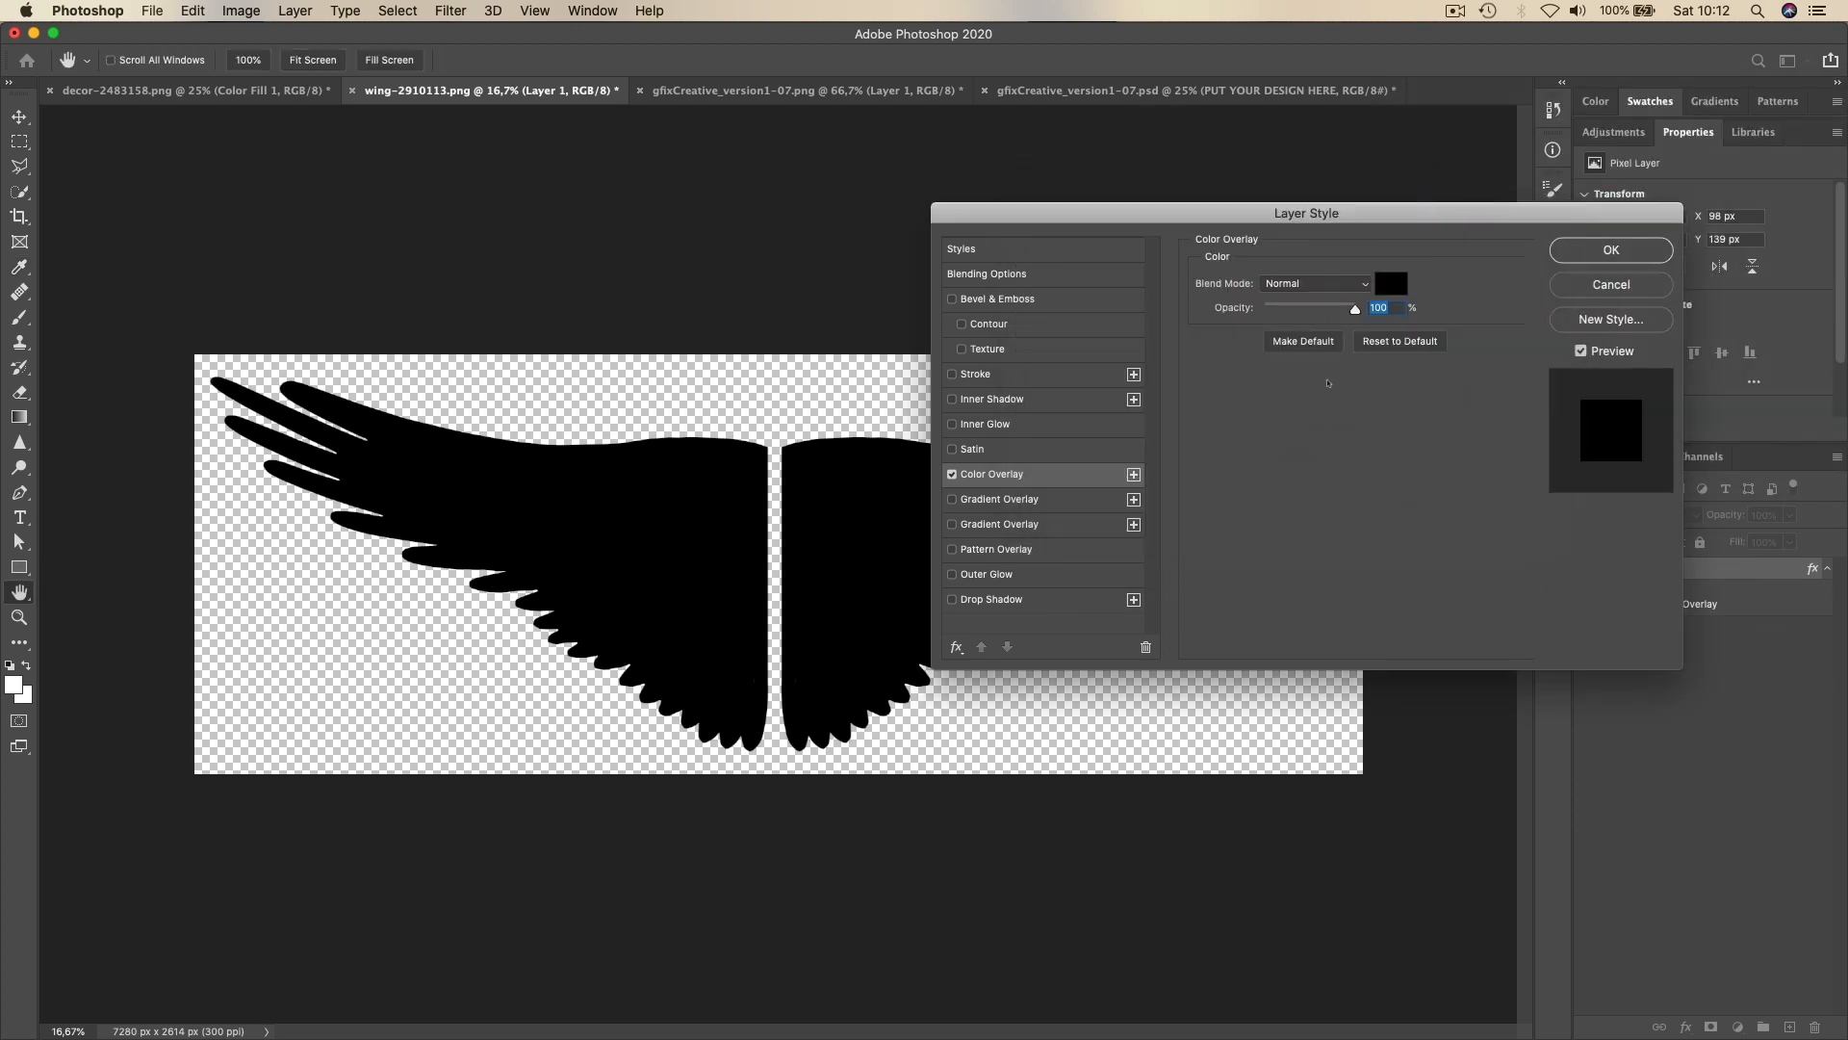
# Try the Darken, Lighter Color and Pin Light blend modes on the wings' Color Overlay and restore Normal at 100% opacity
pyautogui.click(1315, 283)
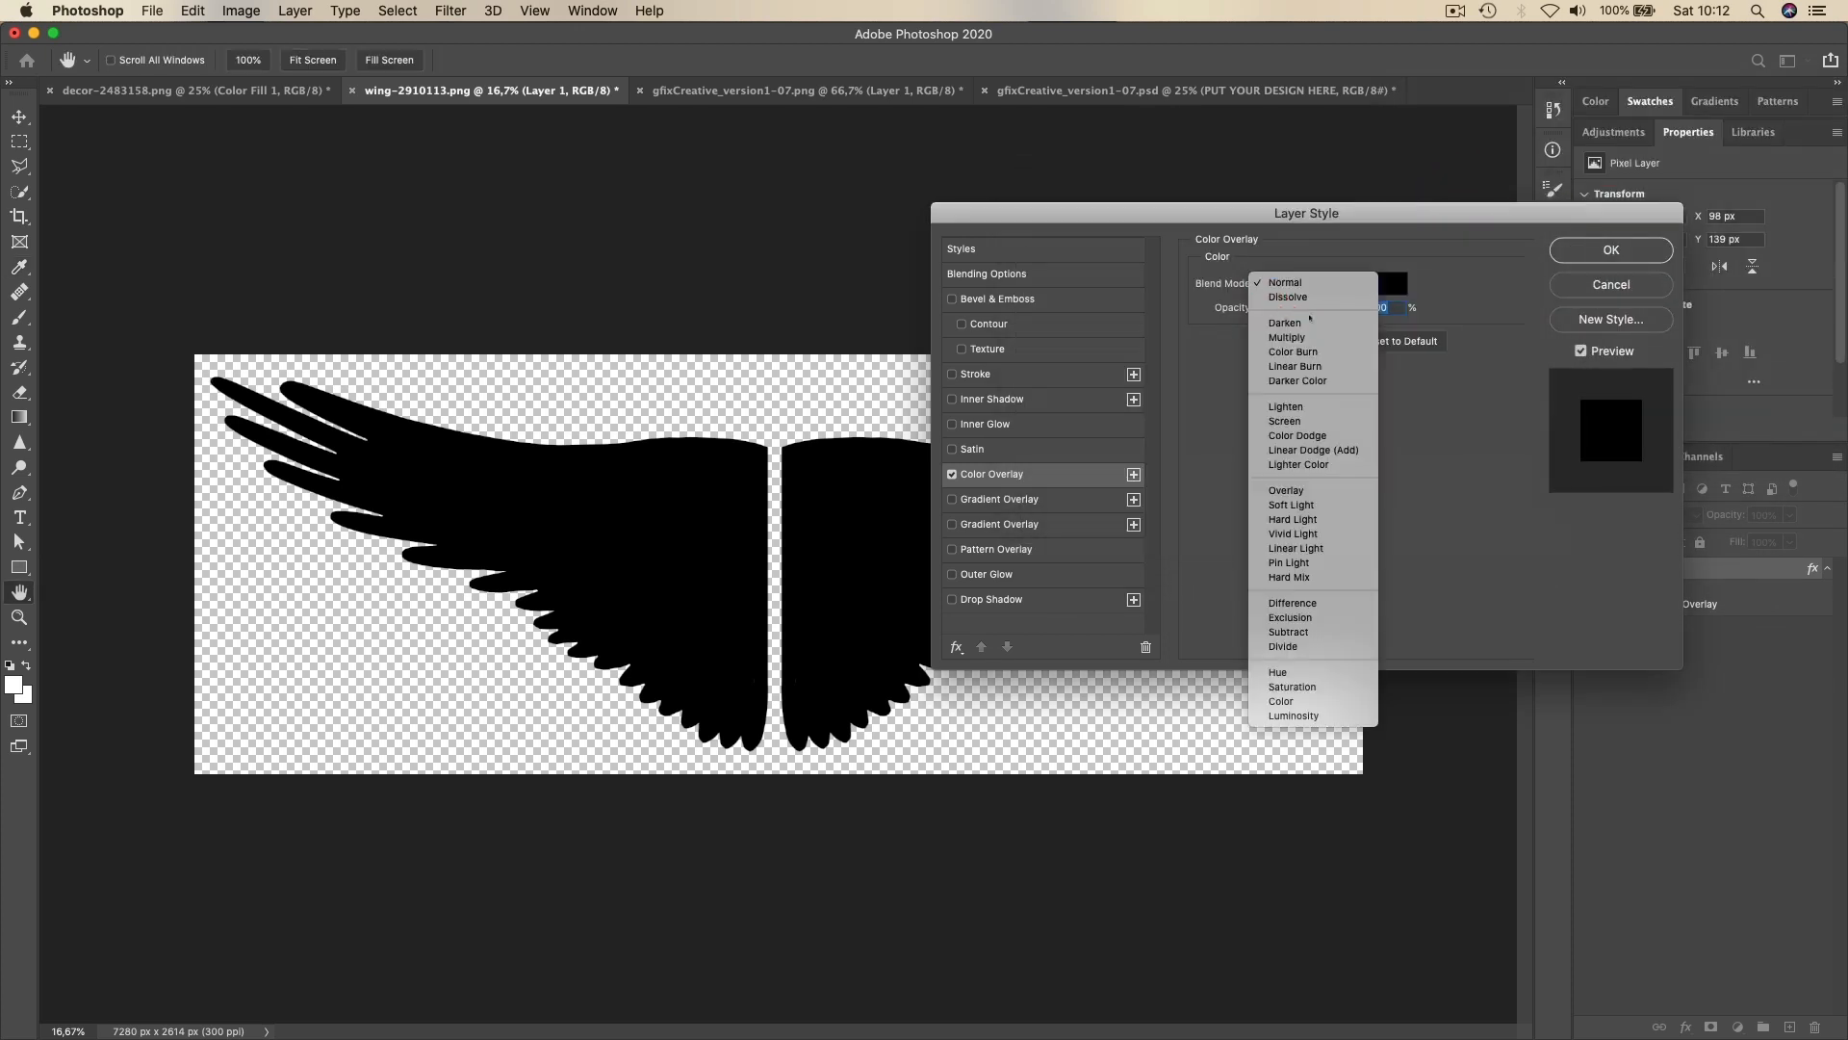
pyautogui.click(1304, 322)
pyautogui.click(1311, 283)
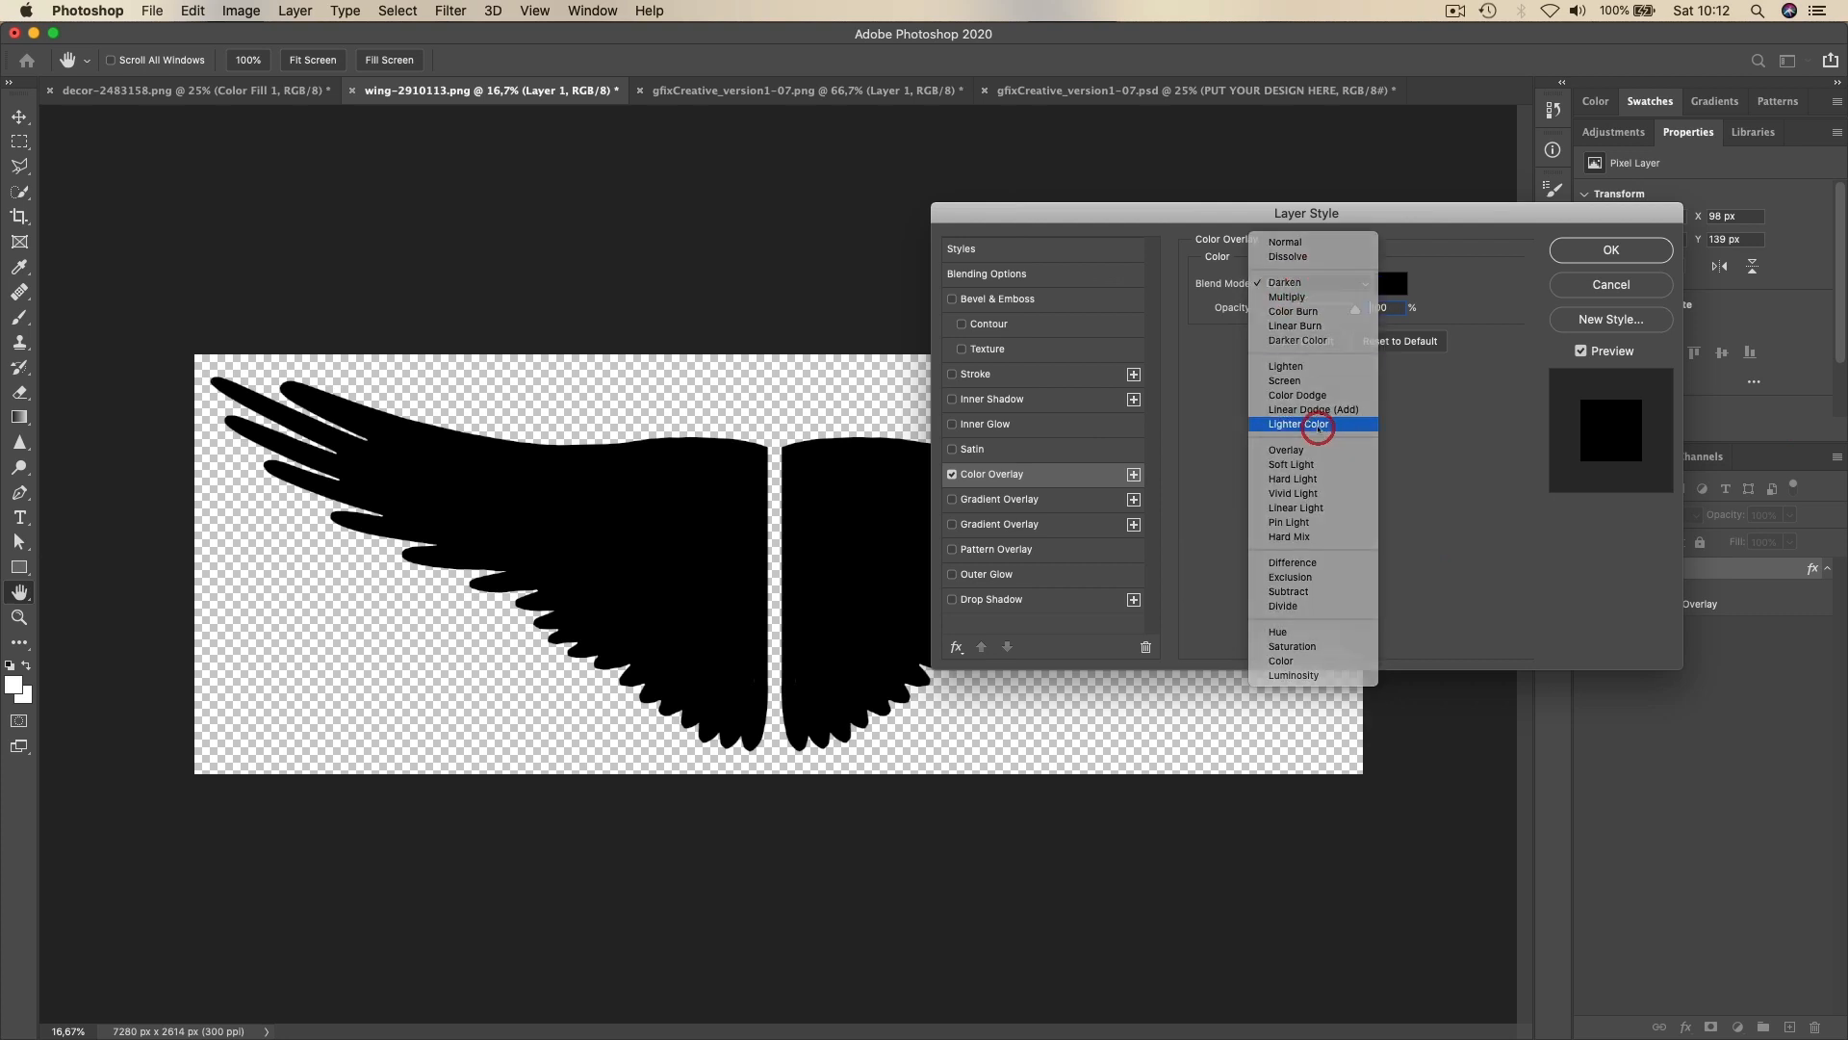
pyautogui.click(1300, 424)
pyautogui.click(1314, 283)
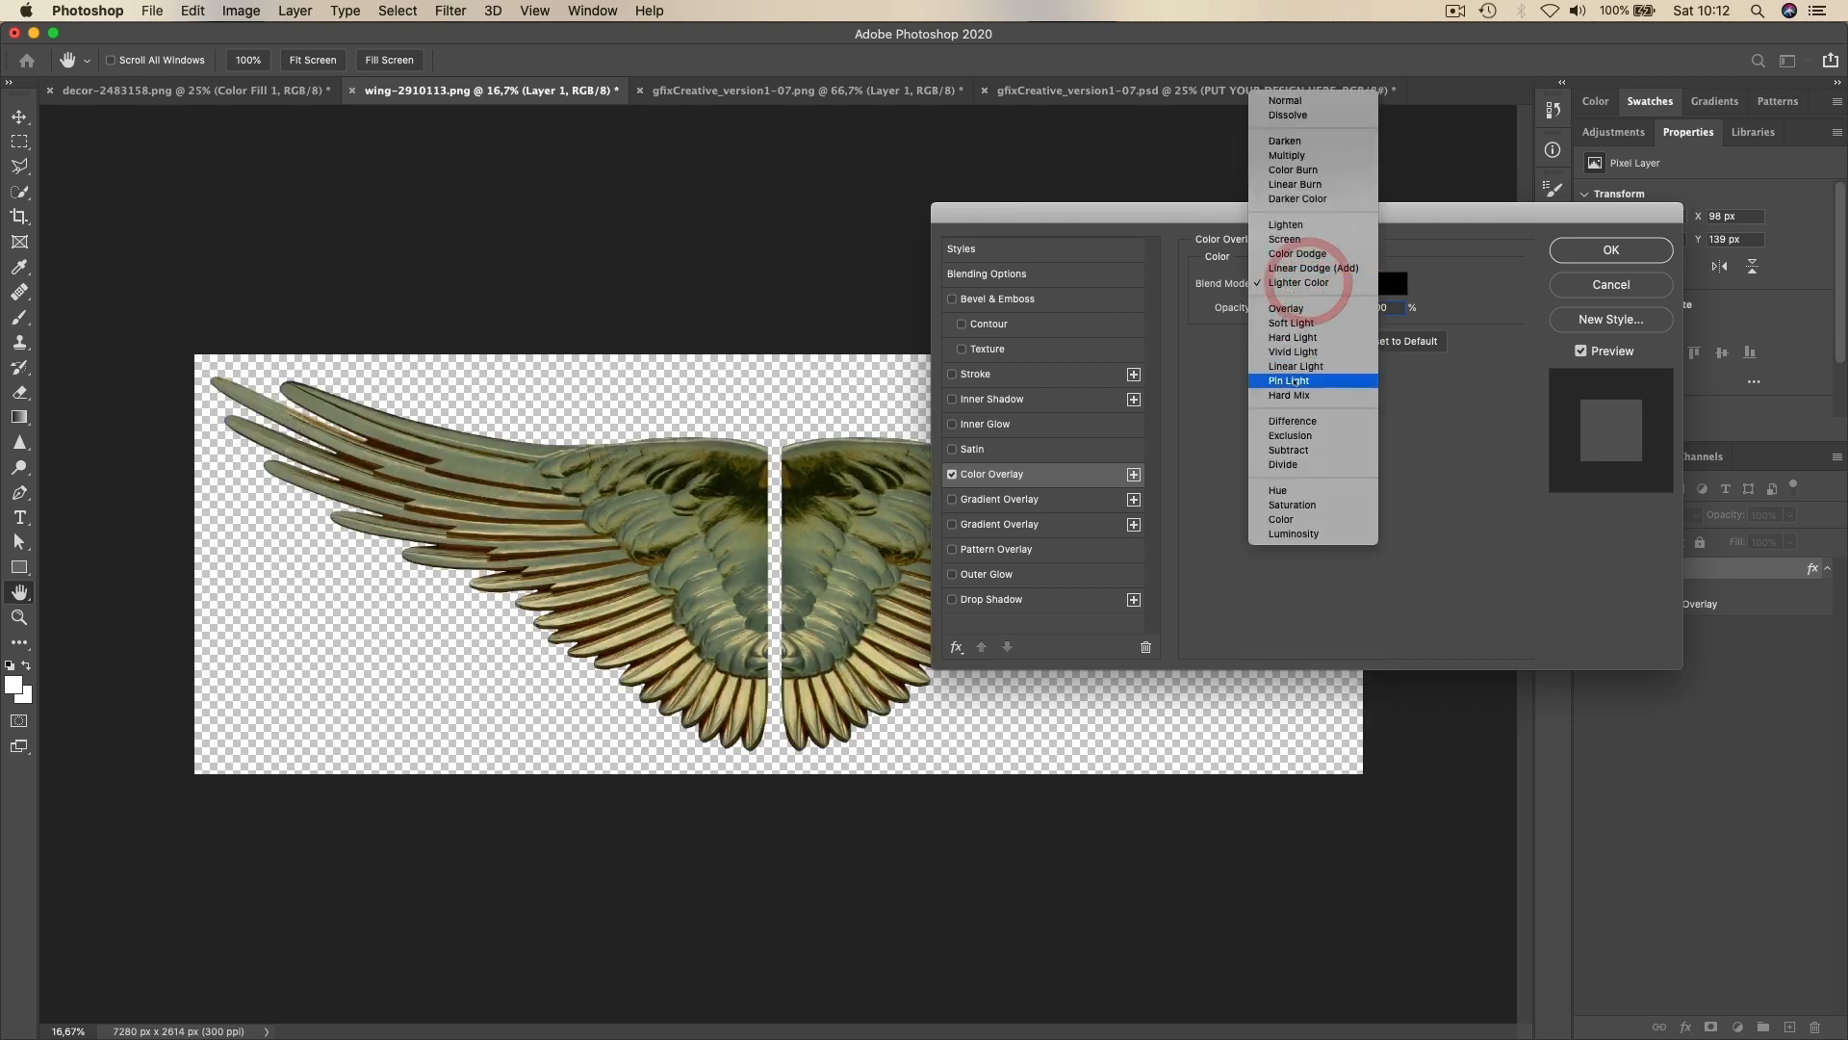
pyautogui.click(1293, 380)
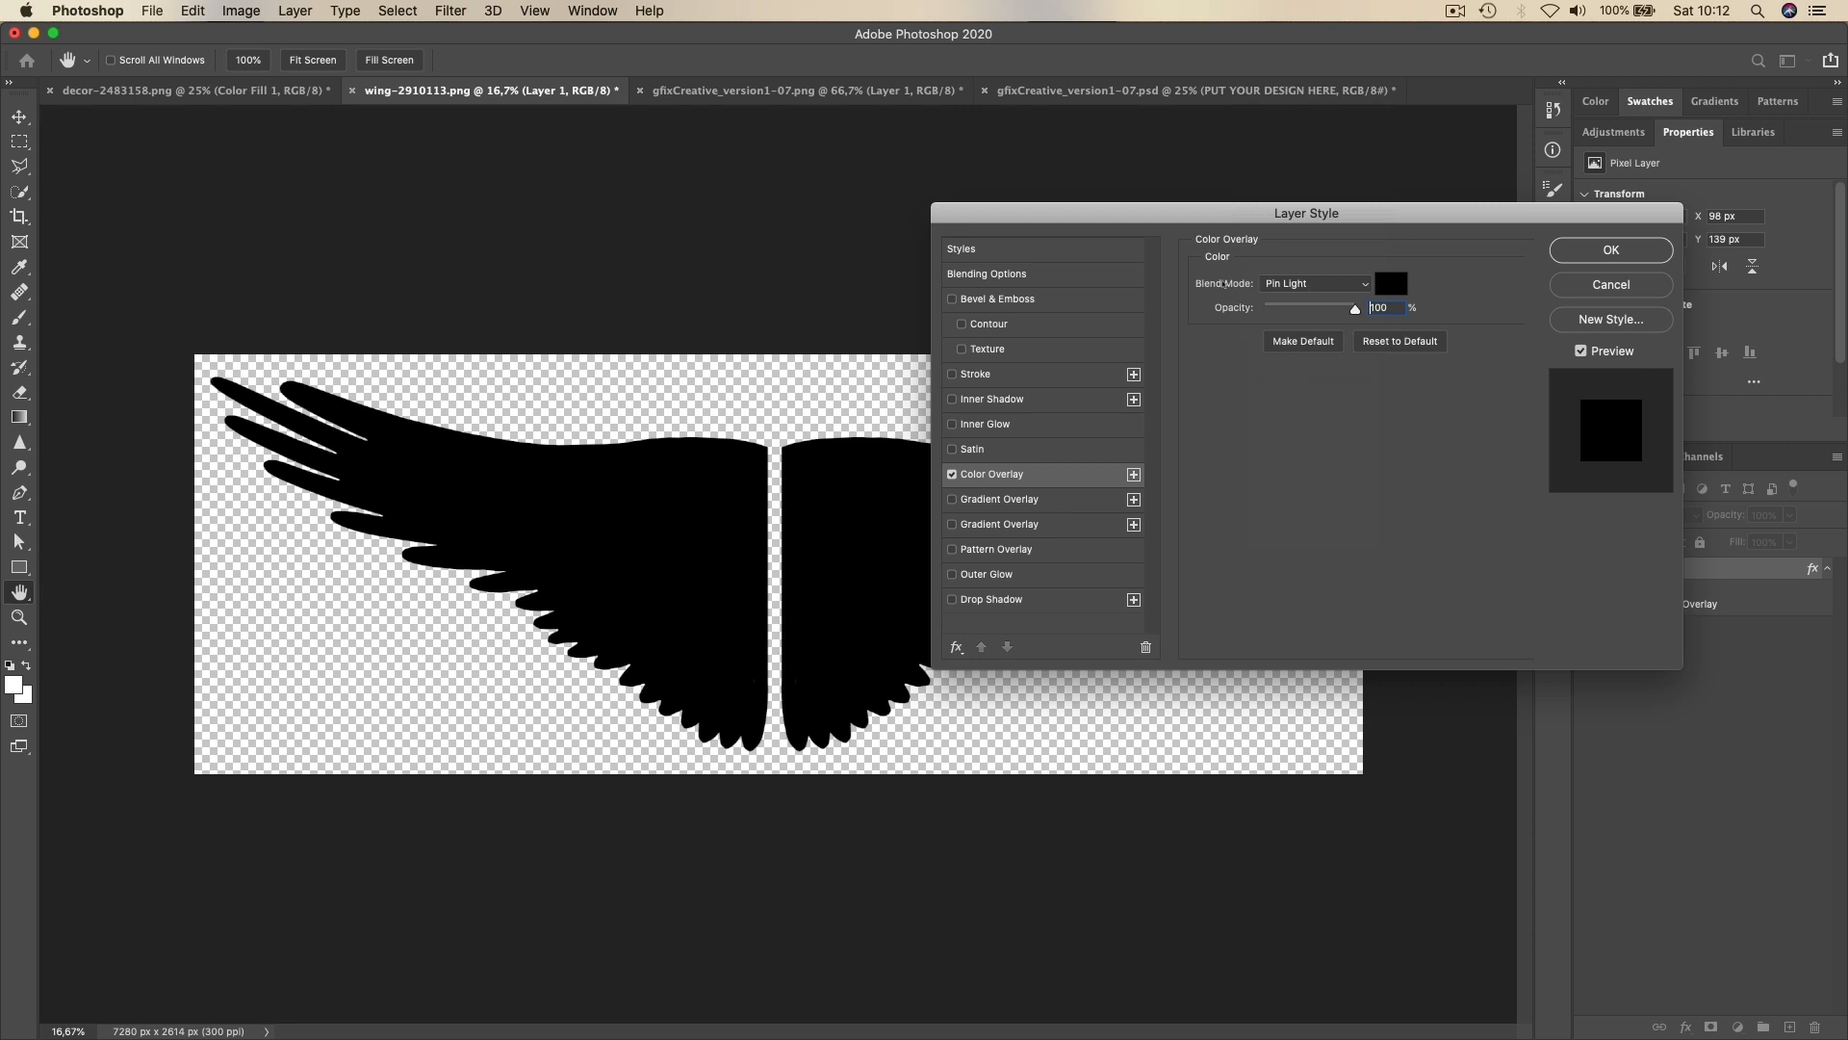
pyautogui.click(1271, 283)
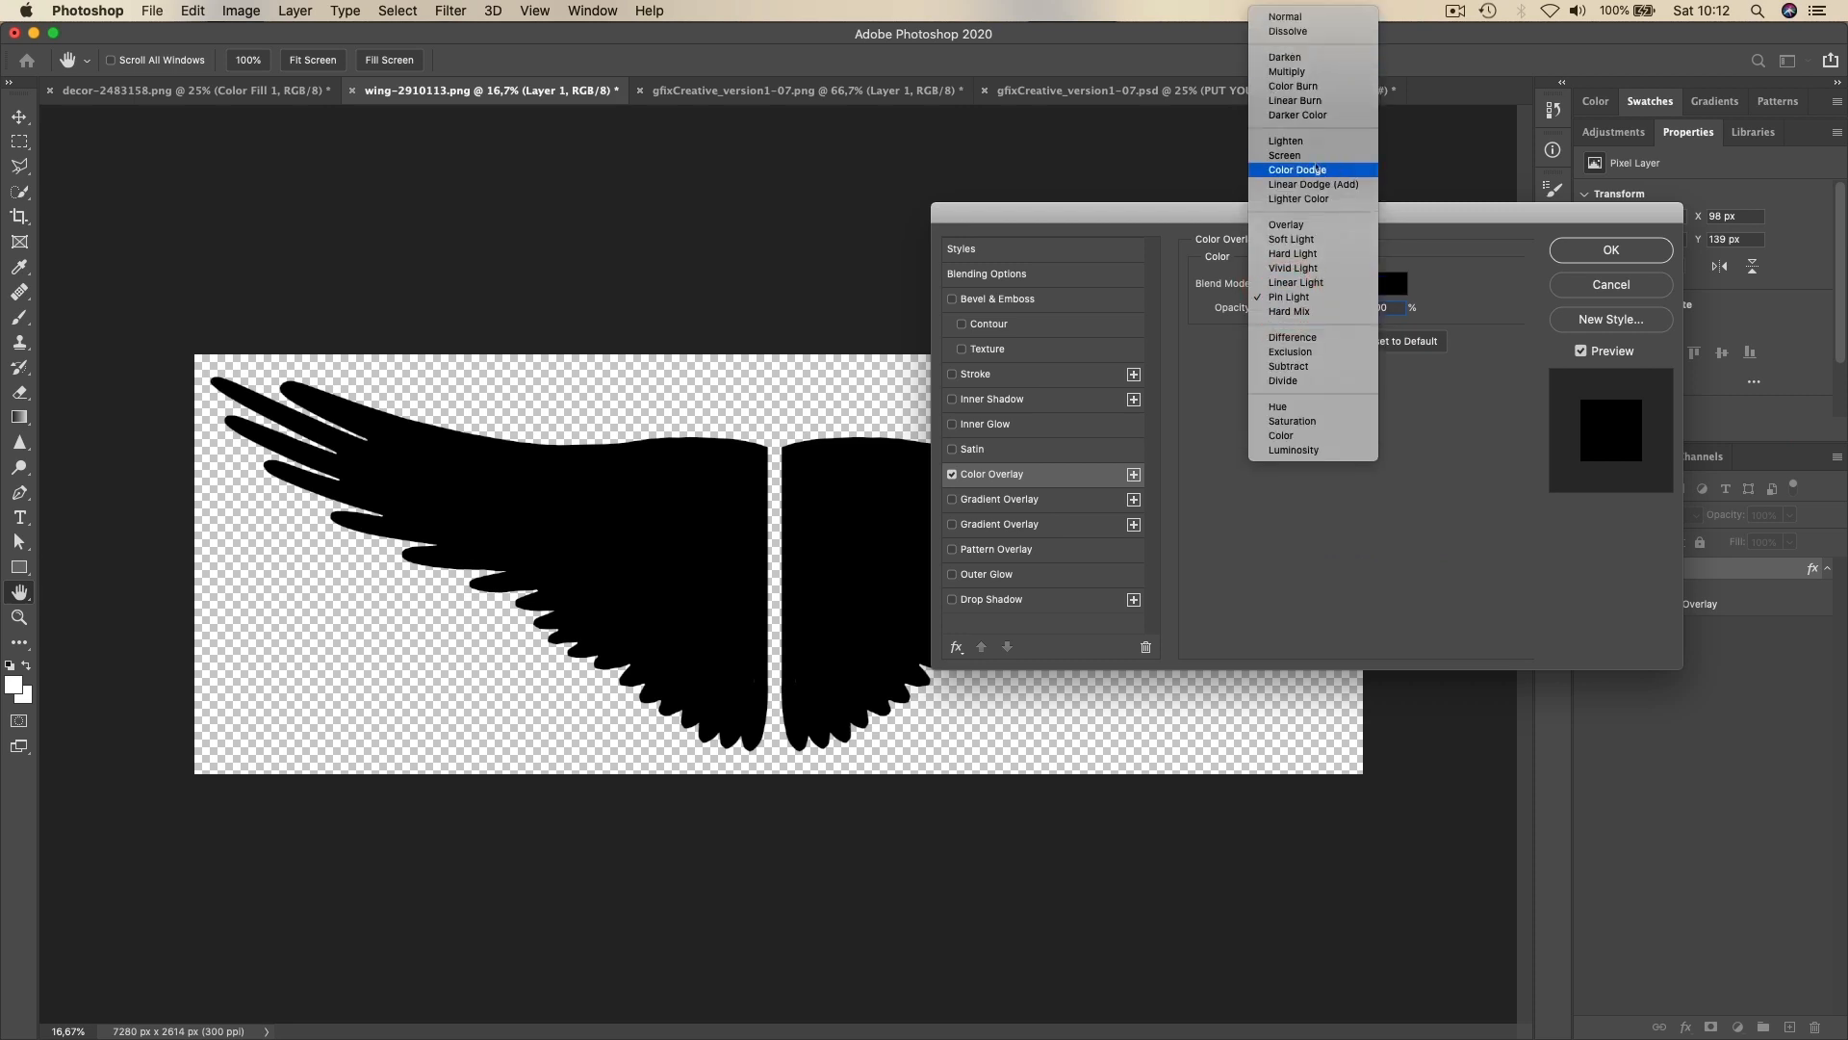
pyautogui.click(1295, 17)
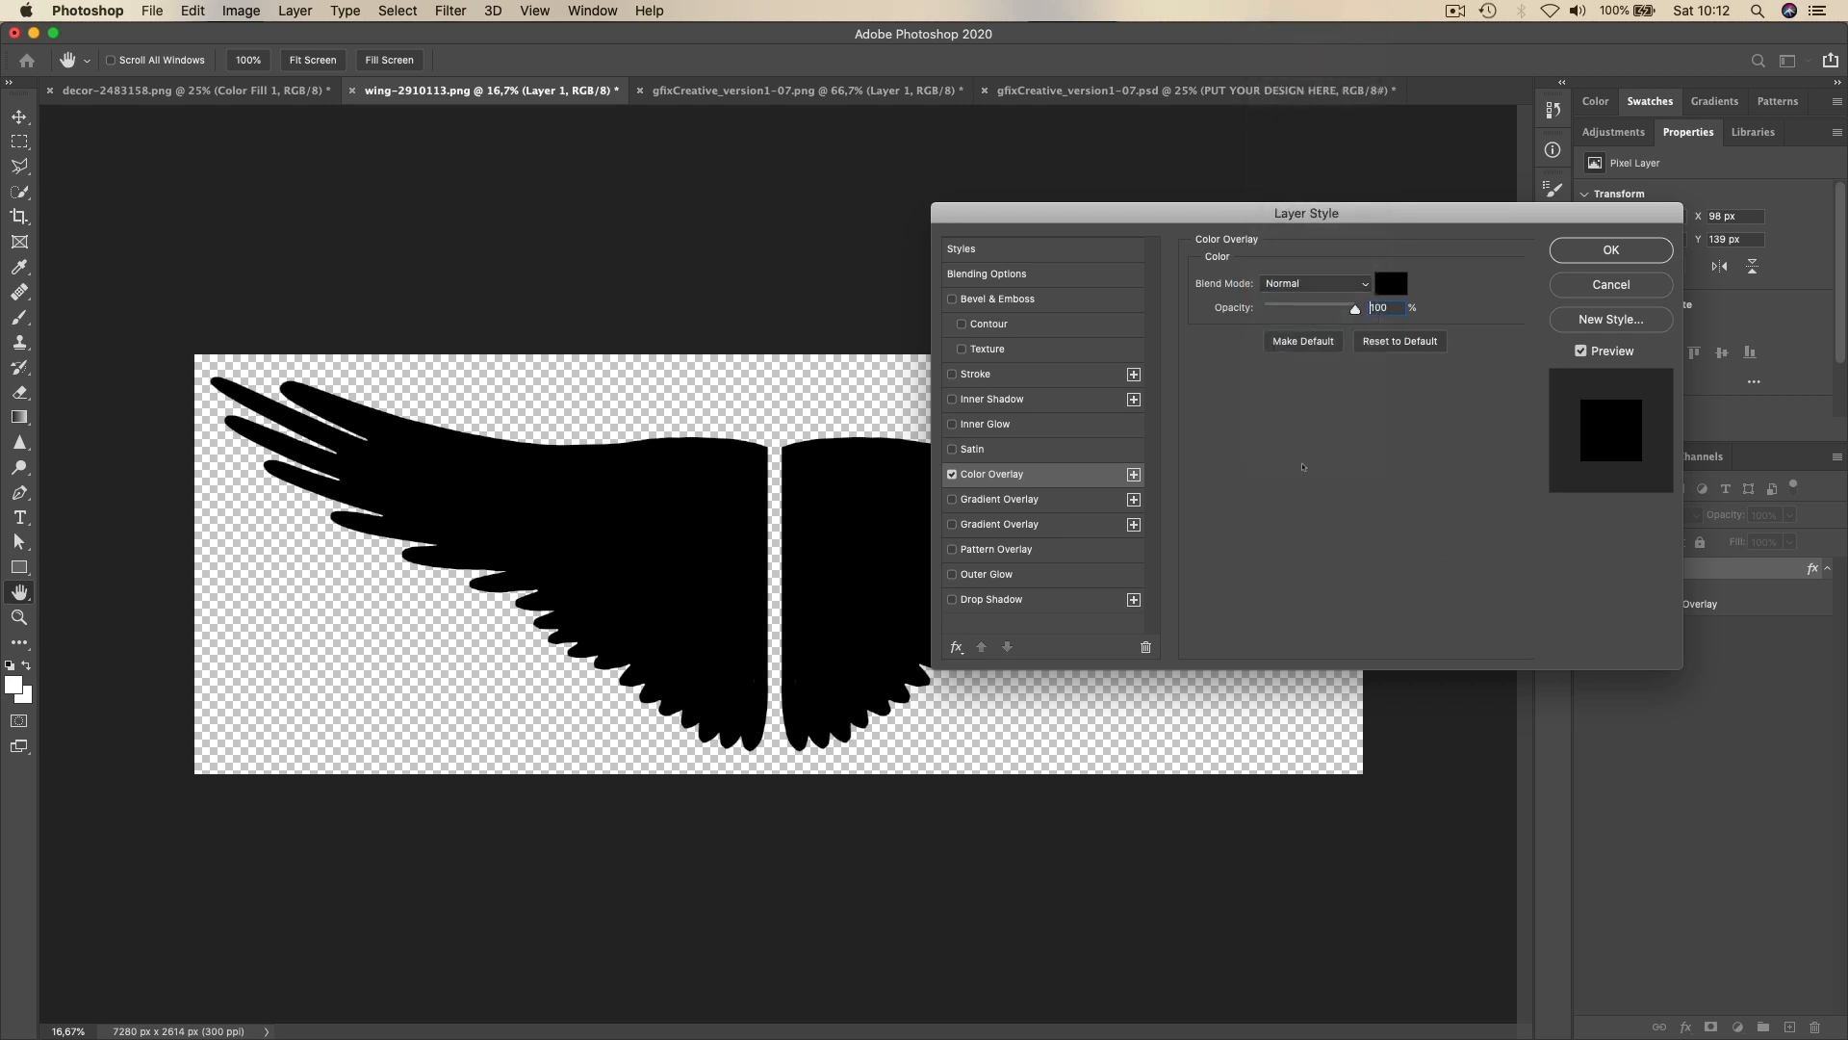
pyautogui.moveTo(1355, 309); pyautogui.dragTo(1430, 316)
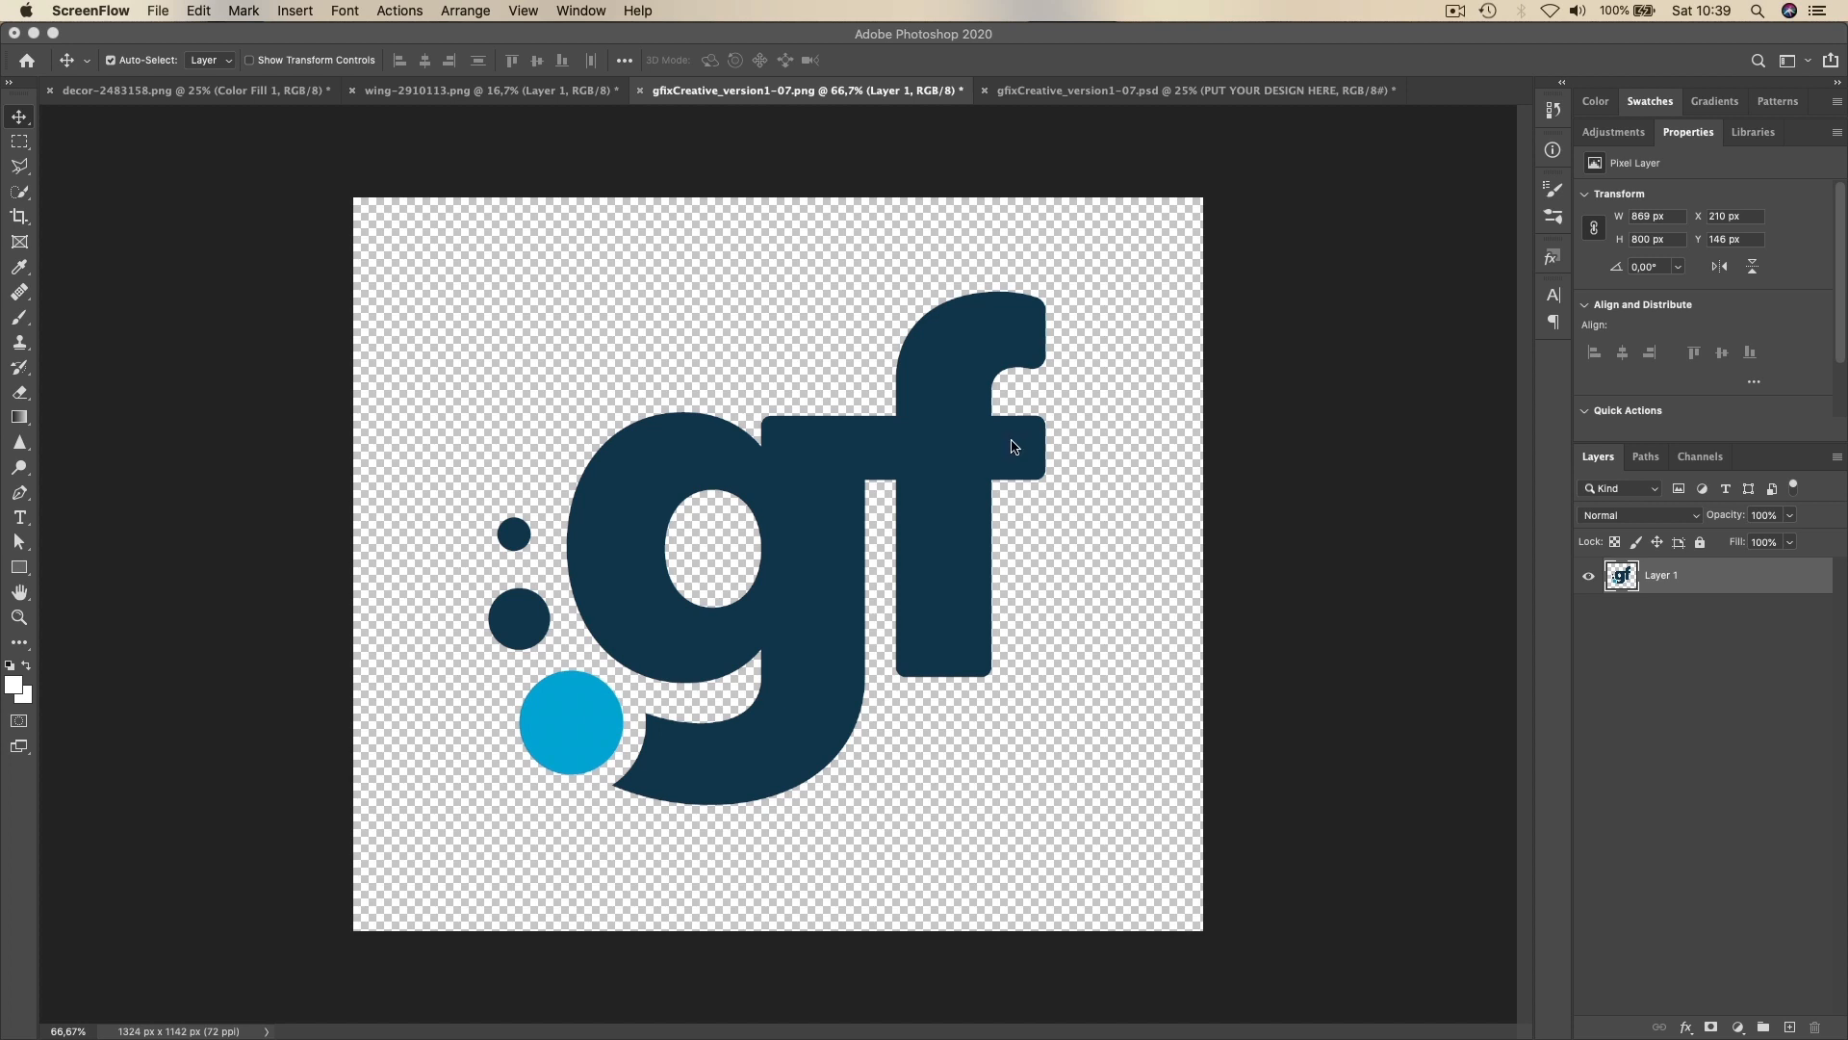
# Compare the gf logo in gfixCreative_version1-07.png with the black T-shirt mockup in gfixCreative_version1-07.psd
pyautogui.click(1072, 86)
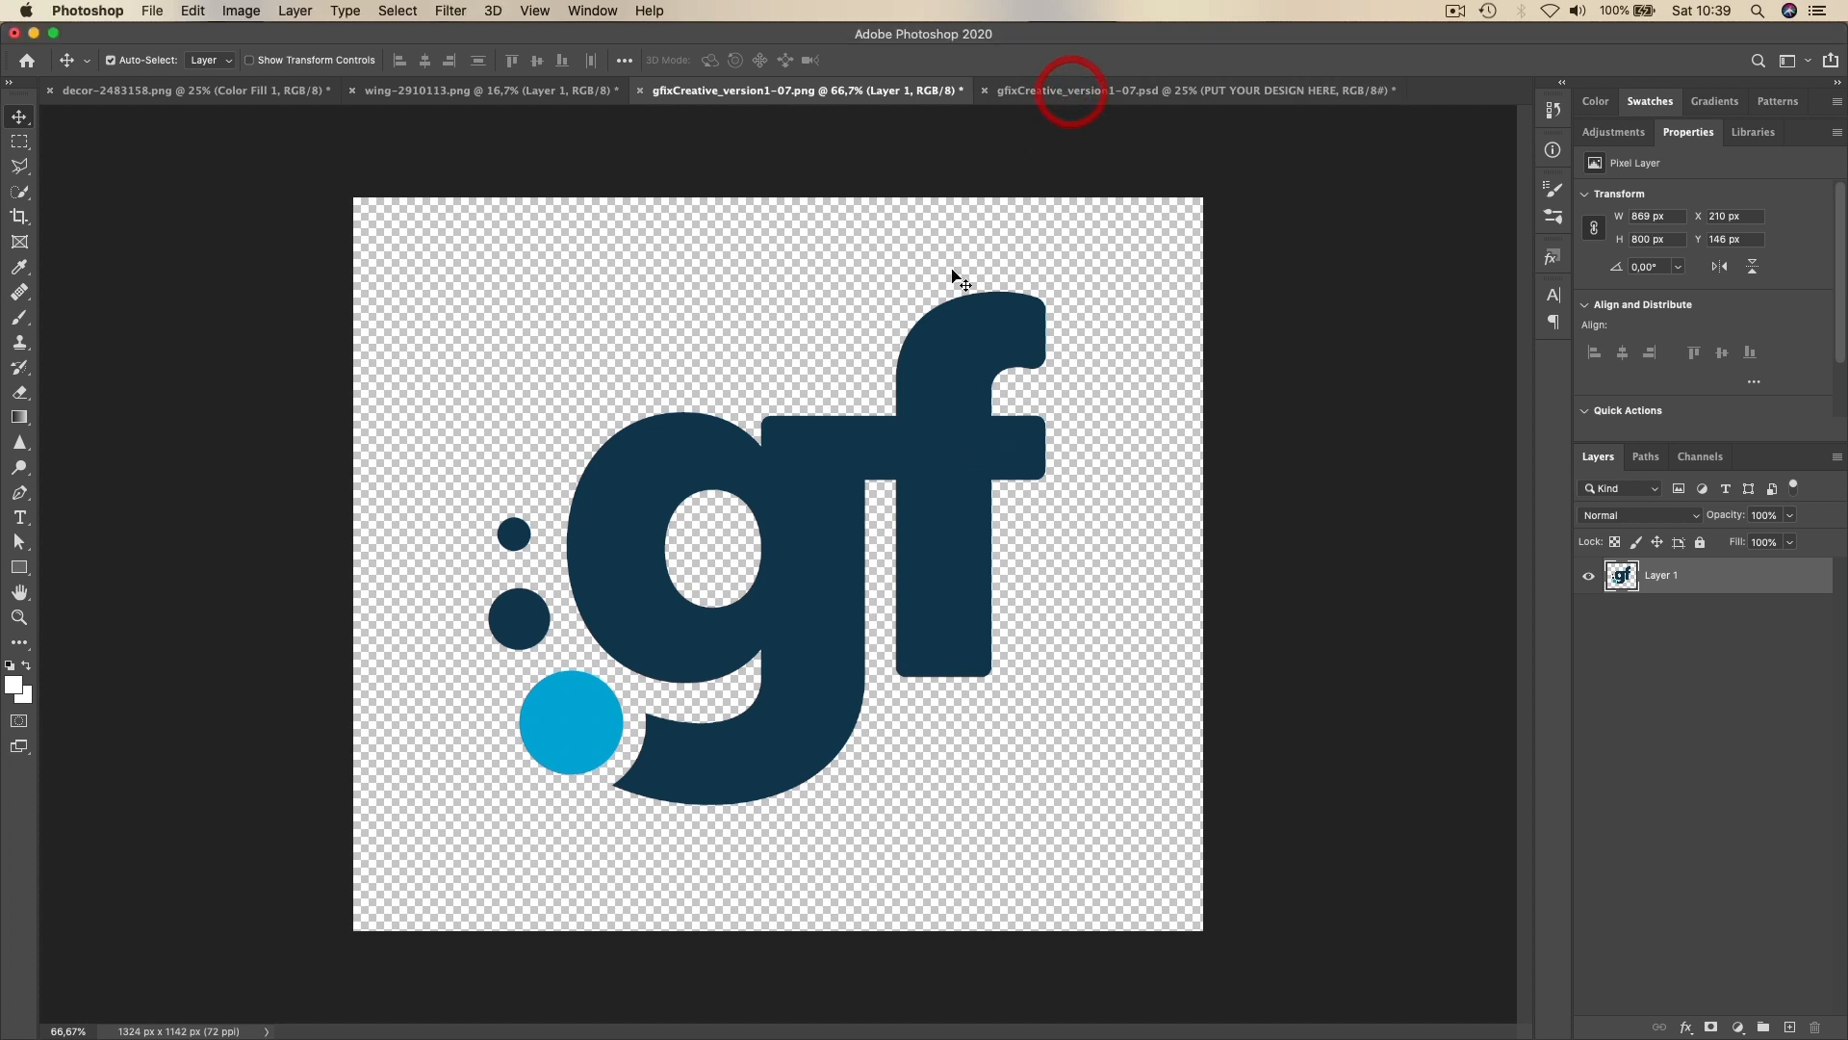
pyautogui.click(1047, 90)
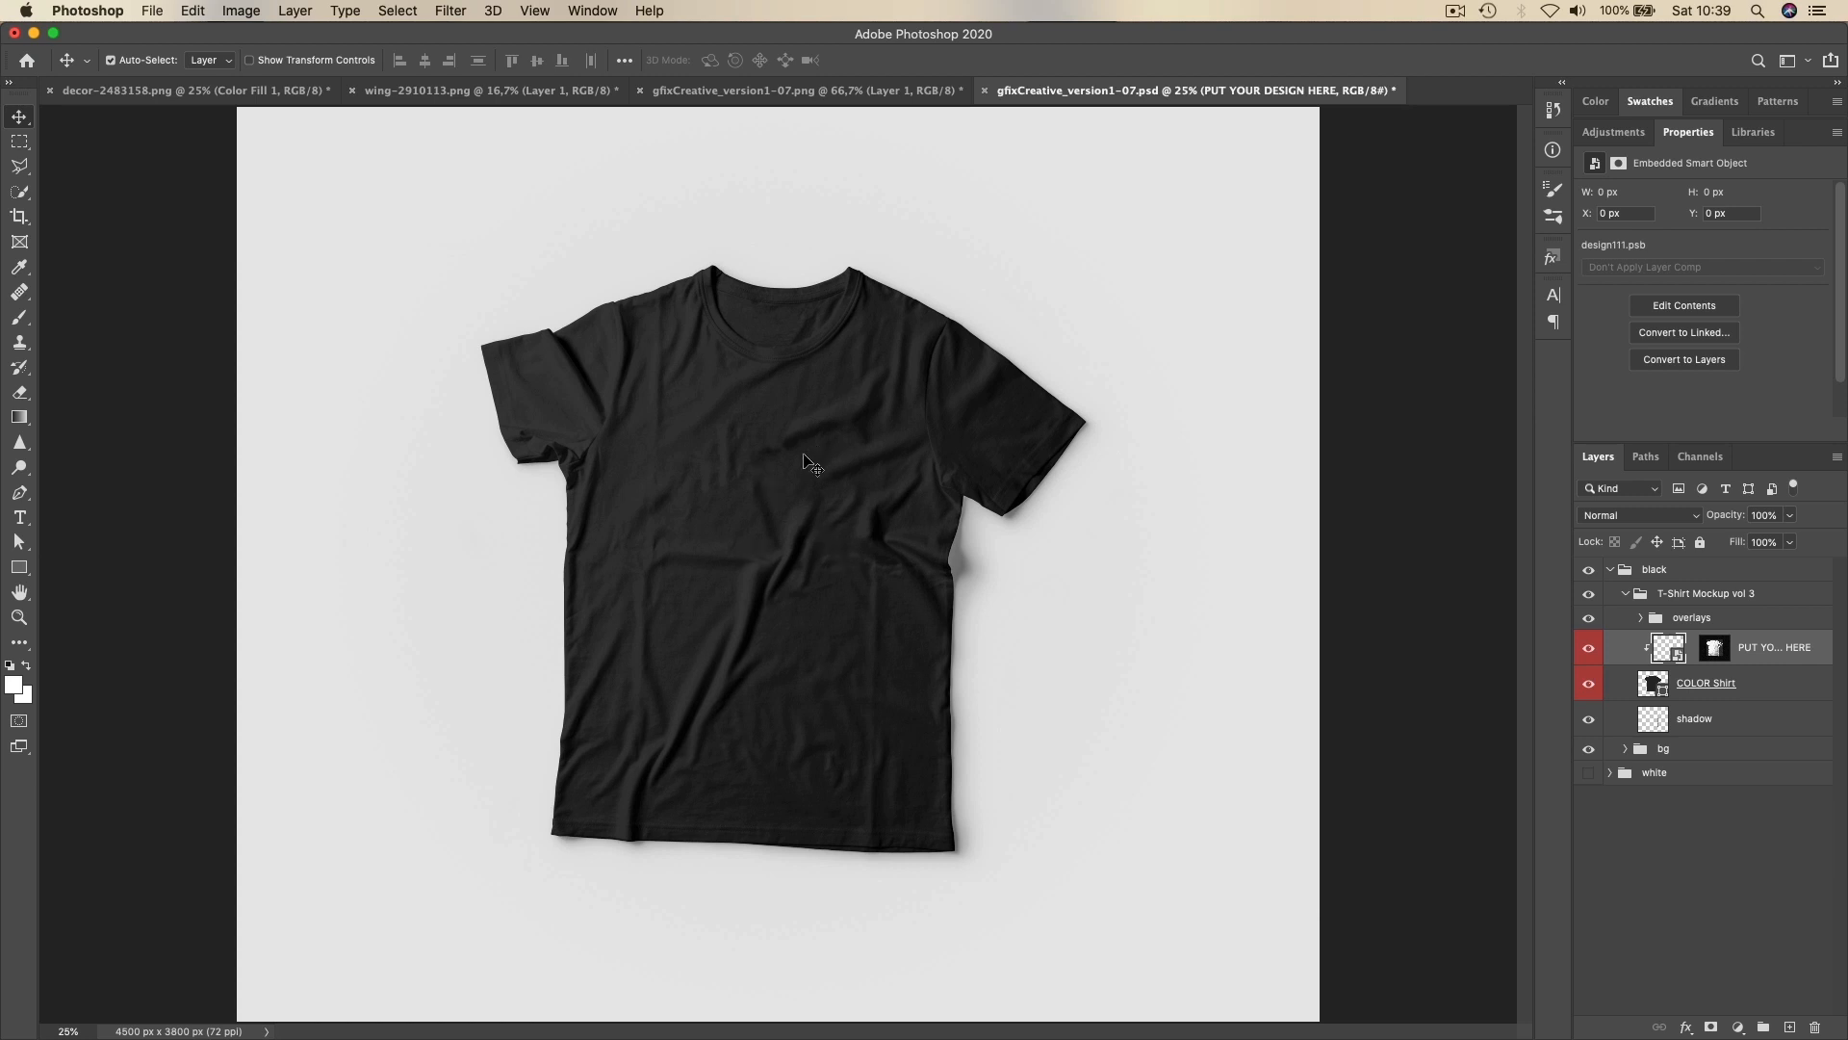
pyautogui.click(785, 90)
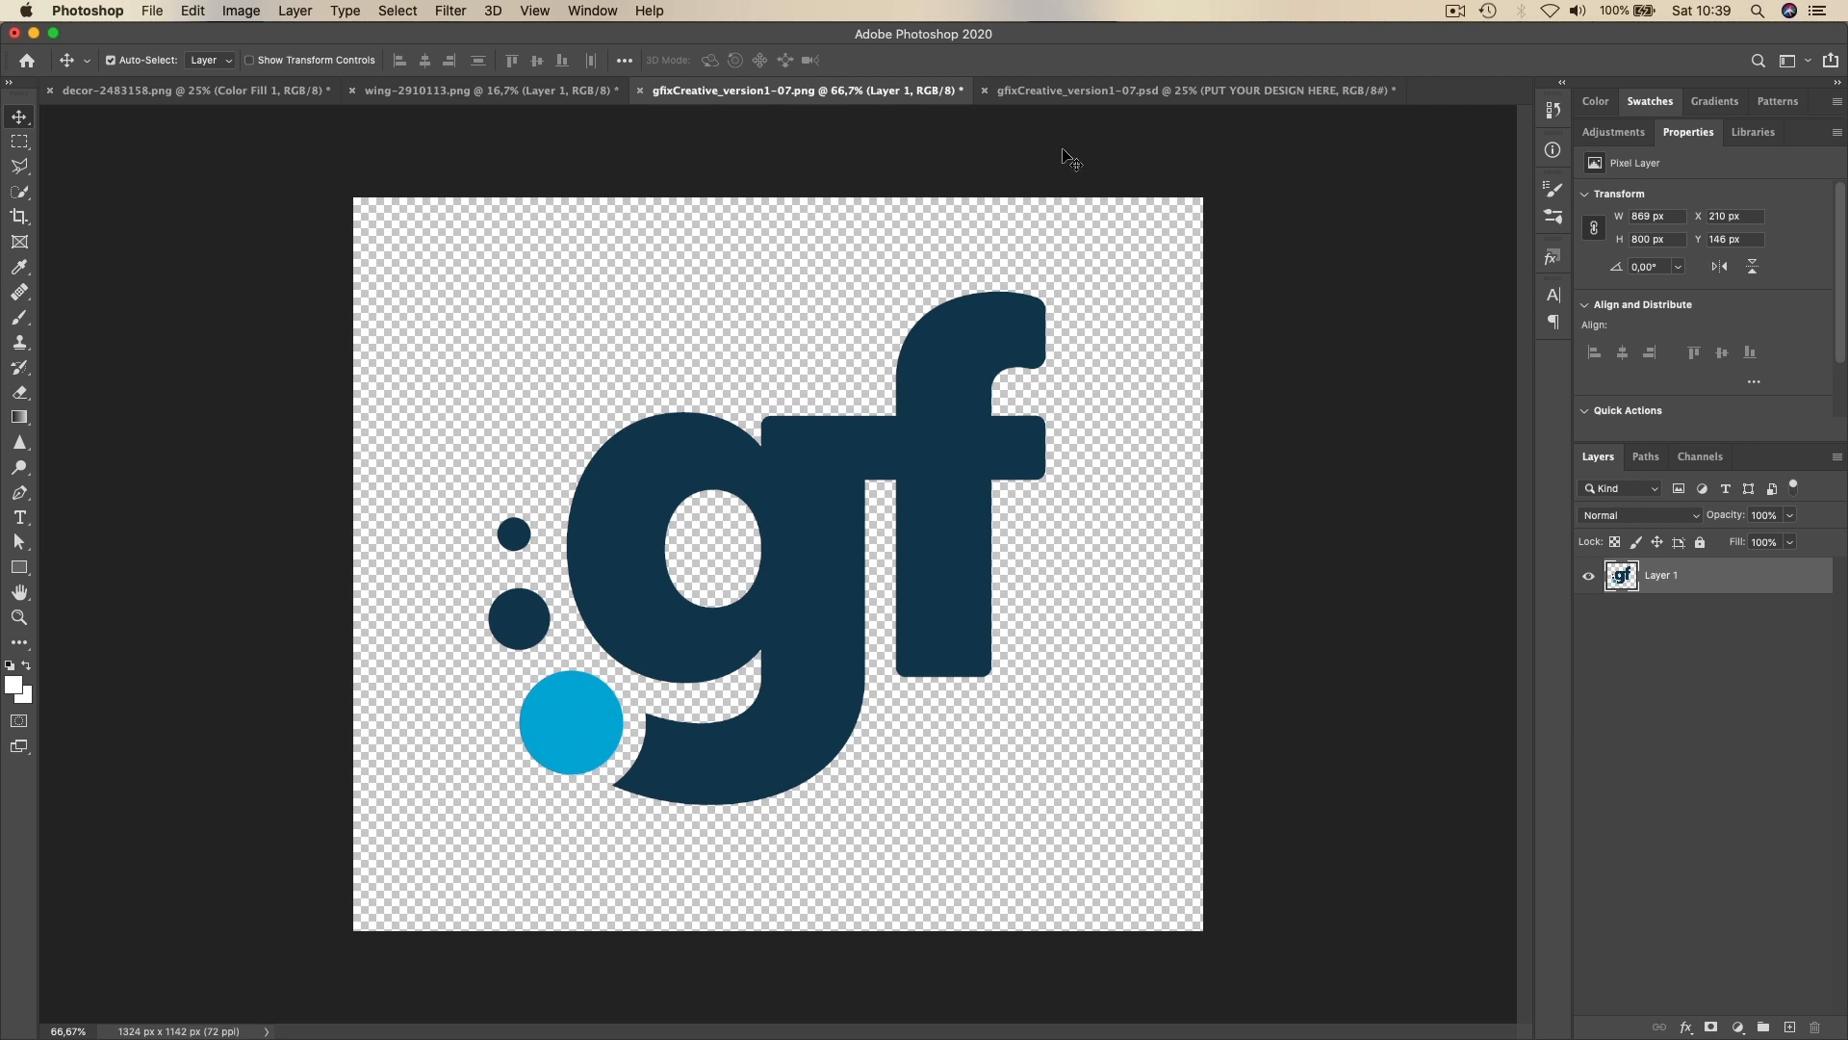
pyautogui.click(1038, 91)
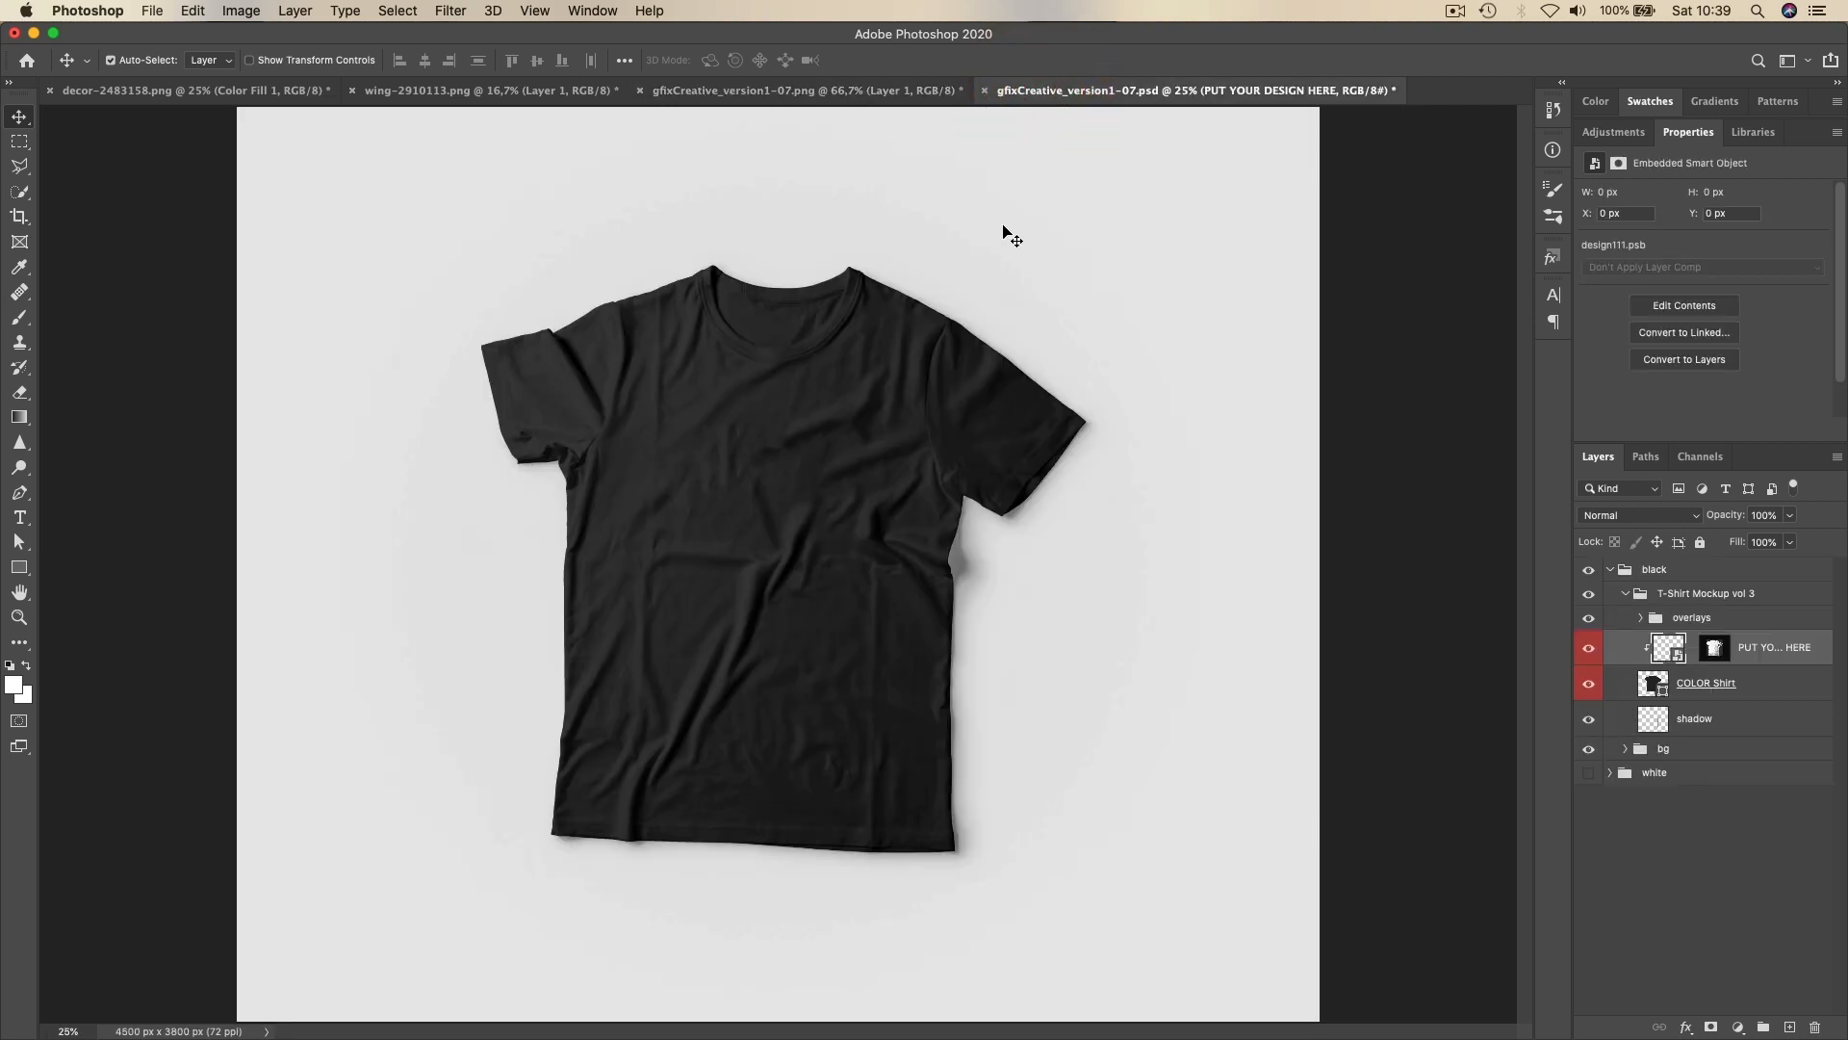
pyautogui.click(843, 92)
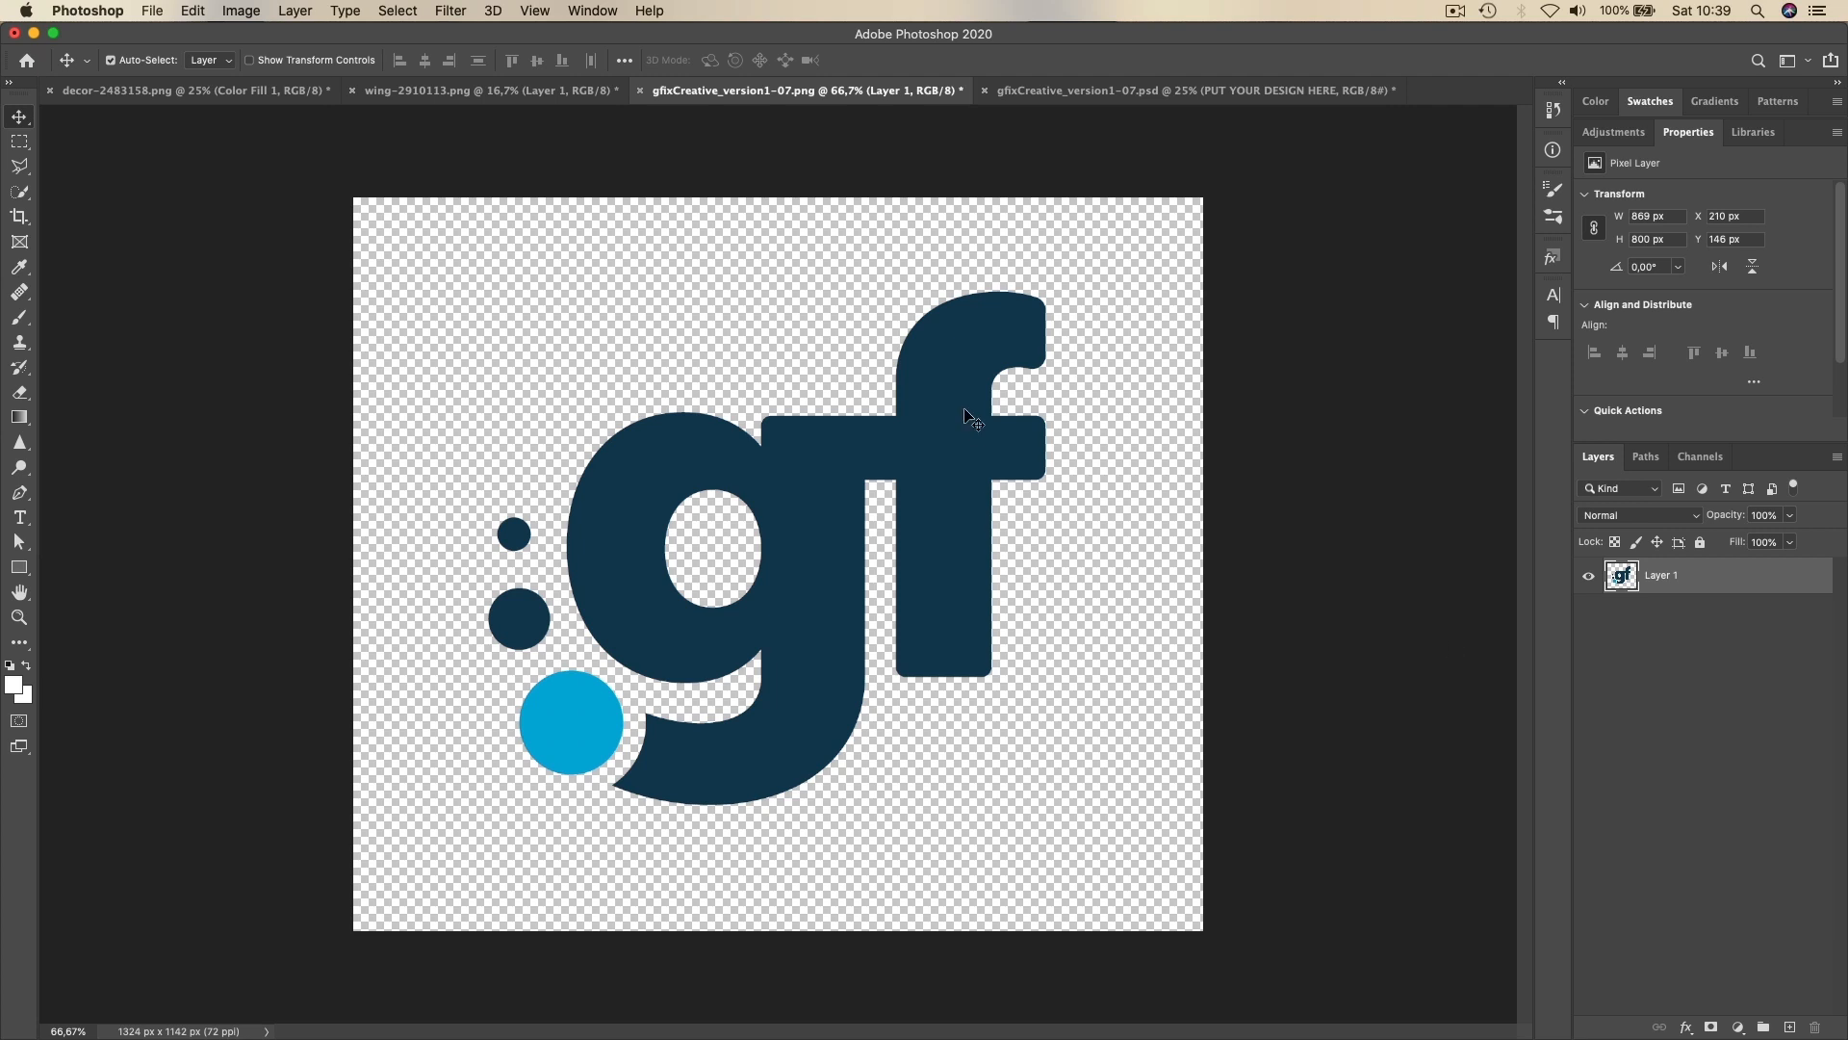
# Add a white (ffffff) Color Overlay effect in Normal mode at 100% opacity to the gf logo layer
pyautogui.click(1686, 1026)
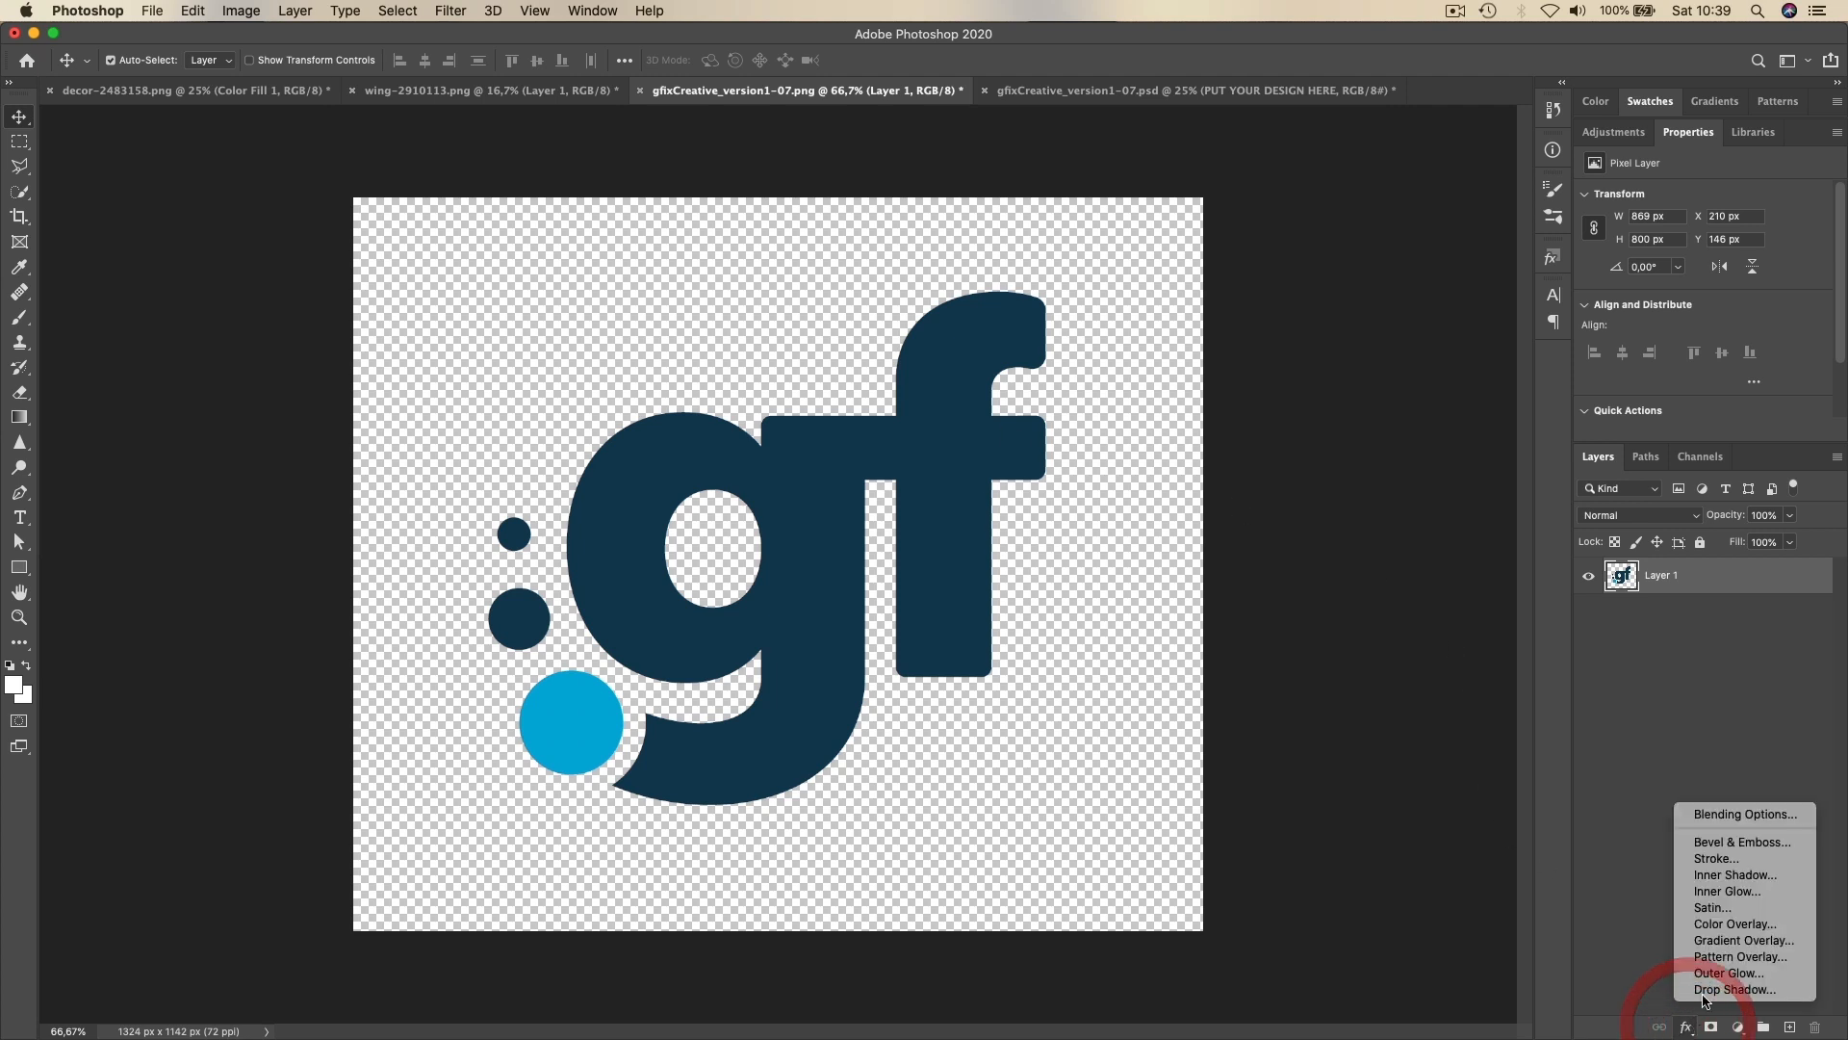
pyautogui.click(1735, 925)
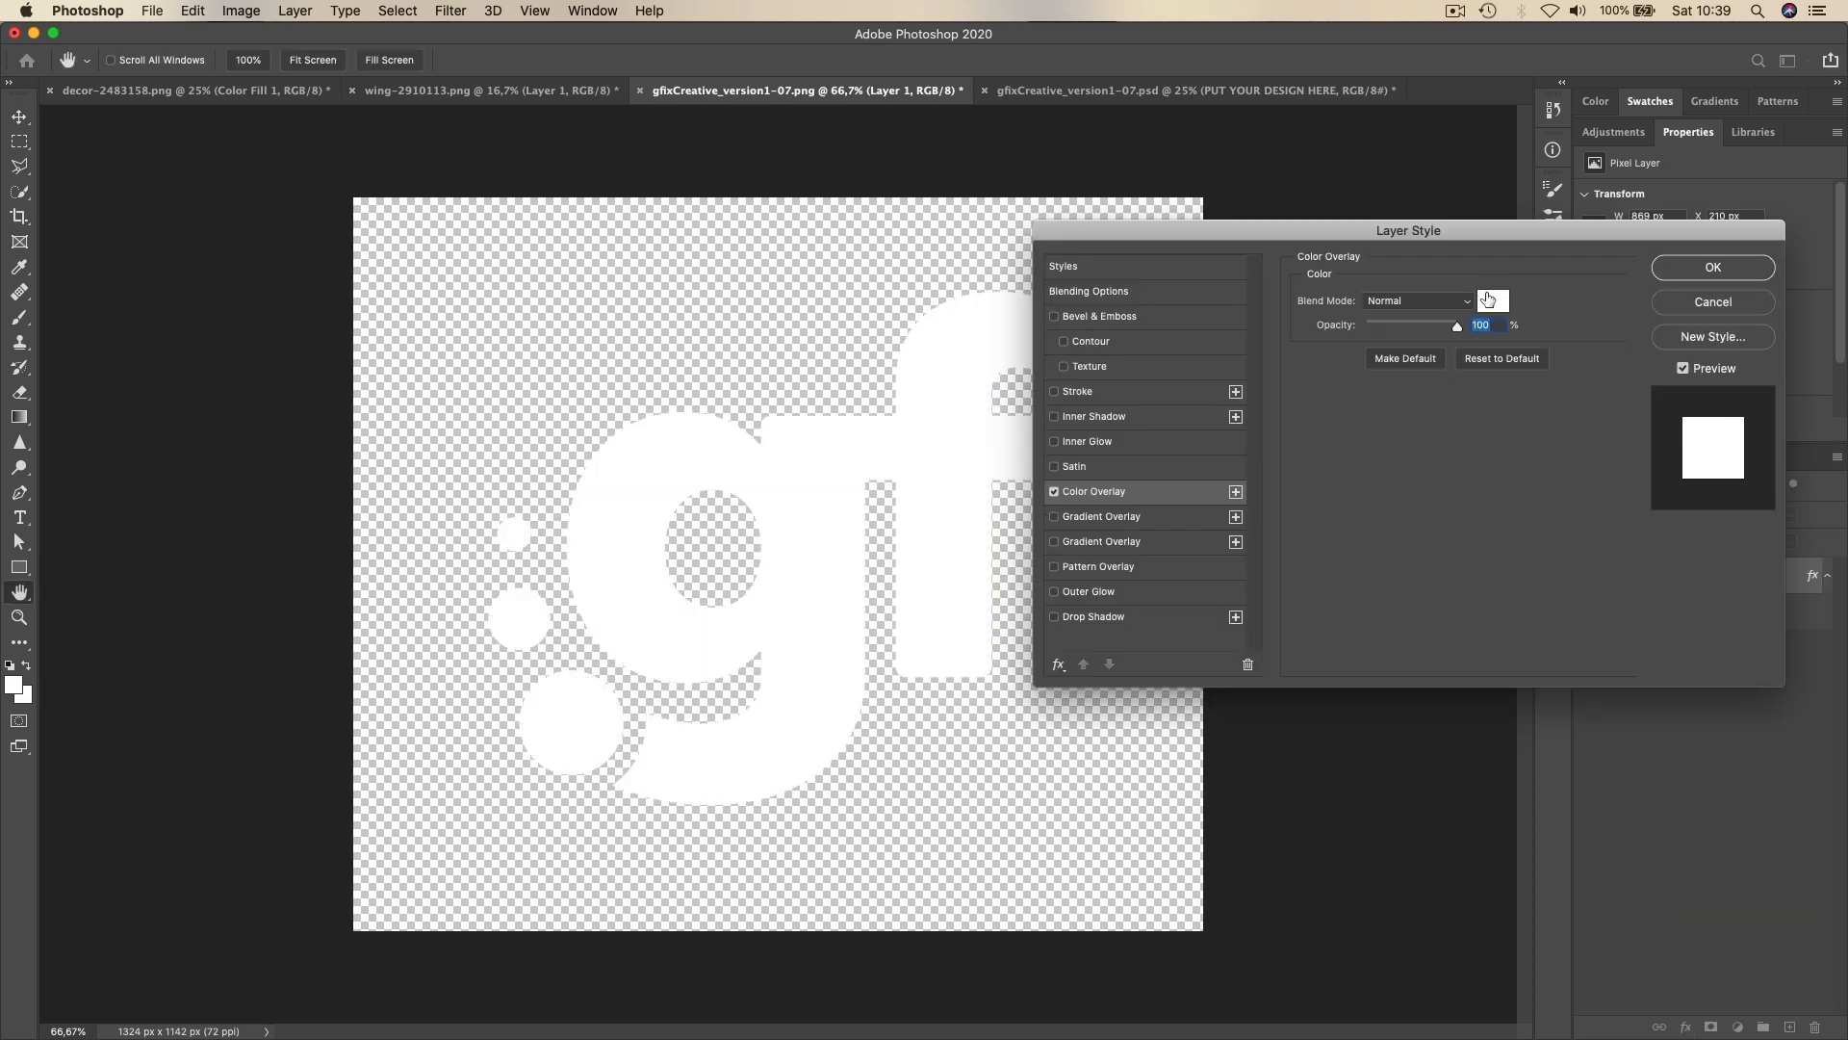
pyautogui.click(1488, 300)
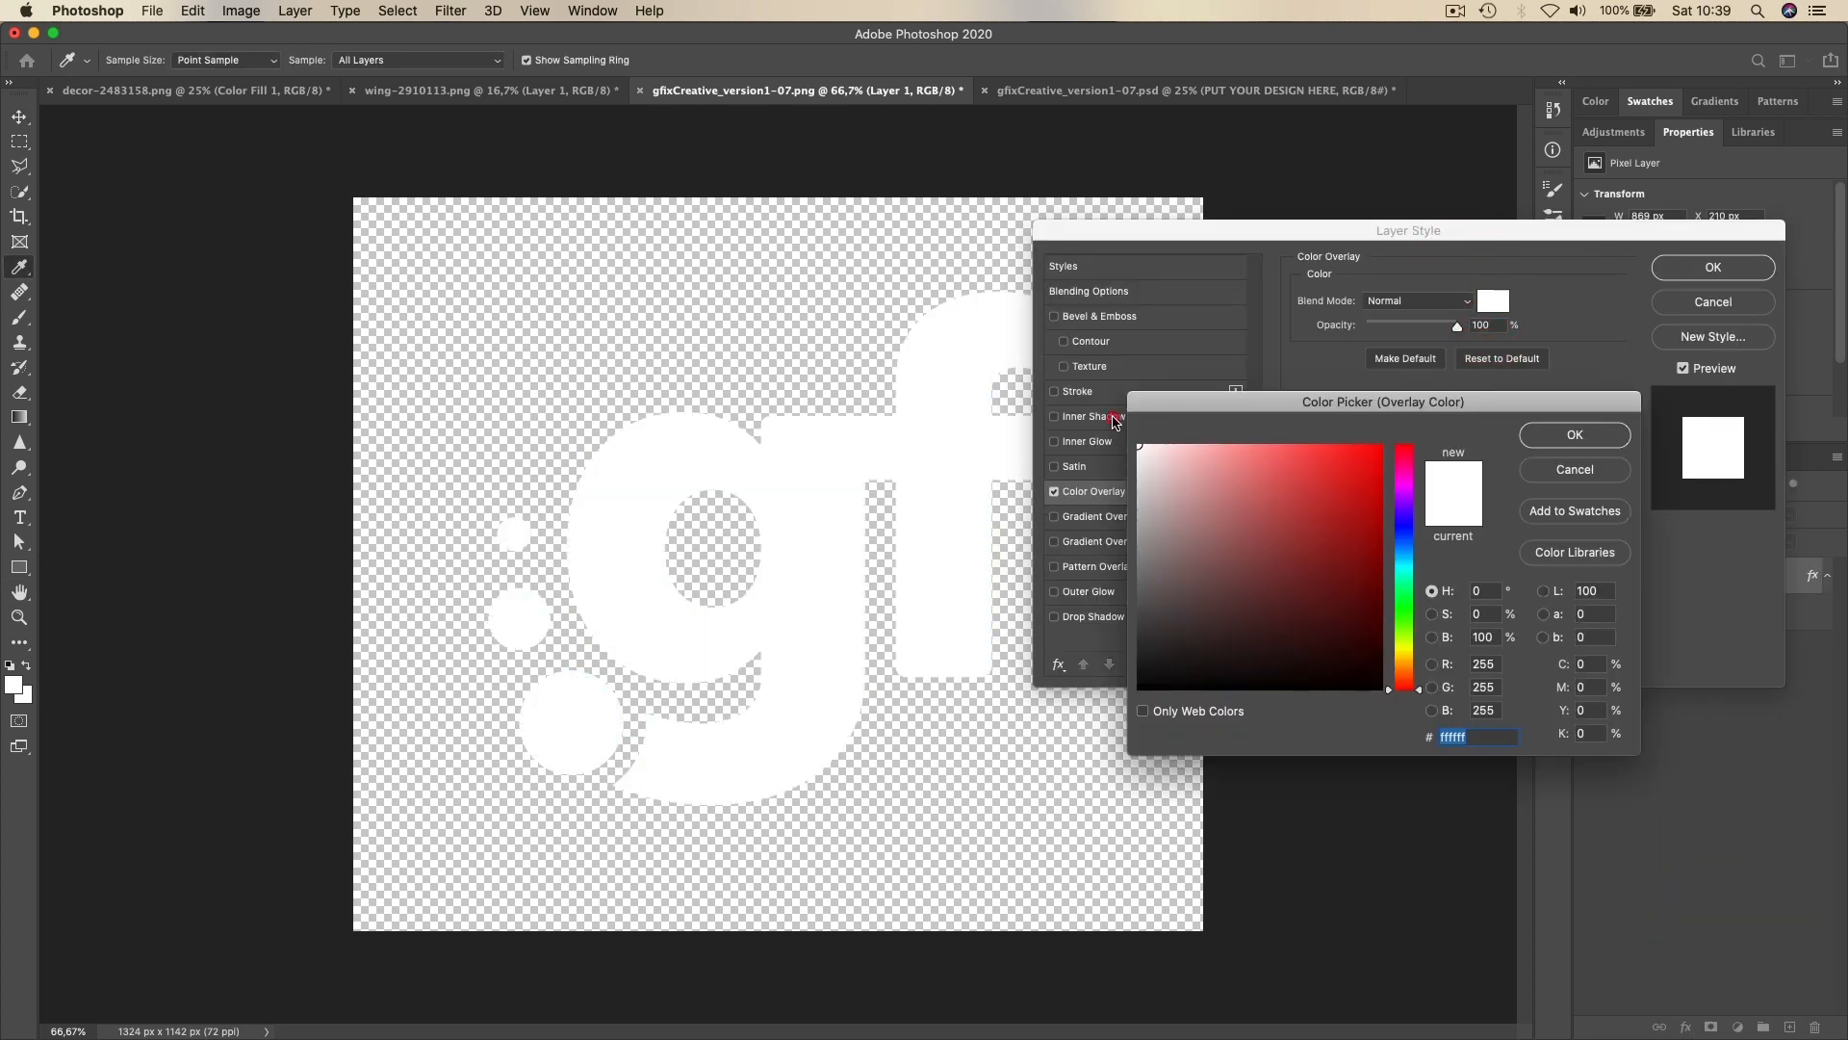
pyautogui.click(1569, 435)
pyautogui.moveTo(1434, 229); pyautogui.dragTo(1374, 159)
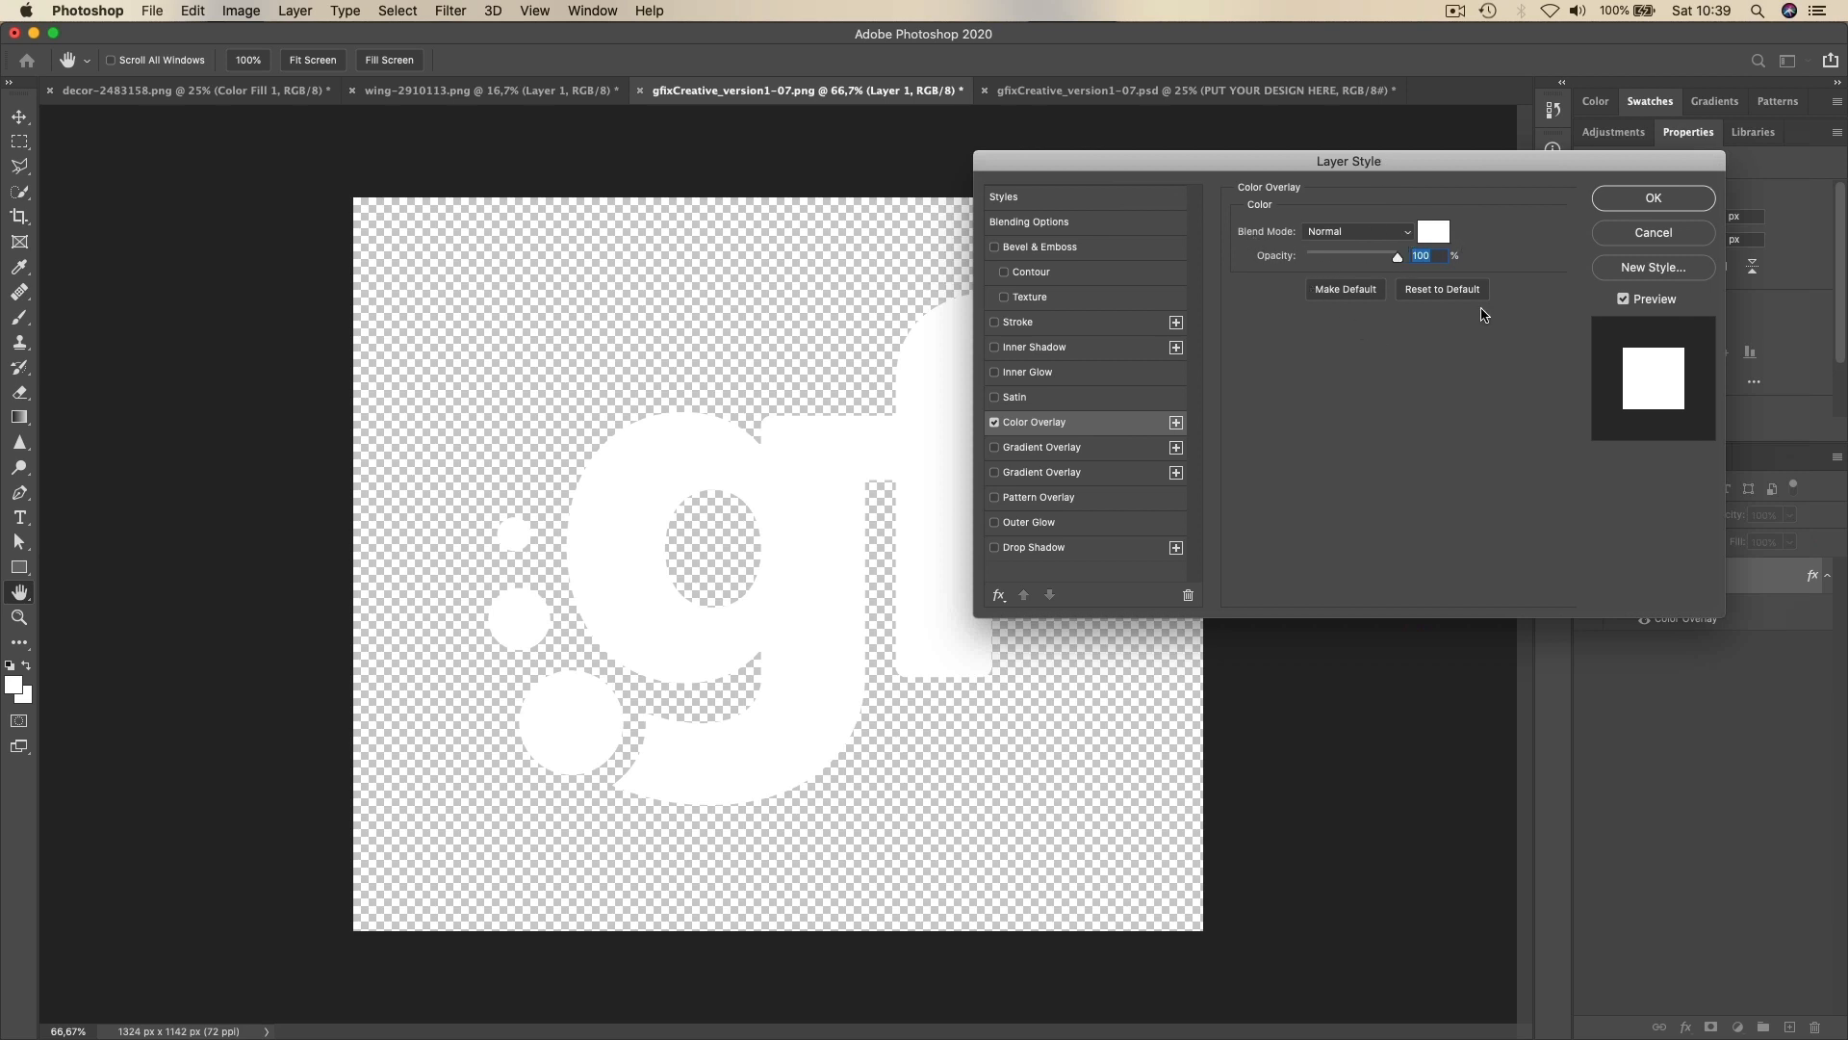
pyautogui.click(1647, 199)
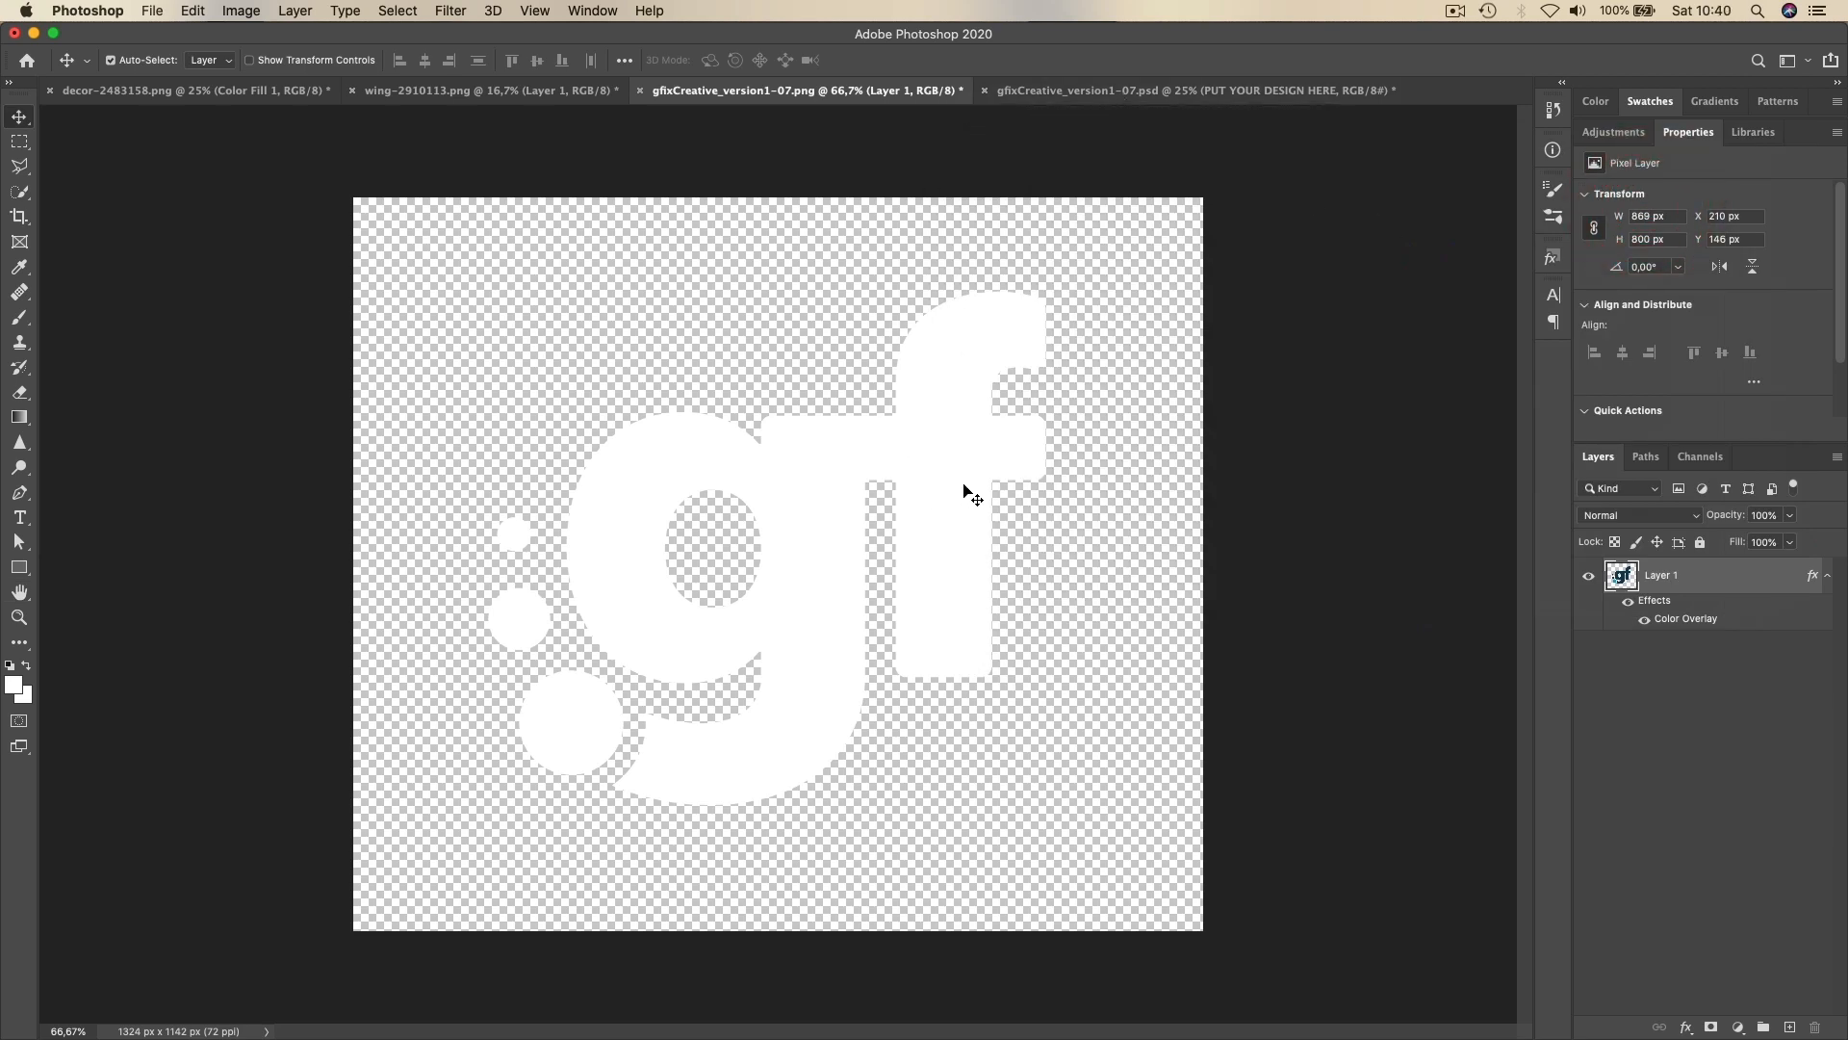
# Open the contents of the design placeholder smart object in the black T-shirt mockup gfixCreative_version1-07.psd
pyautogui.click(1068, 94)
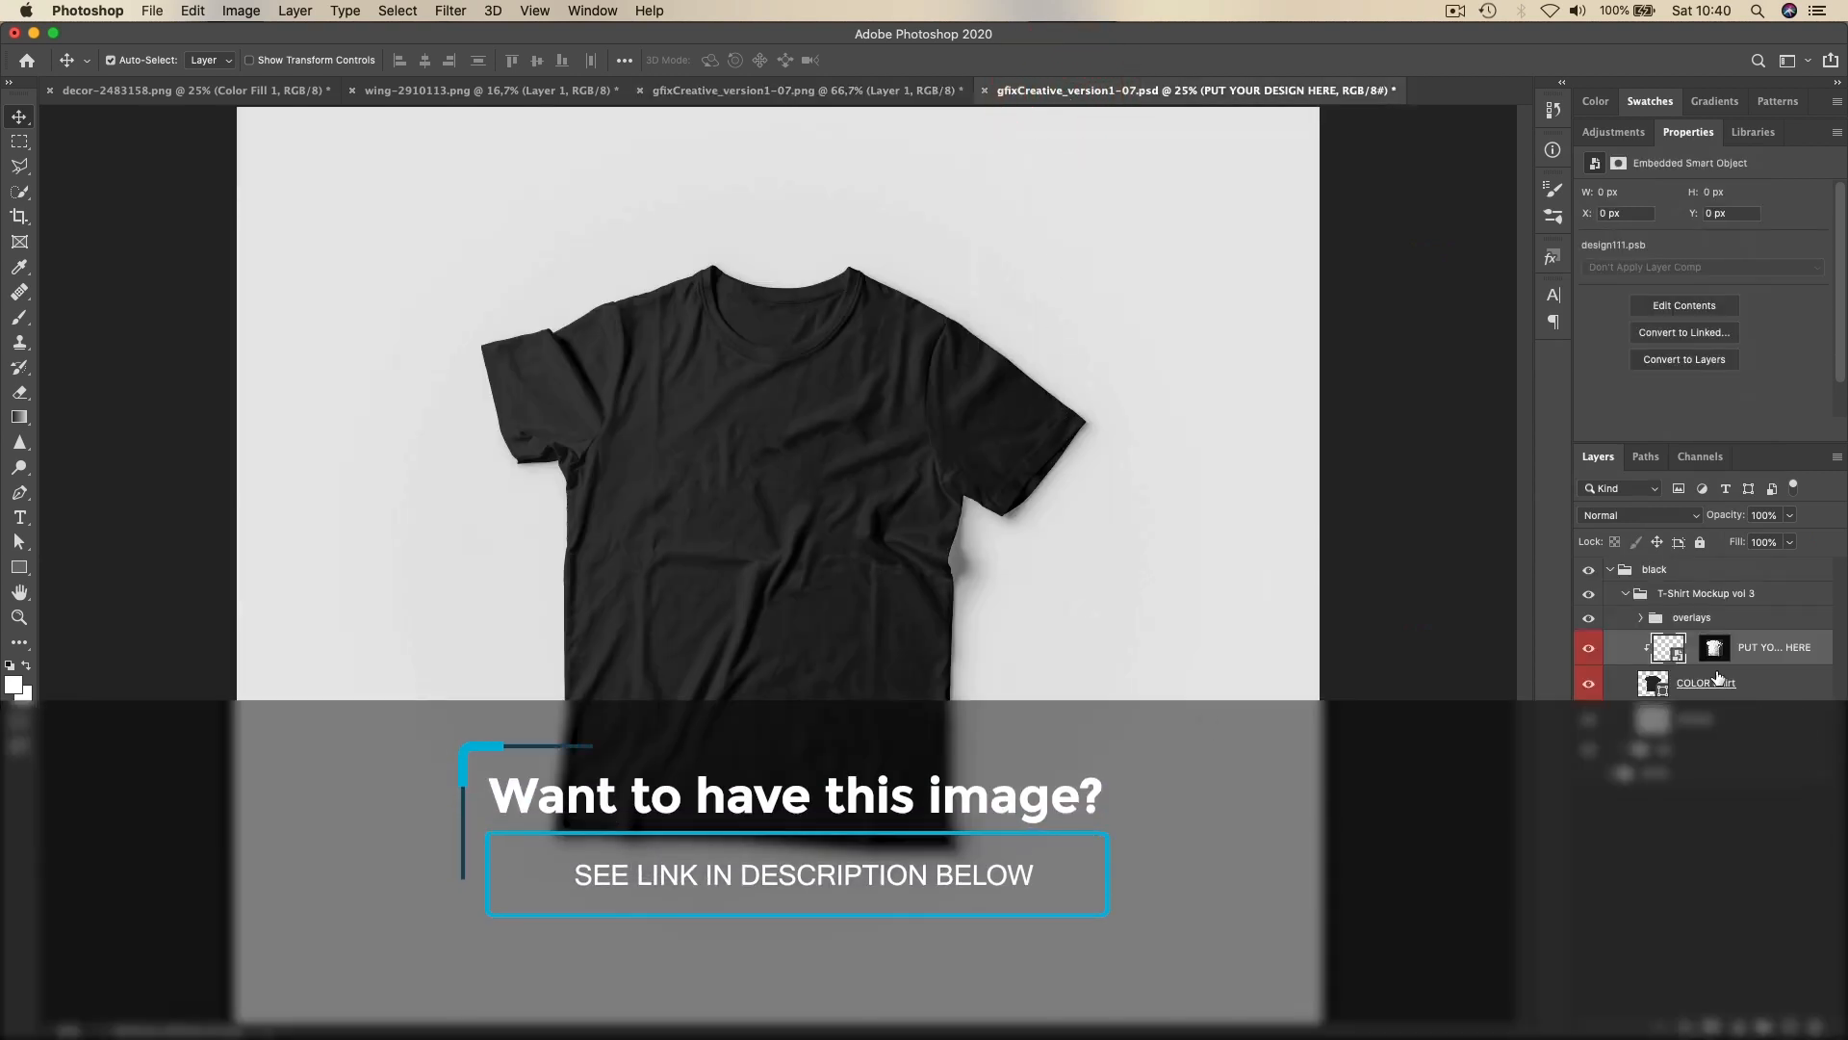
pyautogui.doubleClick(1665, 653)
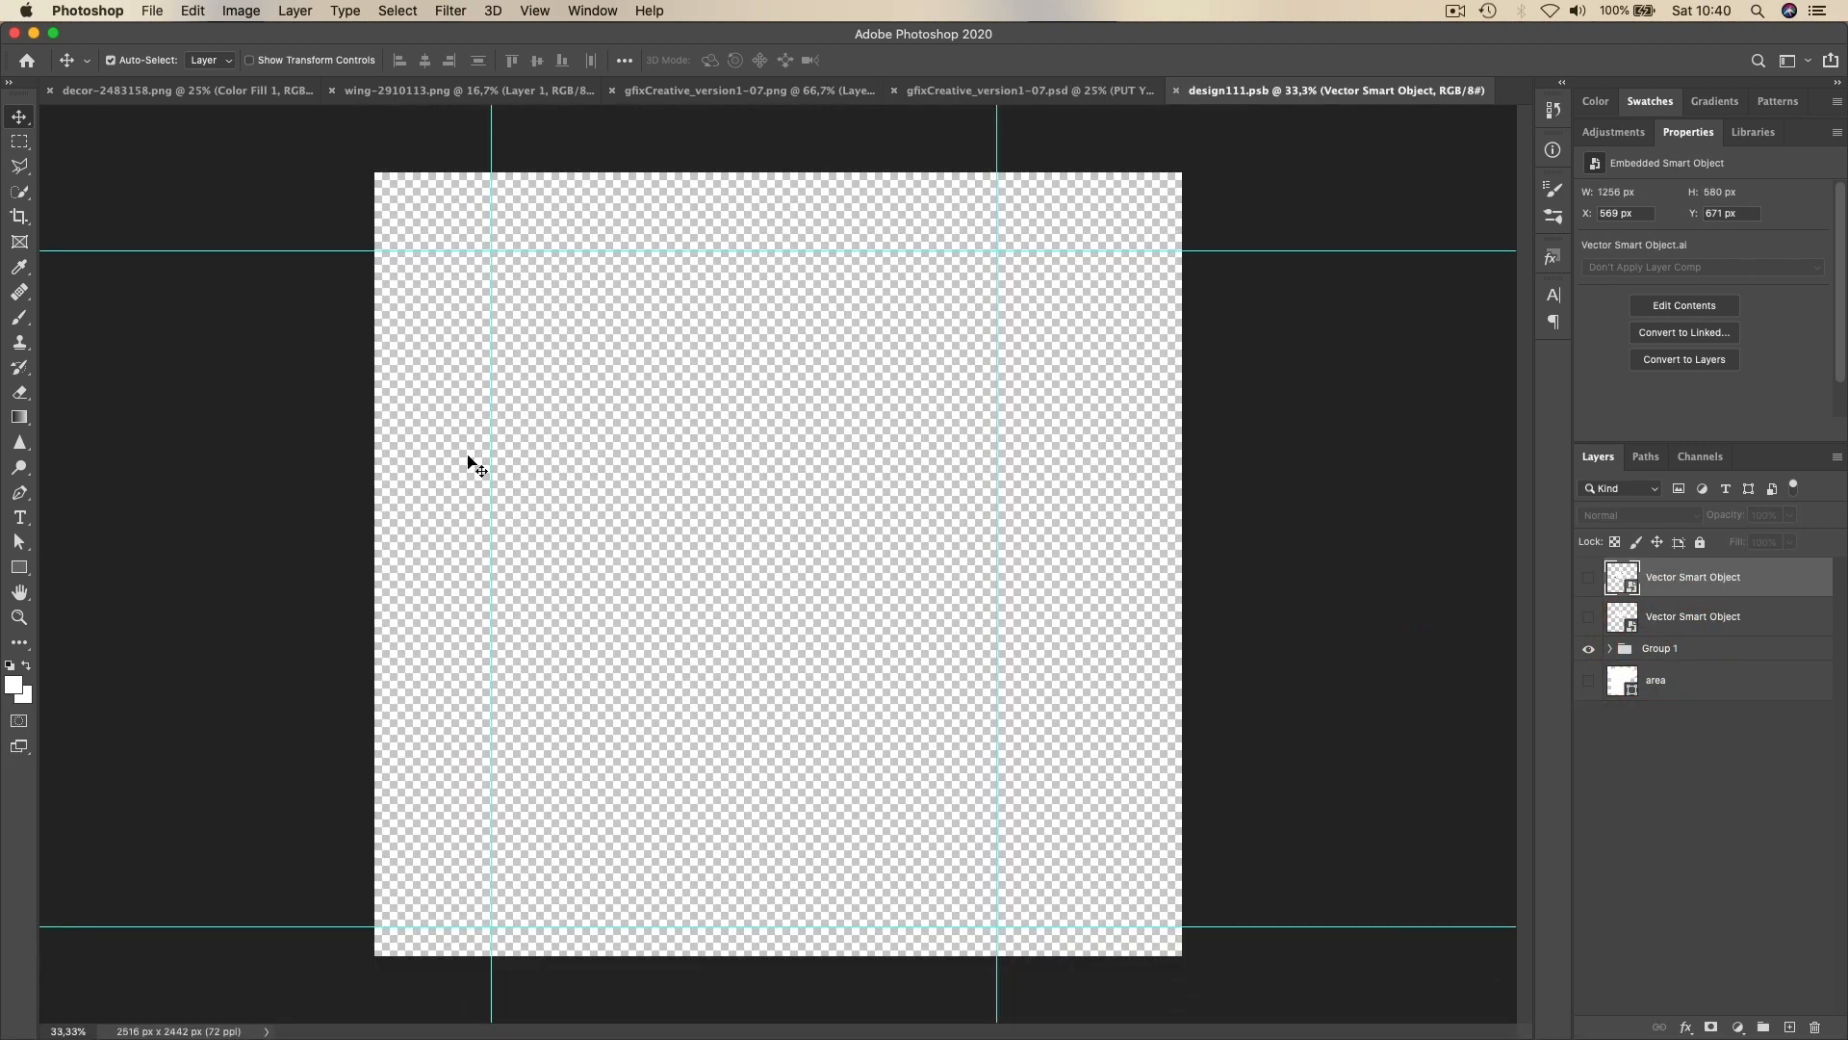
pyautogui.click(1179, 91)
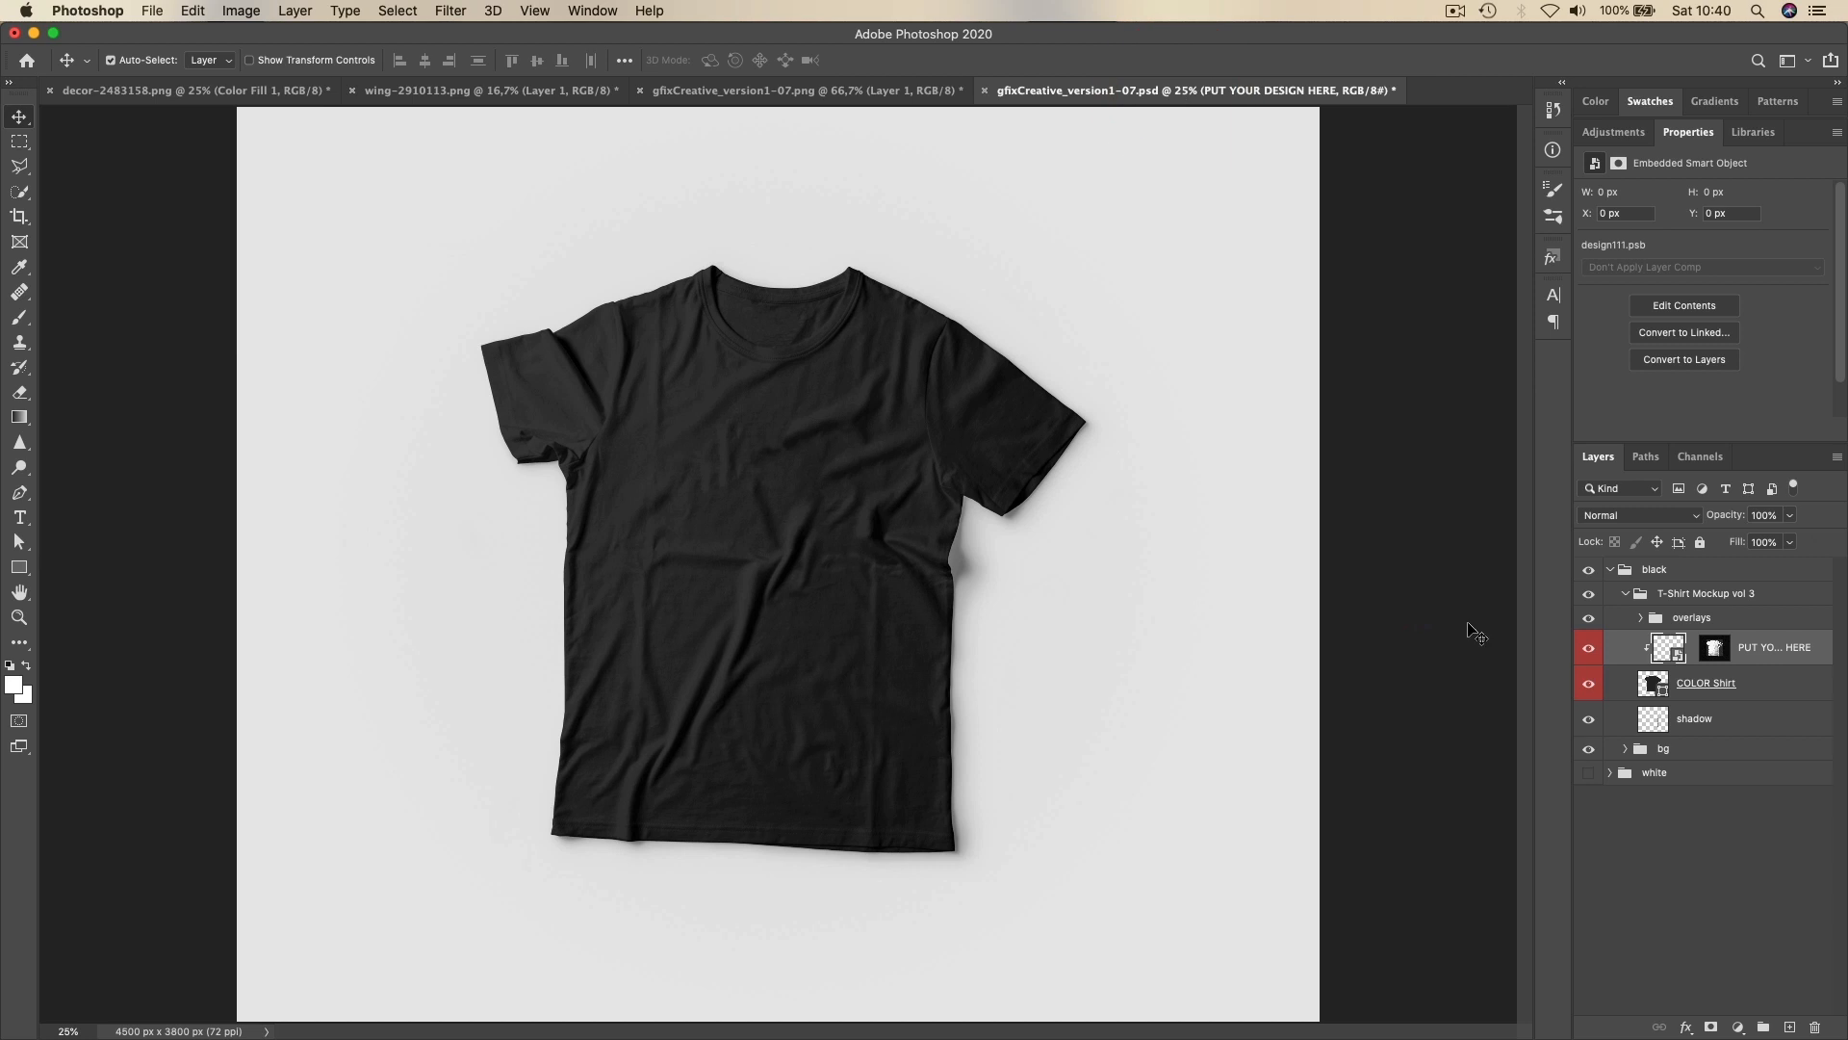
pyautogui.doubleClick(1669, 652)
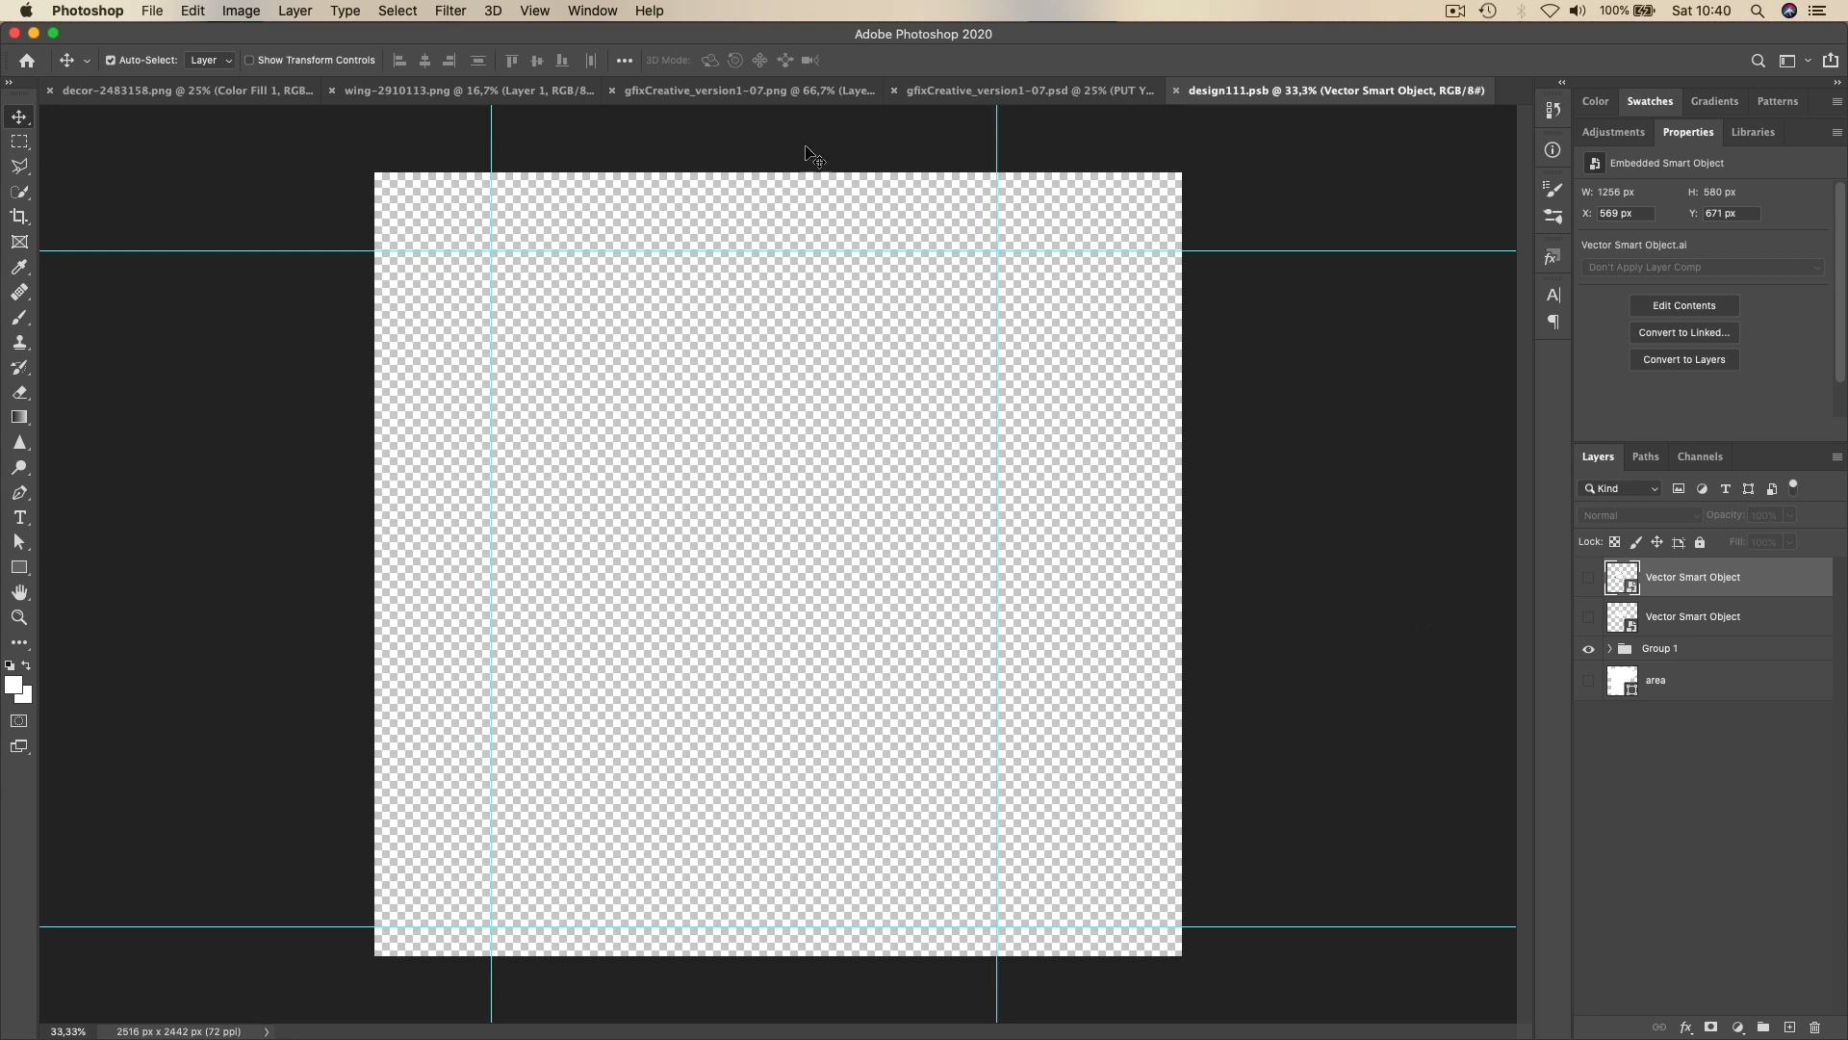
# Copy the white gf logo layer from gfixCreative_version1-07.png into design111.psb, placing it between the guides at about X 658, Y 529 px
pyautogui.click(734, 97)
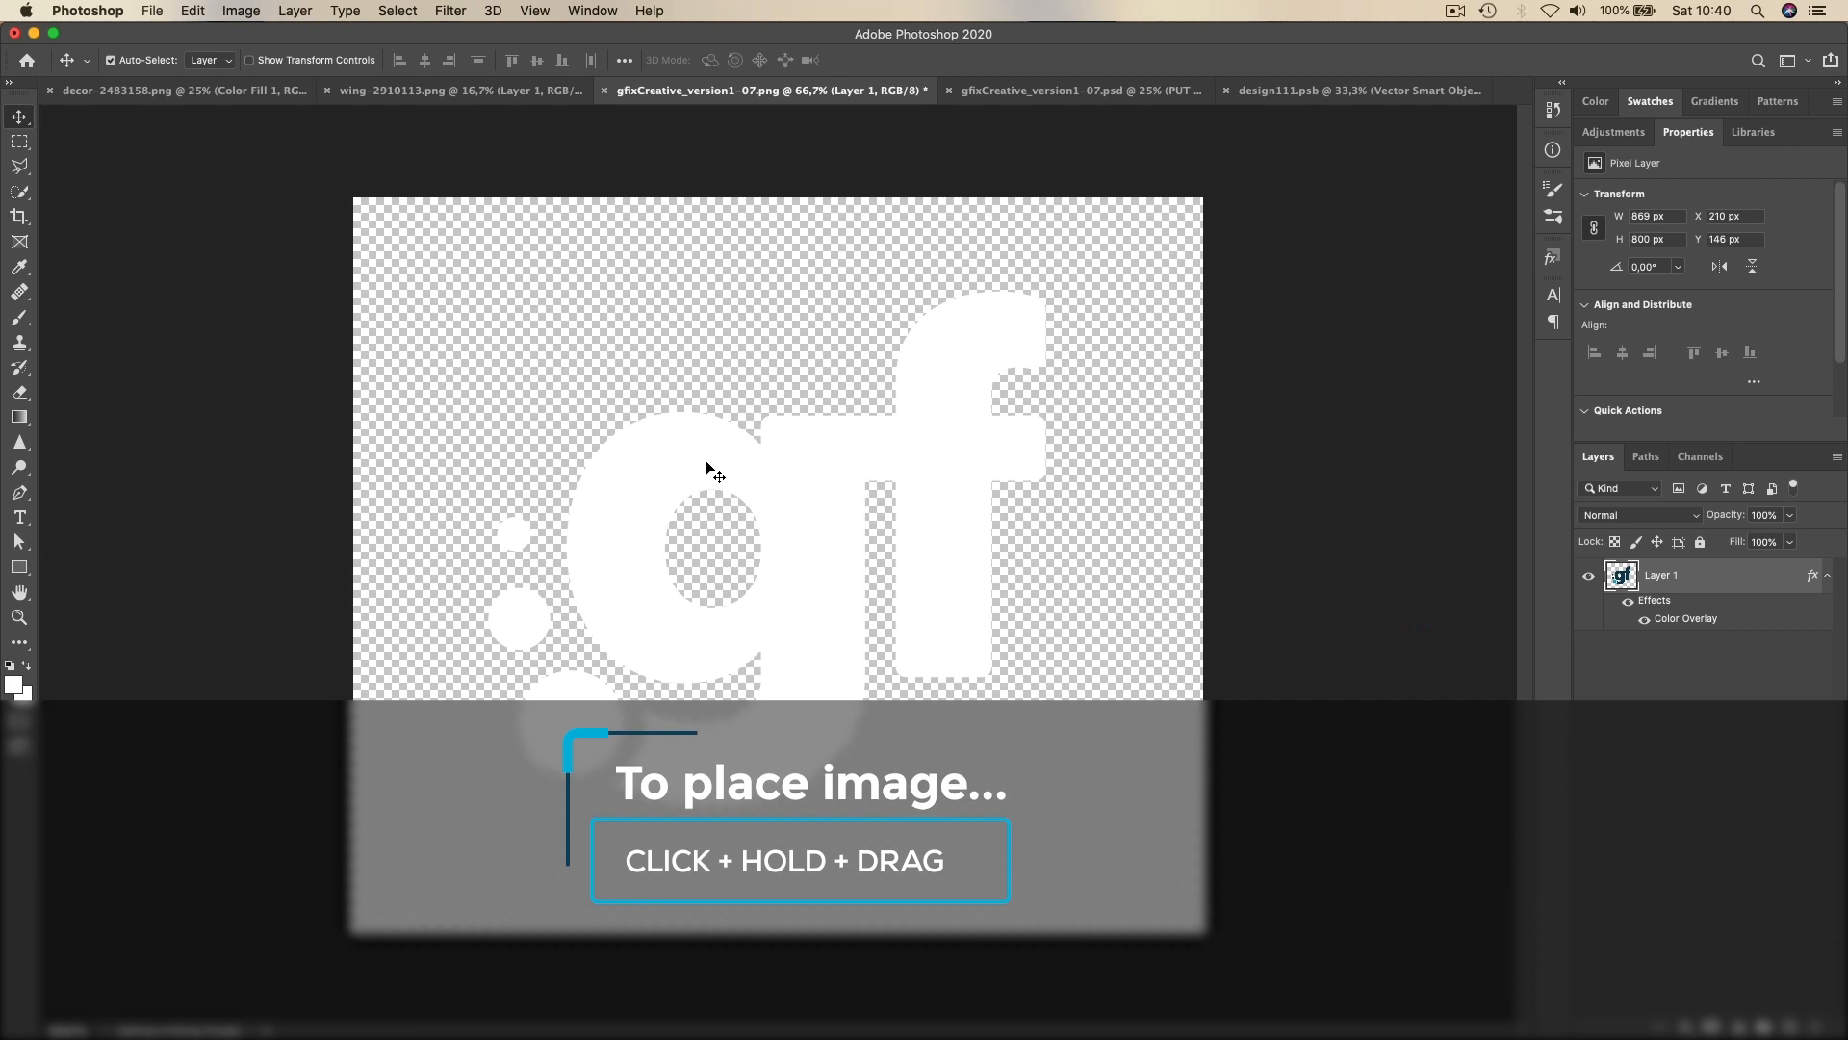
pyautogui.moveTo(685, 466); pyautogui.dragTo(1288, 94)
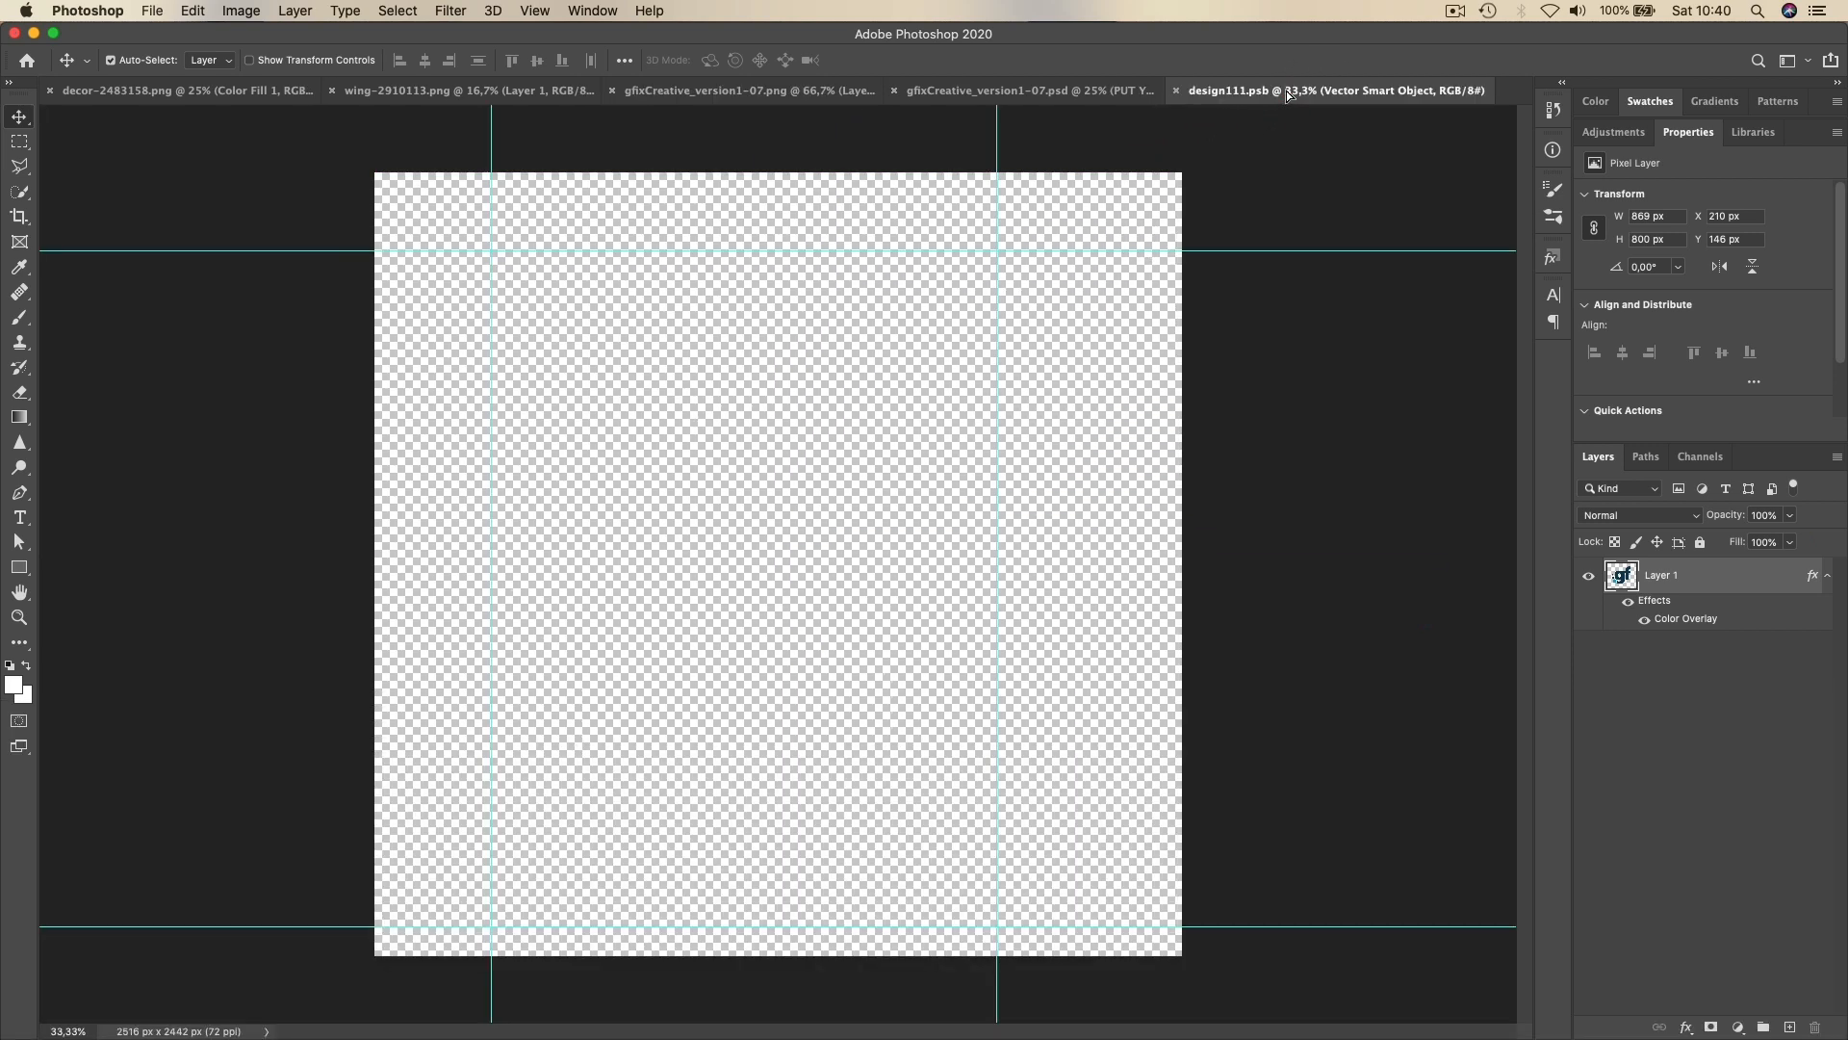
pyautogui.moveTo(726, 466); pyautogui.dragTo(745, 455)
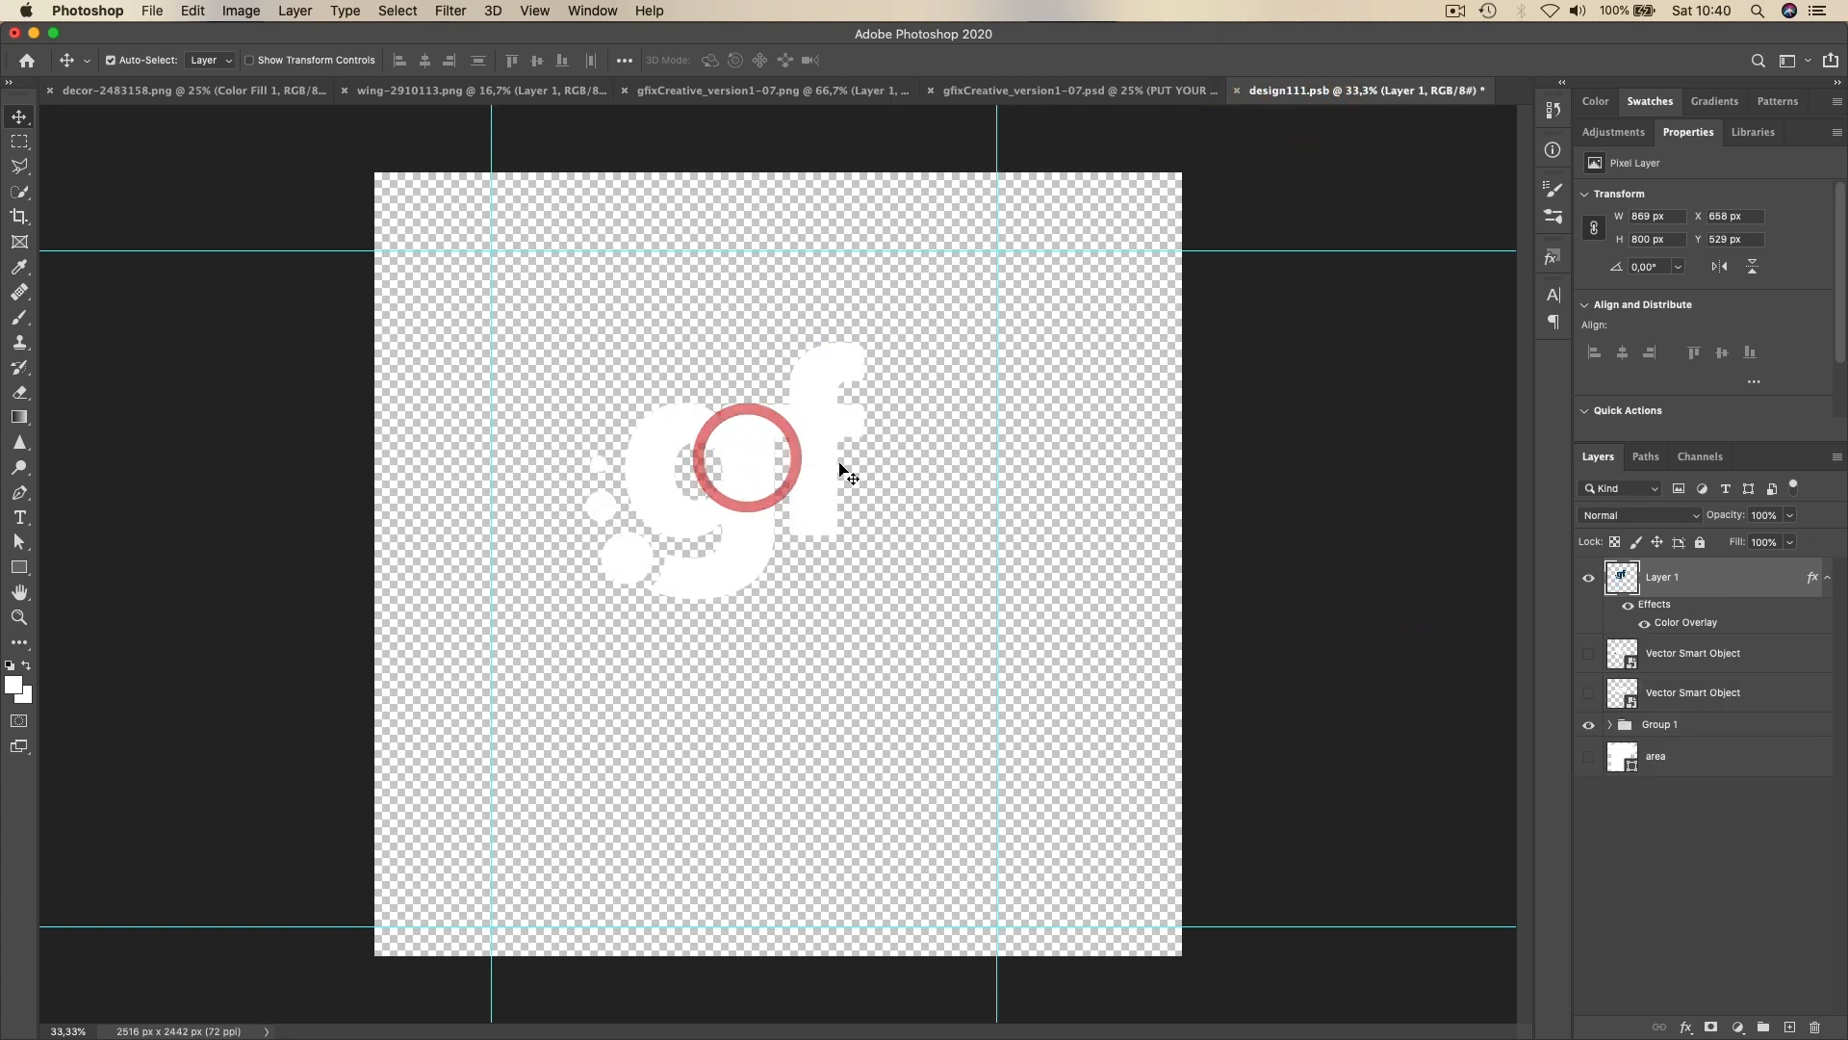
# Save design111.psb and view the white logo on the black T-shirt mockup
pyautogui.press('super')
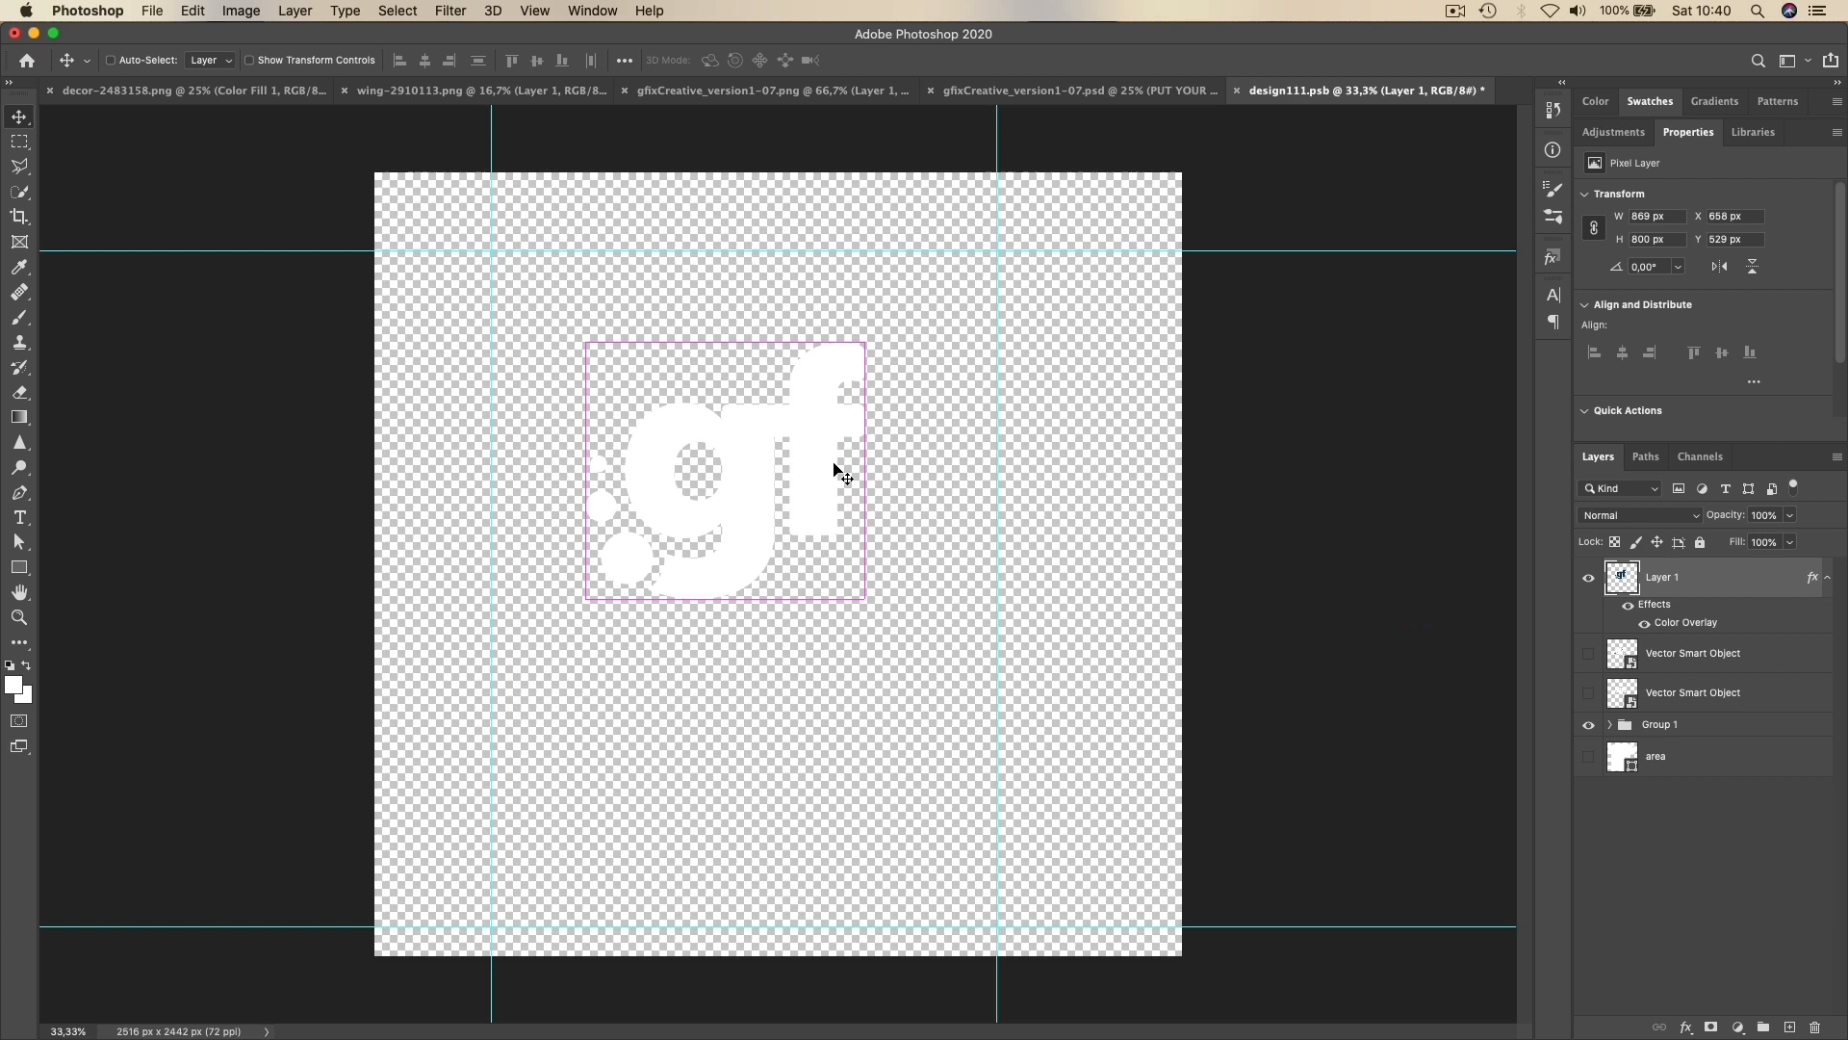
pyautogui.press('super+s')
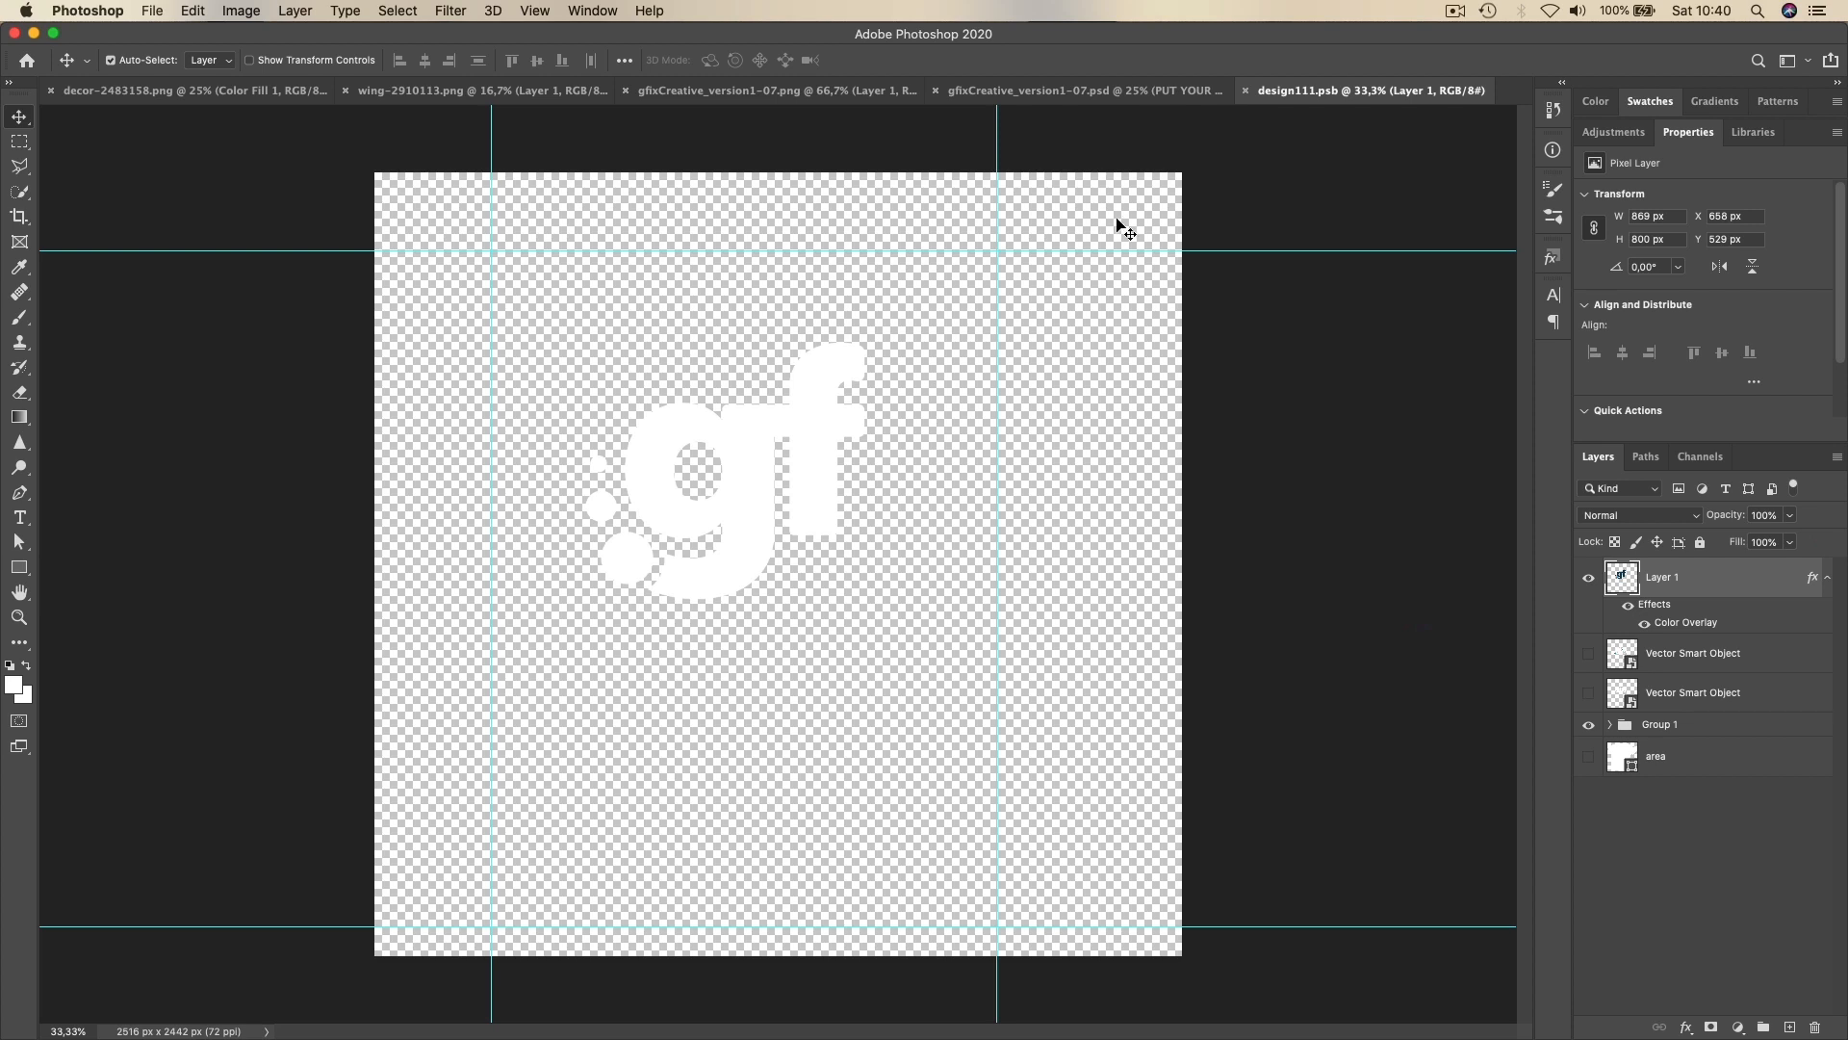
pyautogui.click(1040, 90)
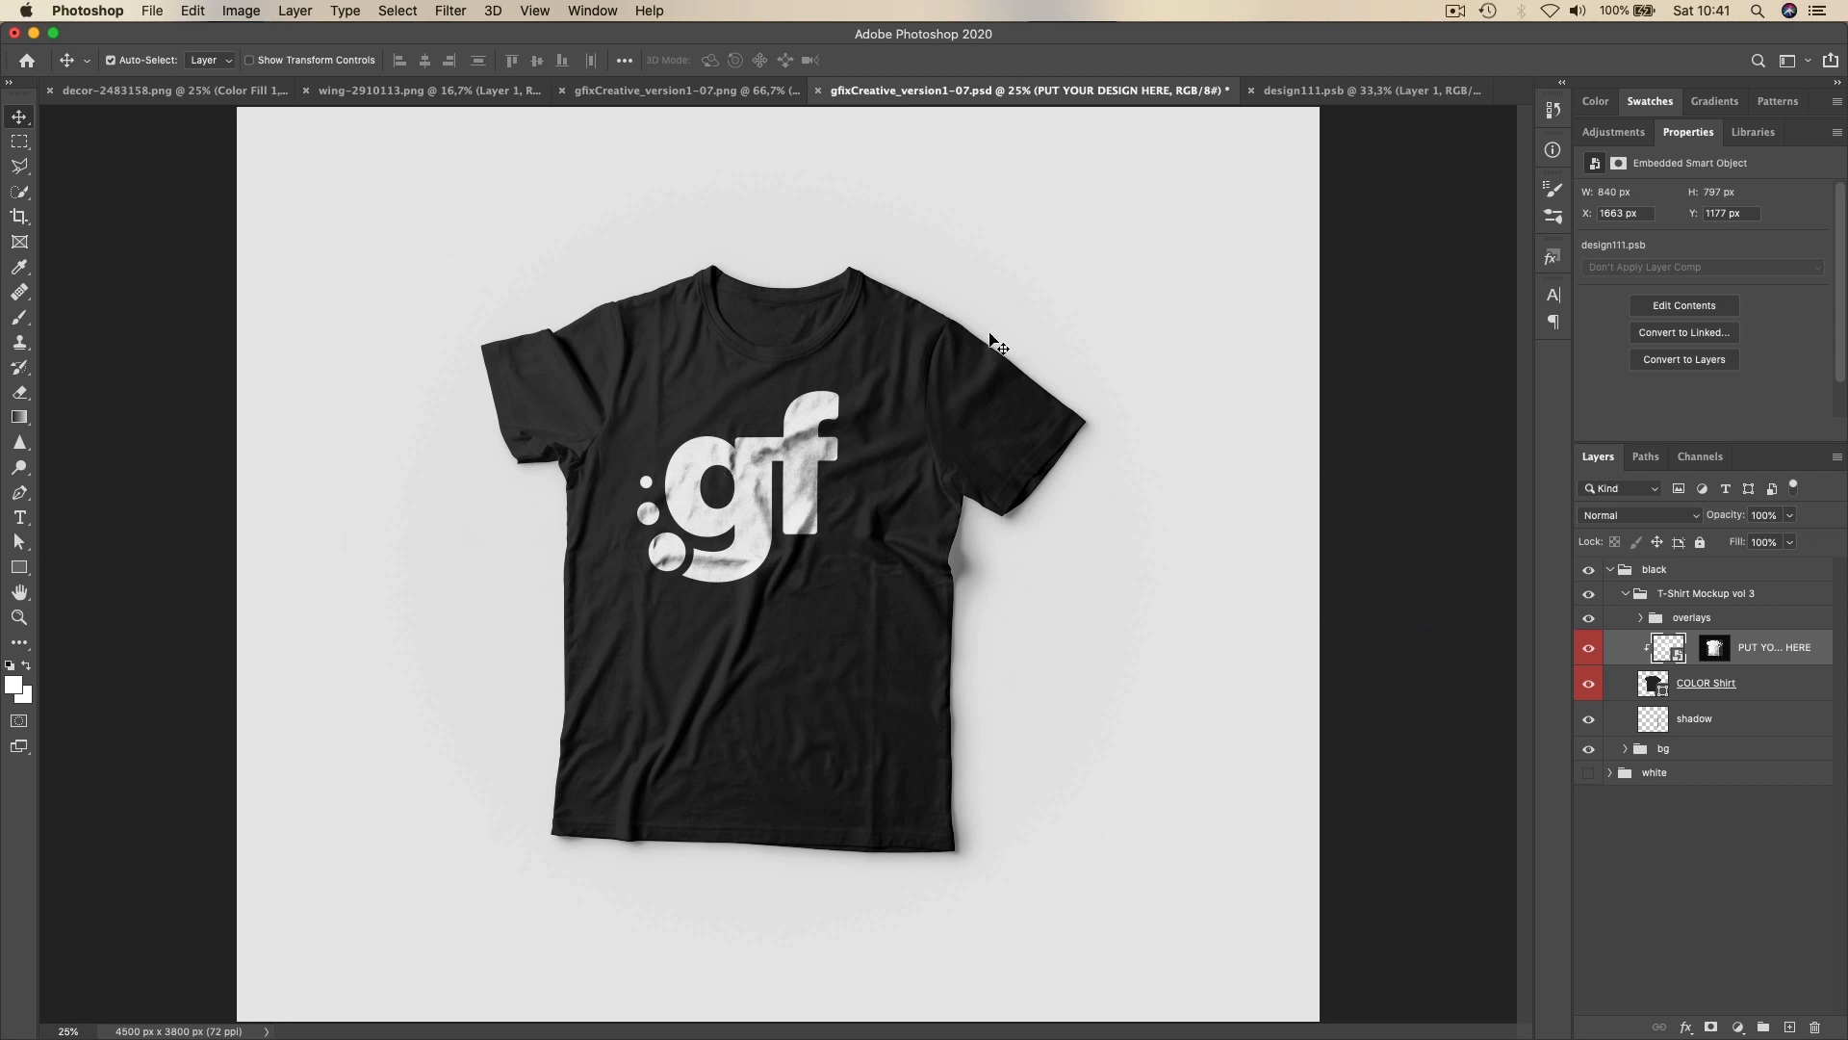
# Change the logo's Color Overlay in design111.psb to yellow (ffd131) and save the file to update the T-shirt mockup
pyautogui.click(1295, 96)
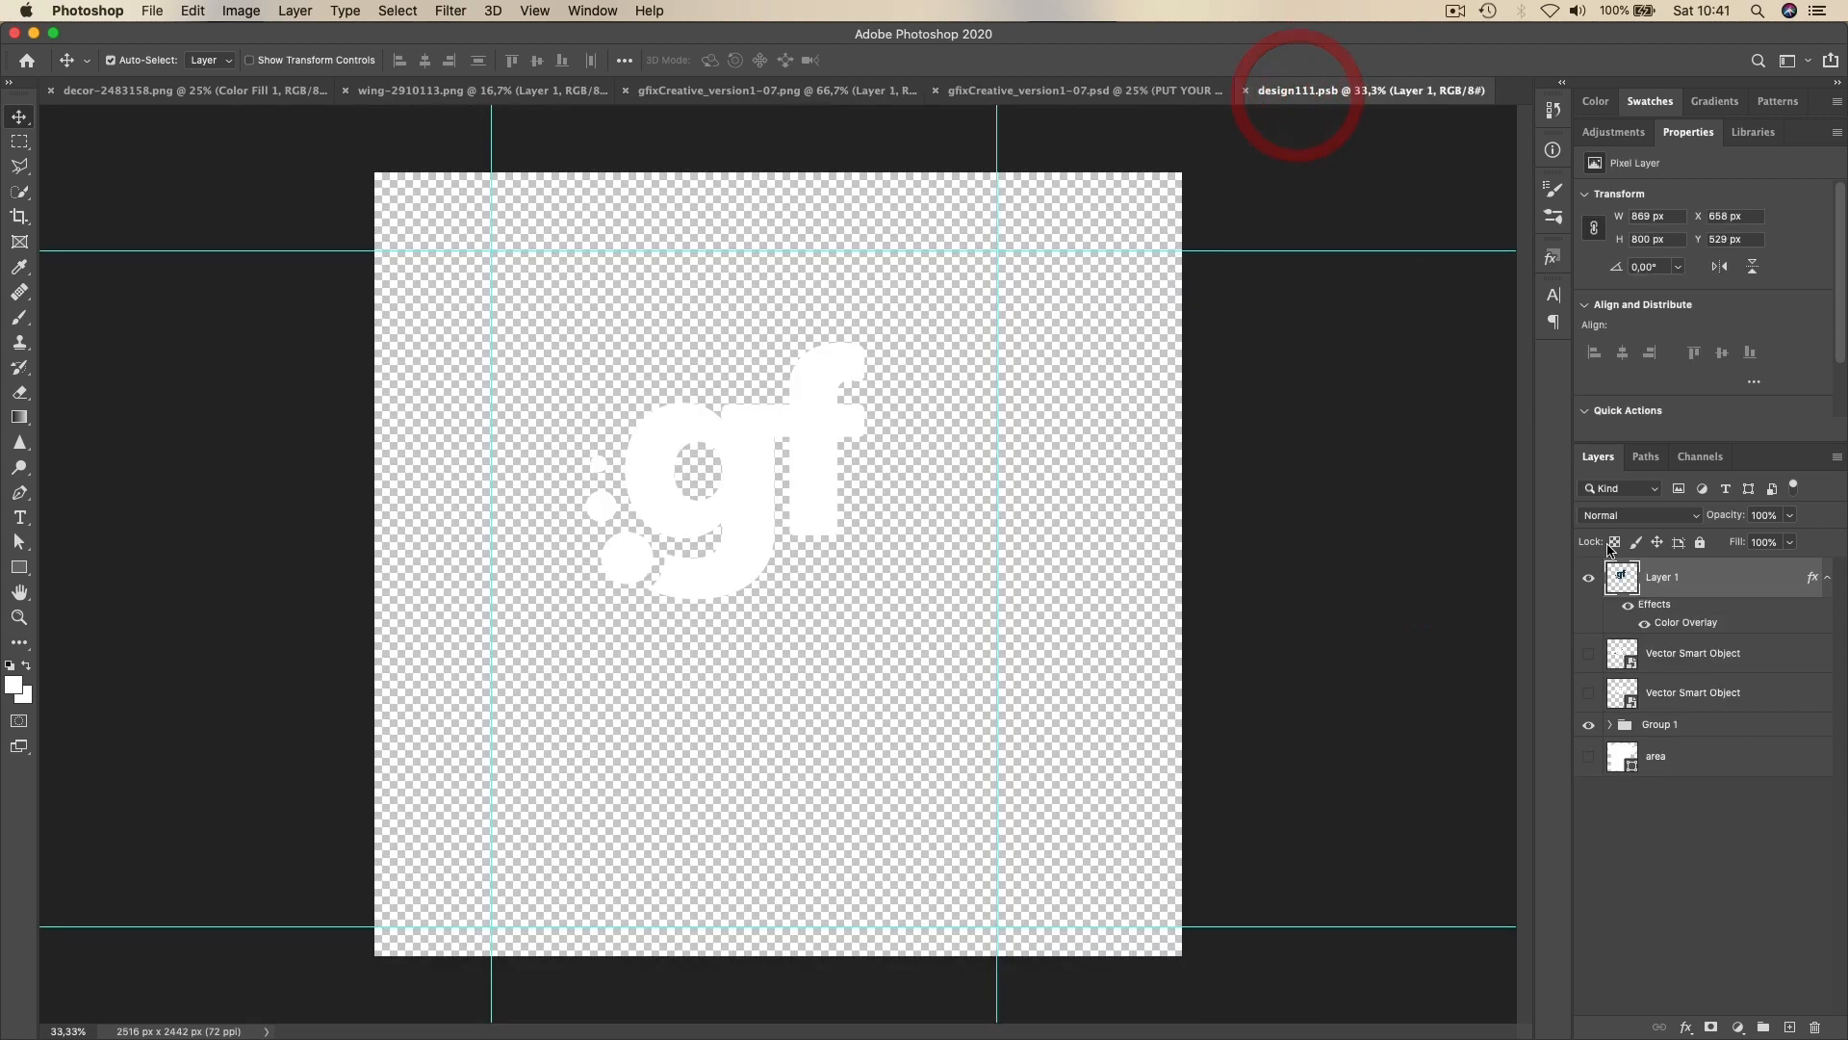
pyautogui.doubleClick(1687, 622)
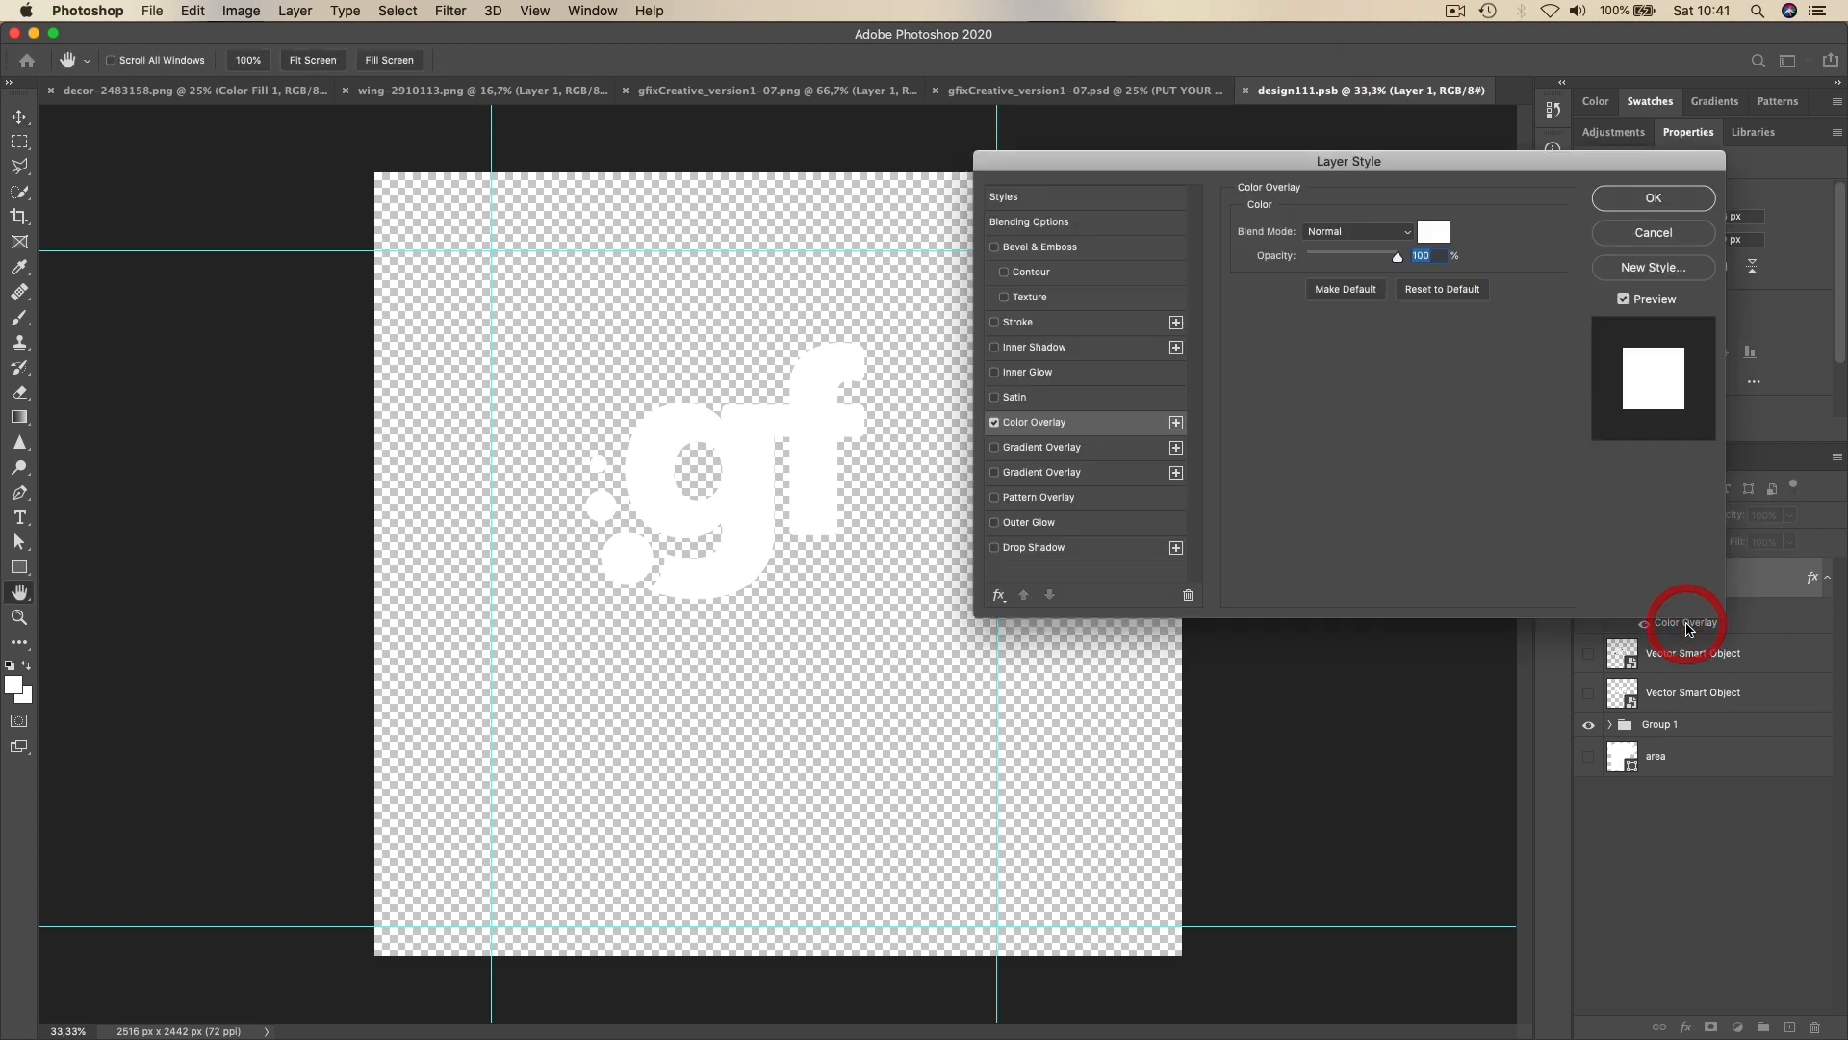
pyautogui.click(1443, 238)
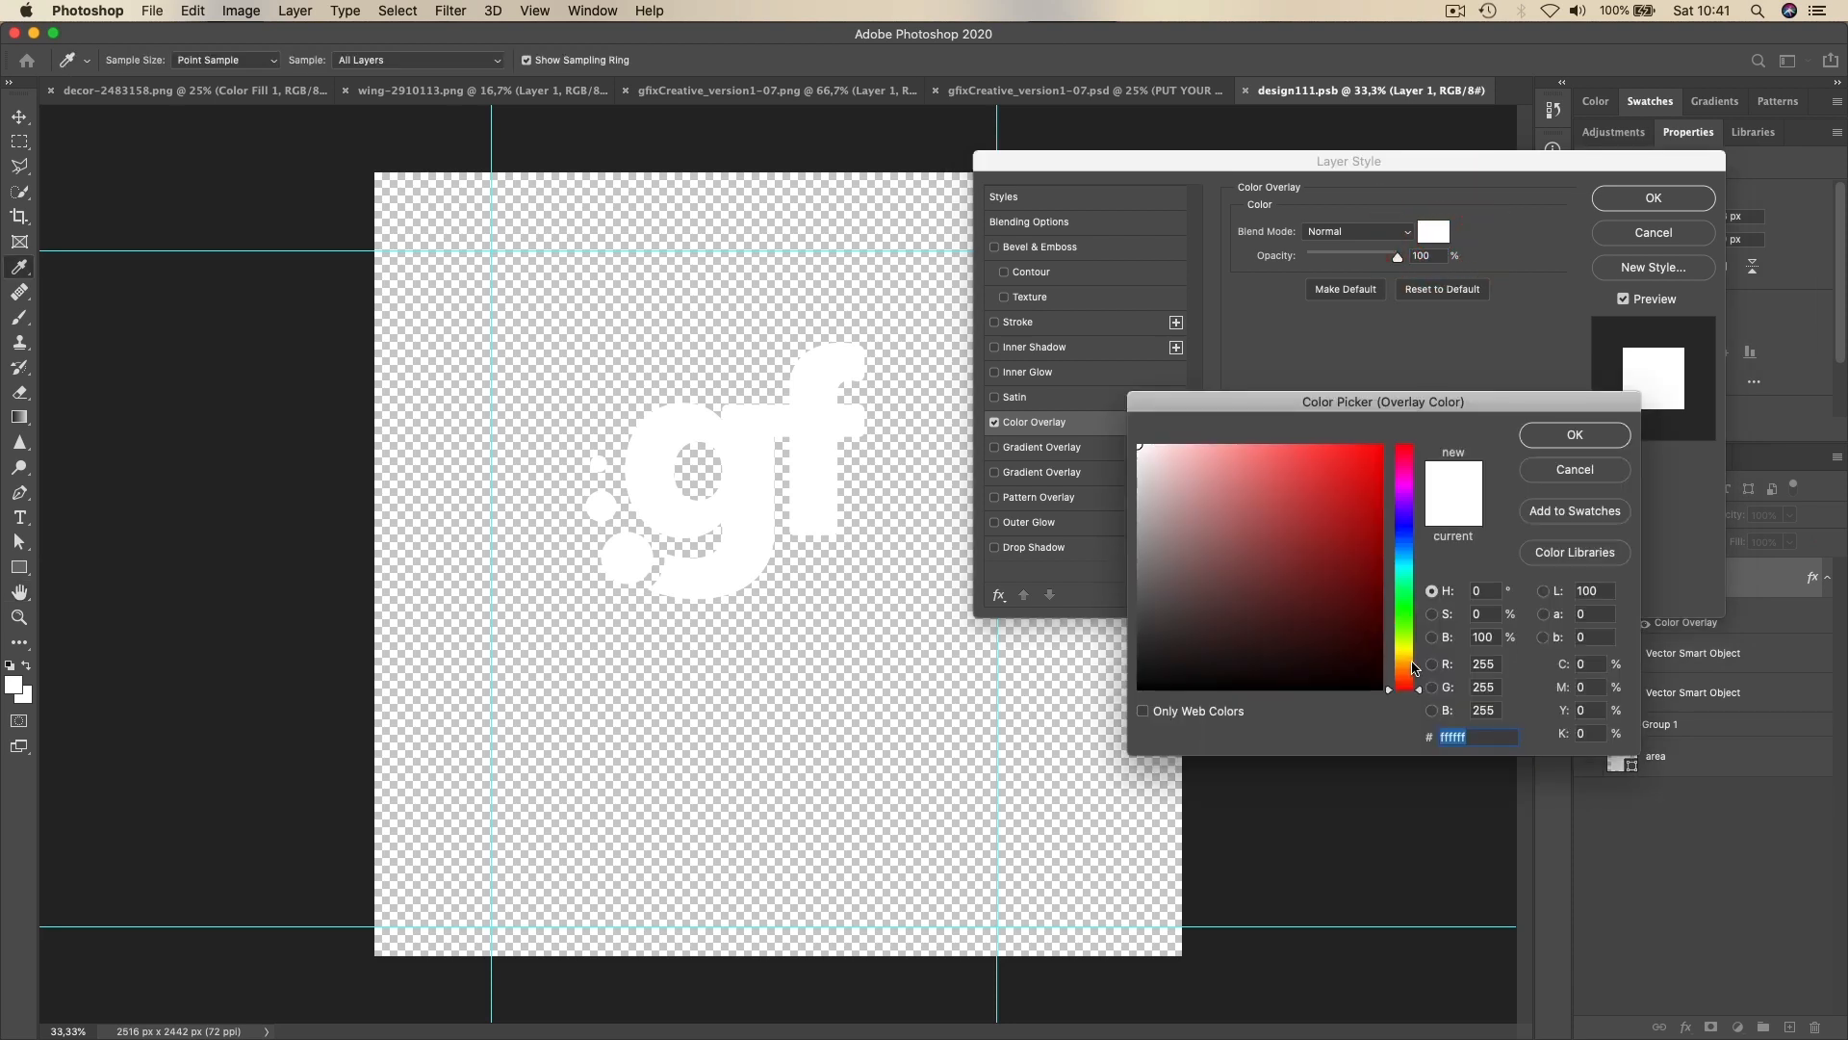
pyautogui.moveTo(1413, 667); pyautogui.dragTo(1413, 658)
pyautogui.click(1358, 470)
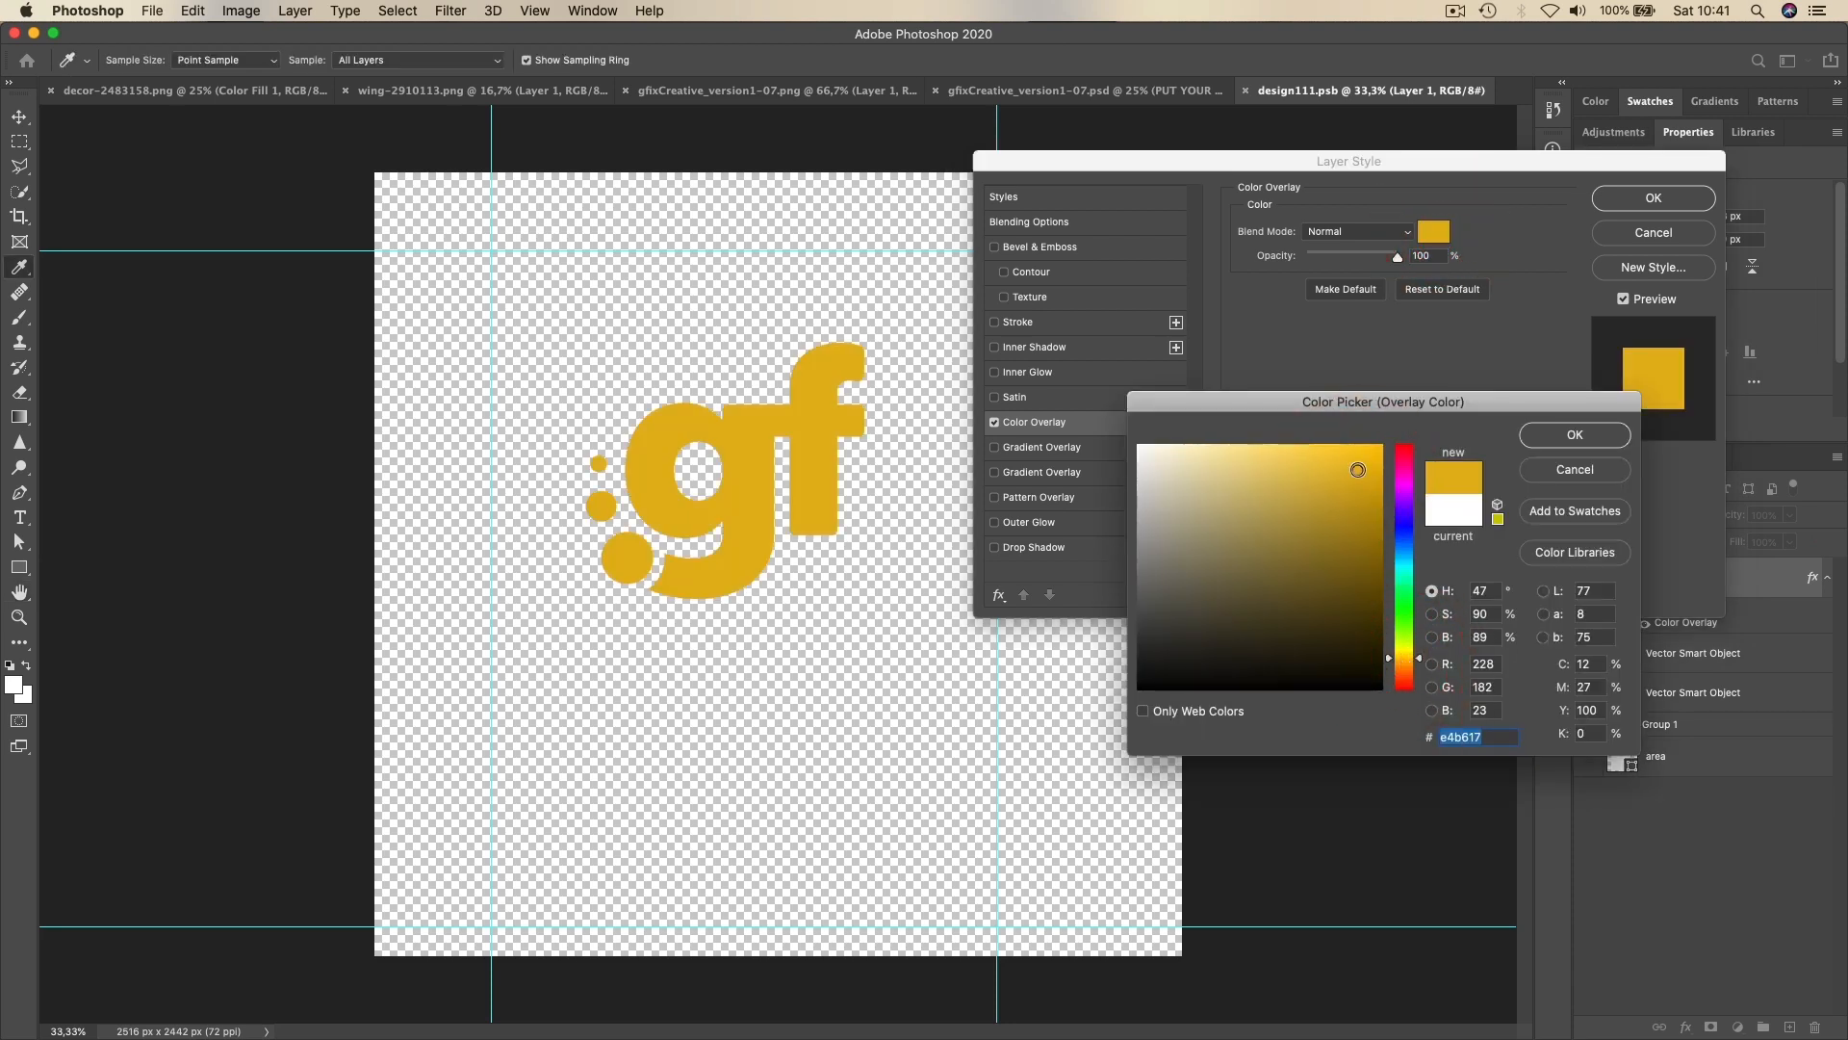
pyautogui.click(1336, 446)
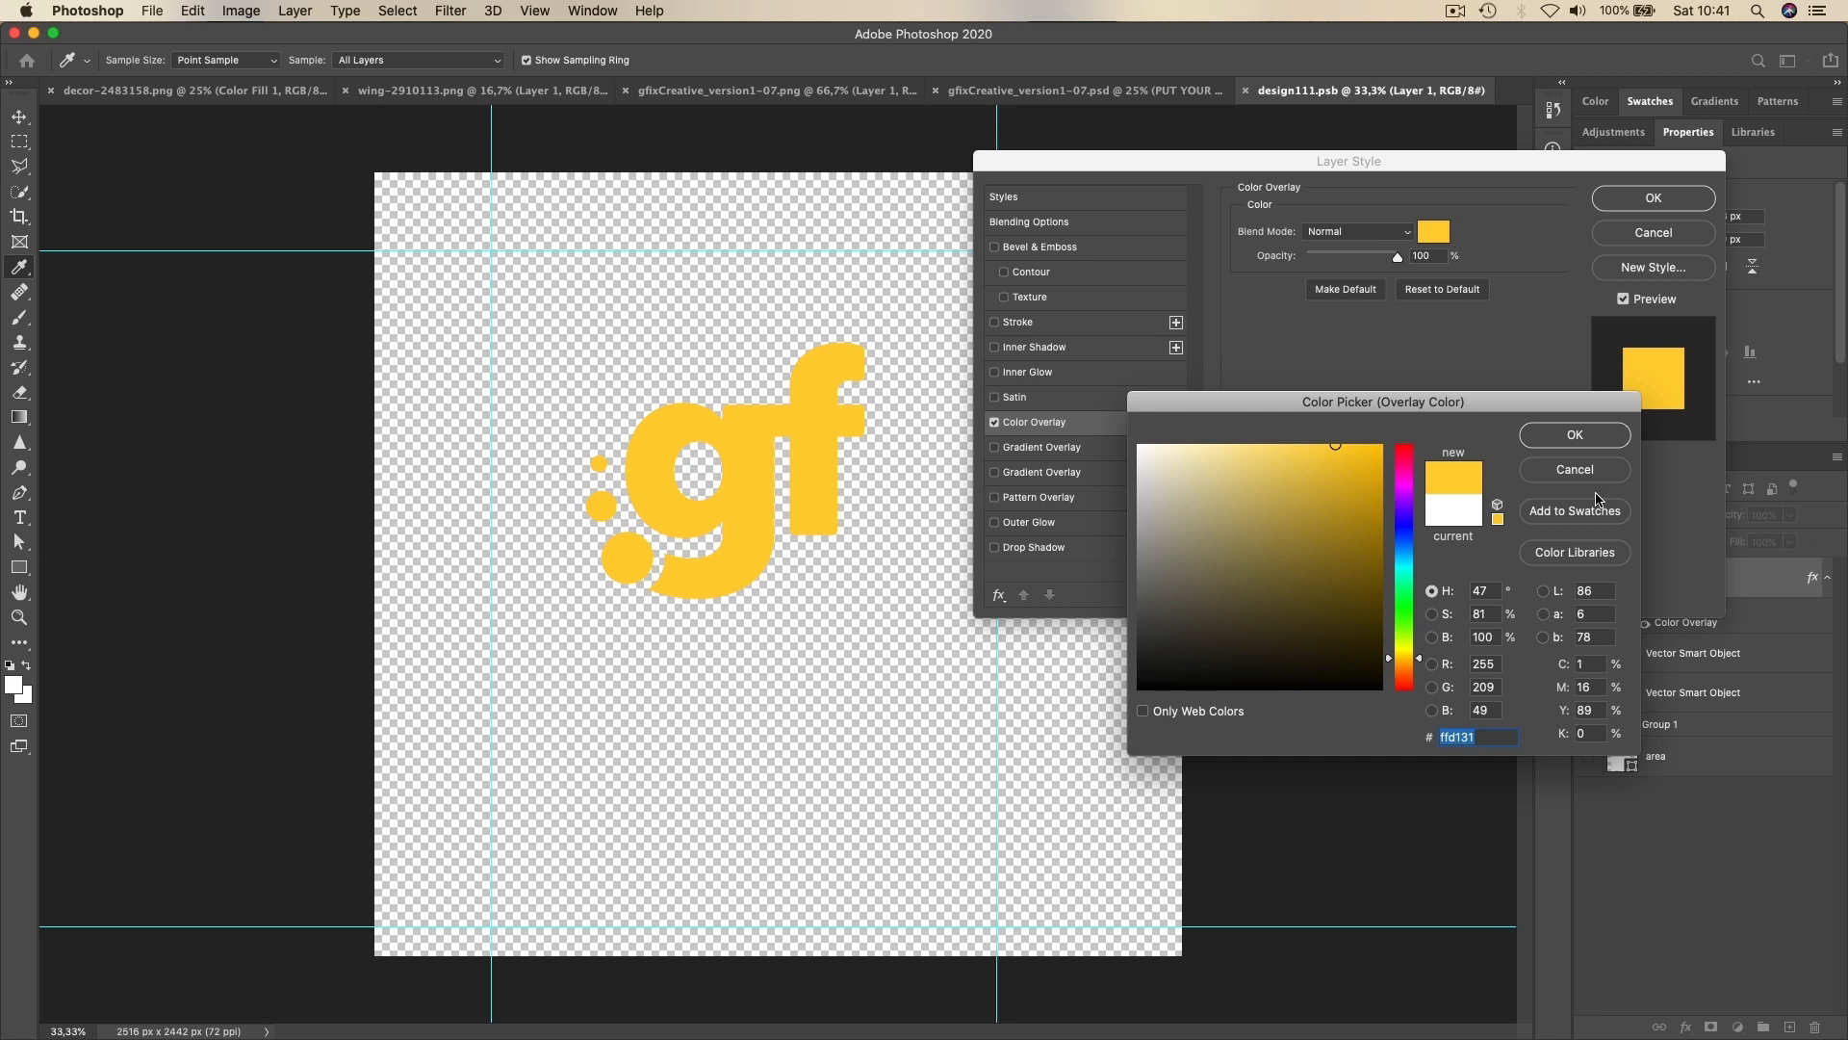
pyautogui.click(1576, 438)
pyautogui.click(1640, 205)
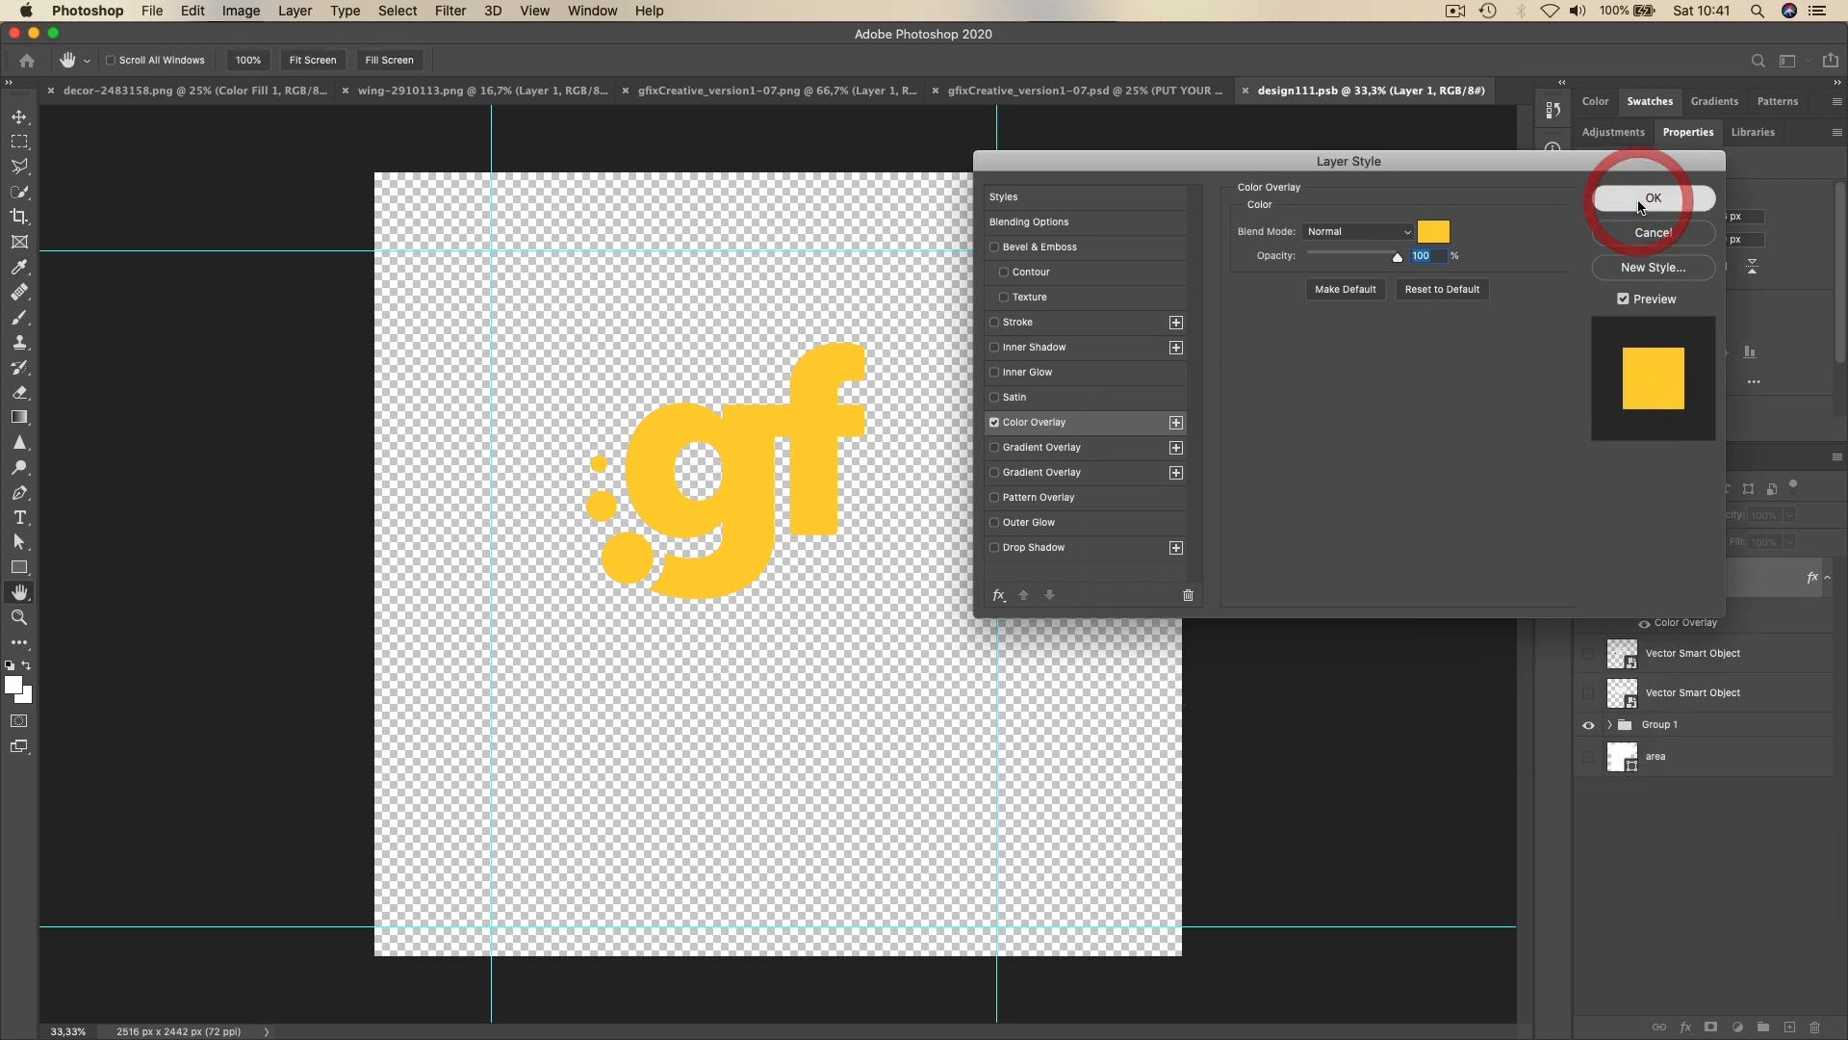
pyautogui.press('super+s')
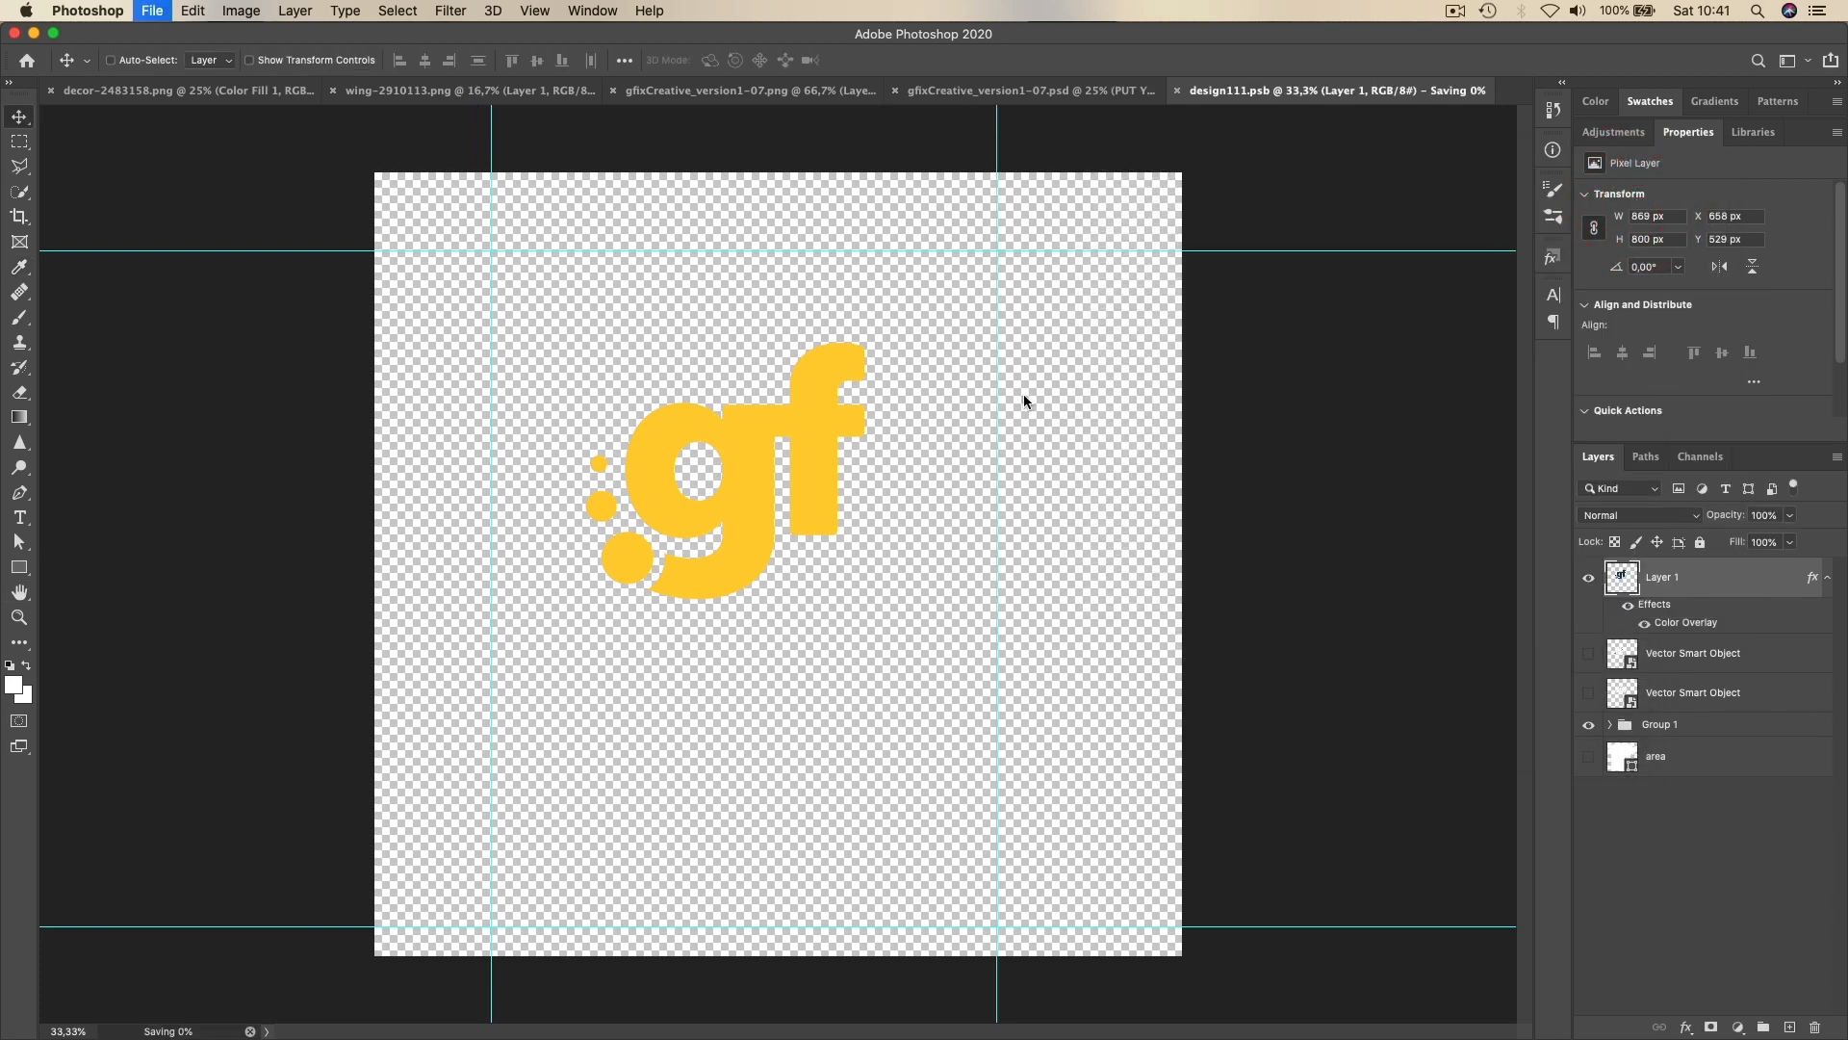
pyautogui.click(1001, 90)
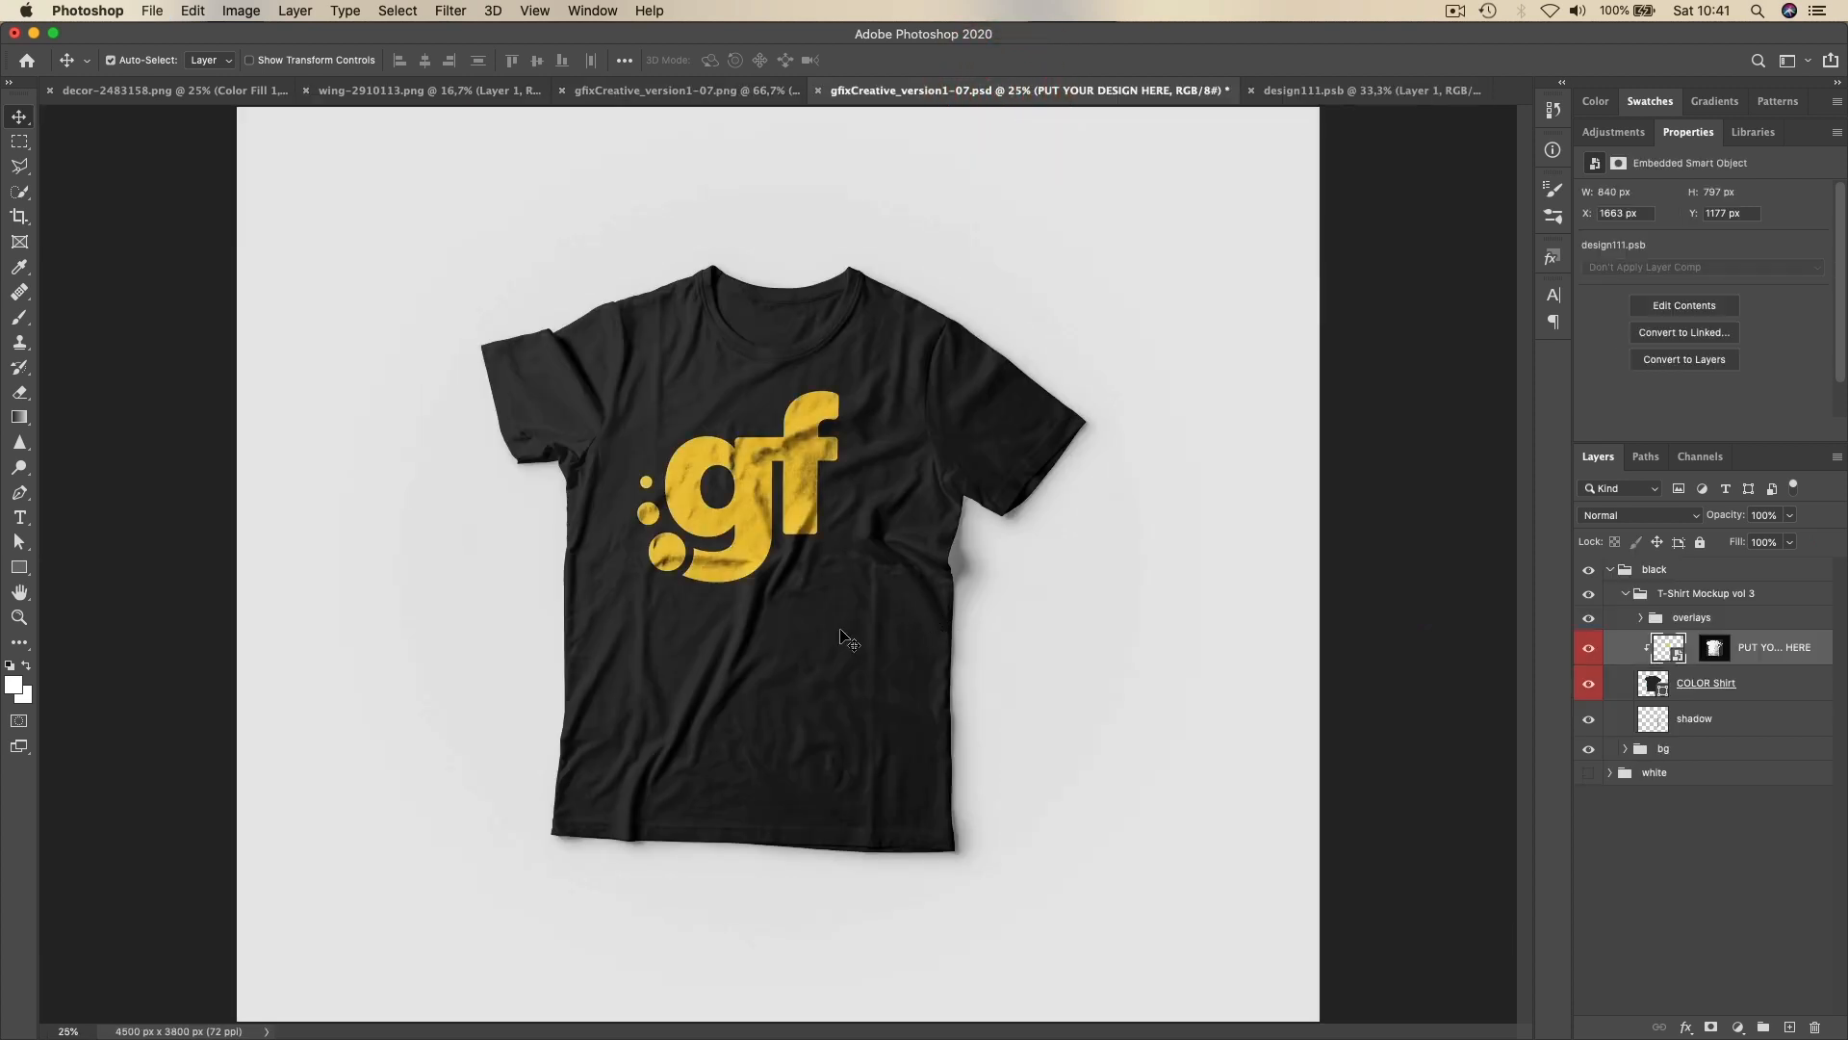